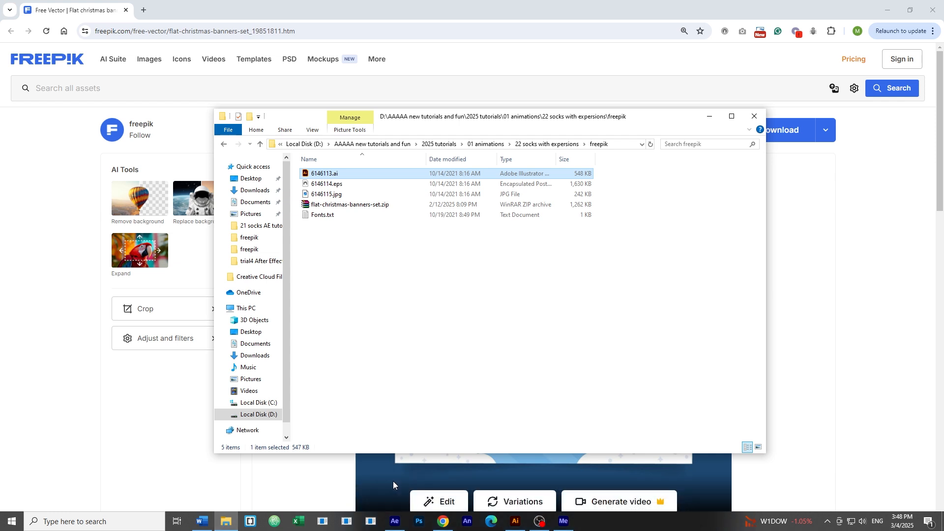
Open 6146113.ai from the freepik folder in Illustrator.
click(420, 289)
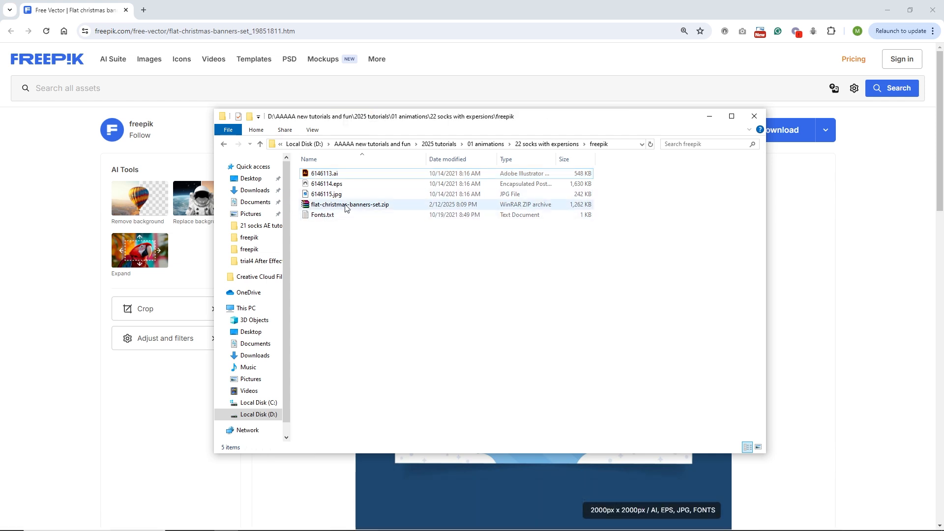
double_click(325, 173)
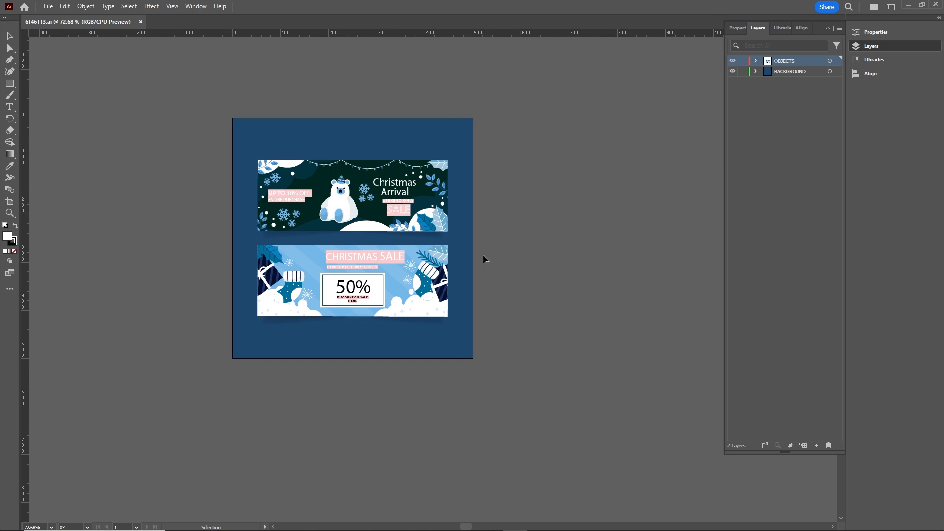
Ungroup the lower blue Christmas Sale banner.
scroll(410, 256, up, 1)
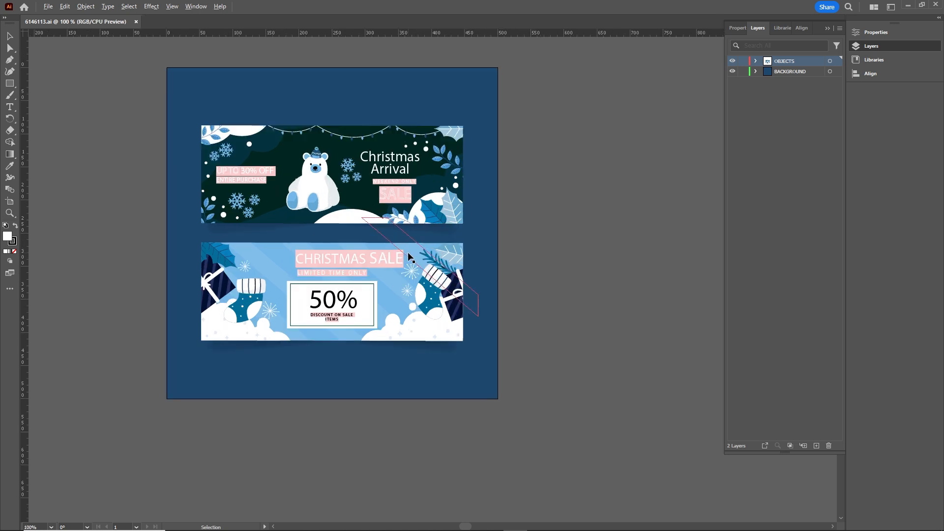
scroll(478, 250, up, 2)
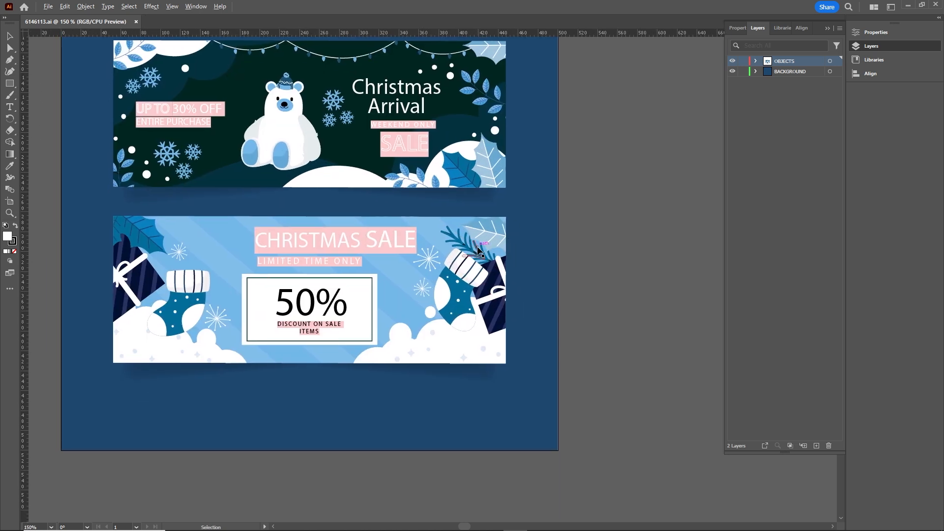
scroll(479, 252, up, 1)
click(485, 264)
right_click(486, 261)
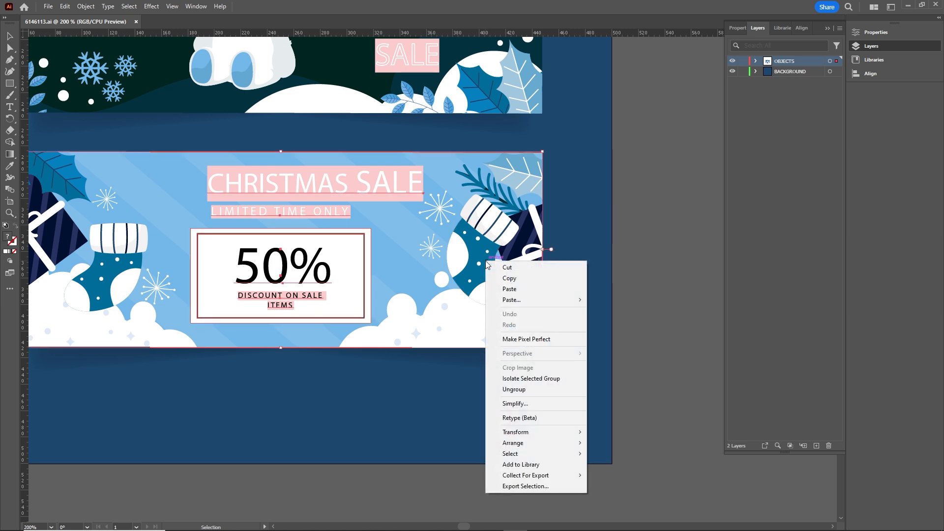
click(531, 389)
click(664, 326)
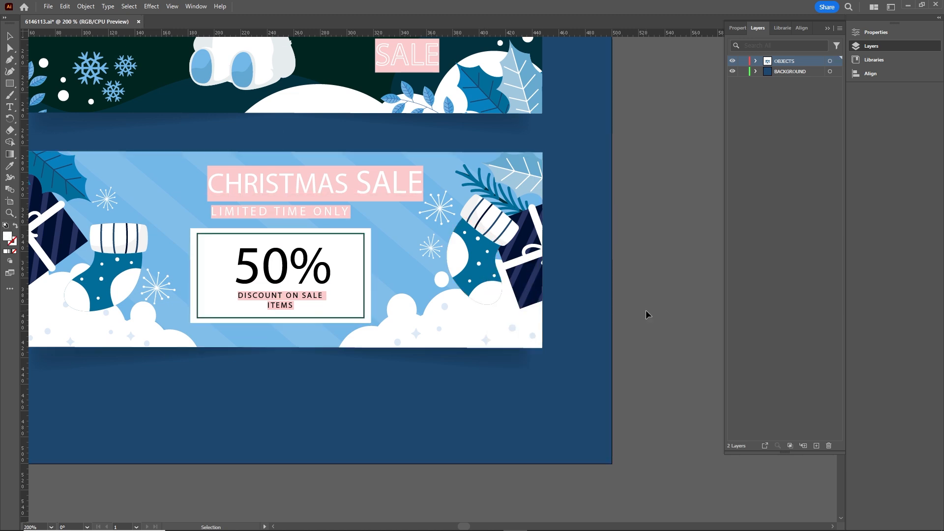
Release the clipping mask on the blue Christmas Sale banner.
click(476, 268)
right_click(475, 266)
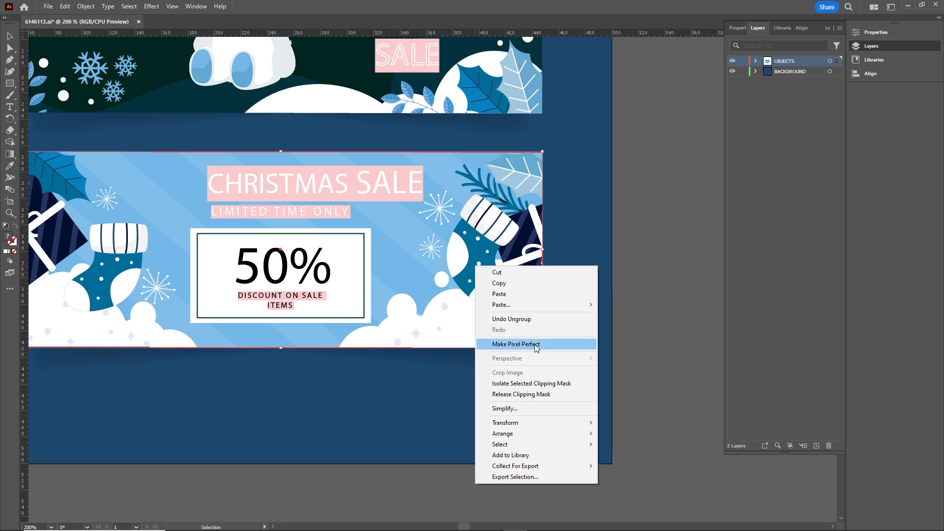
click(523, 394)
click(661, 309)
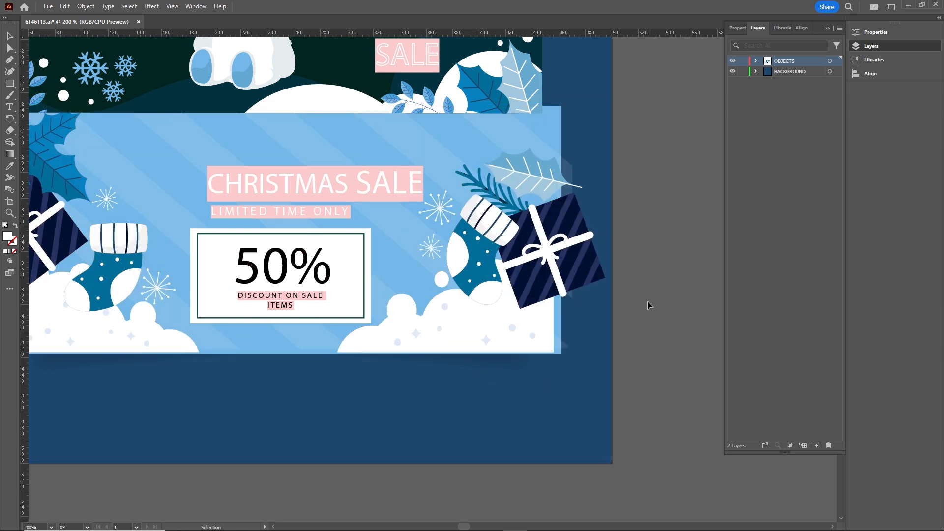
Select the tilted sock next to the gift box and create a new 1920 x 1080 px RGB document.
click(570, 248)
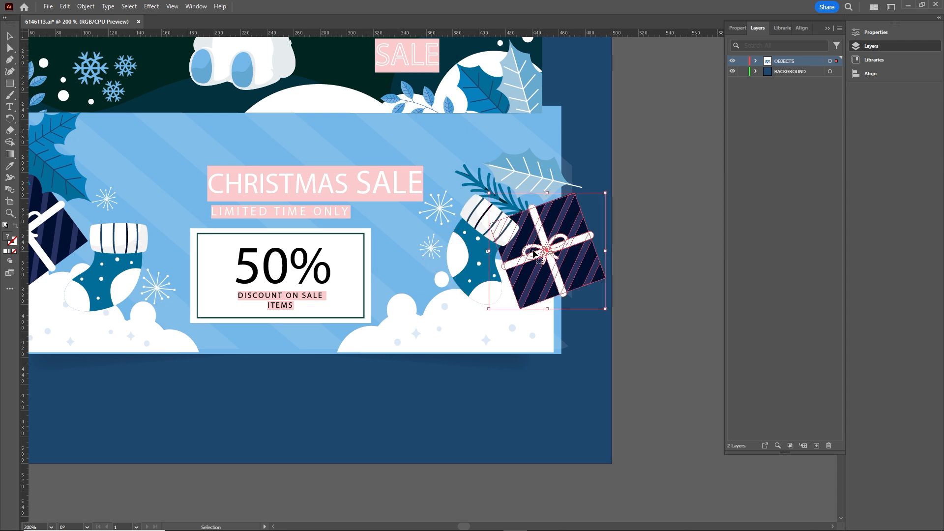
click(476, 257)
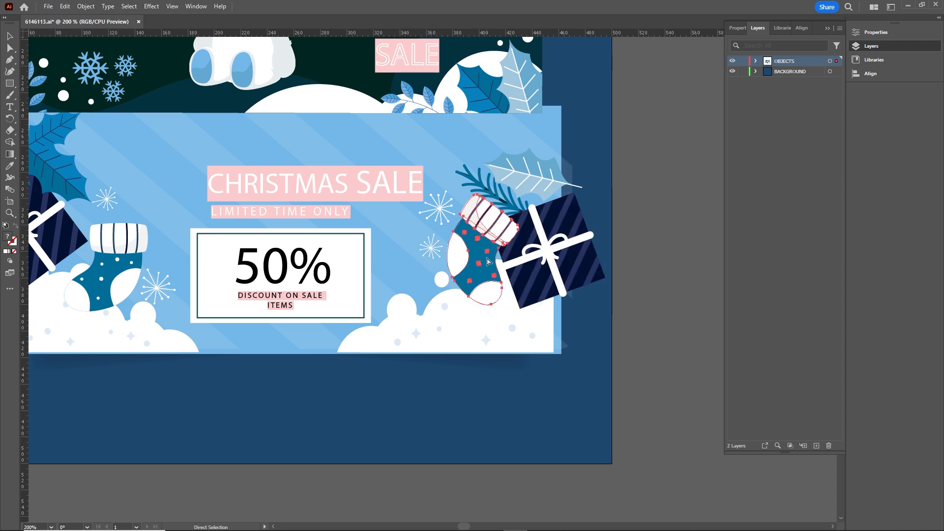
key(ctrl+n)
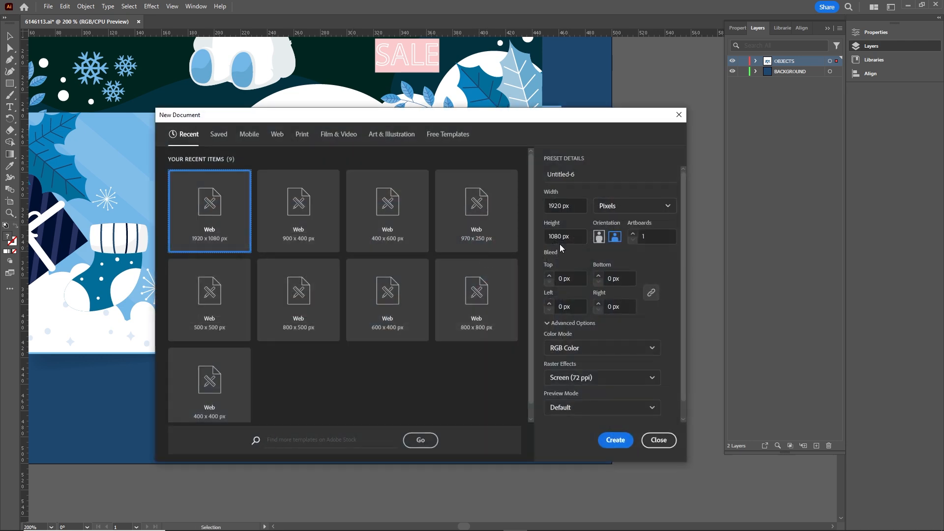
click(615, 440)
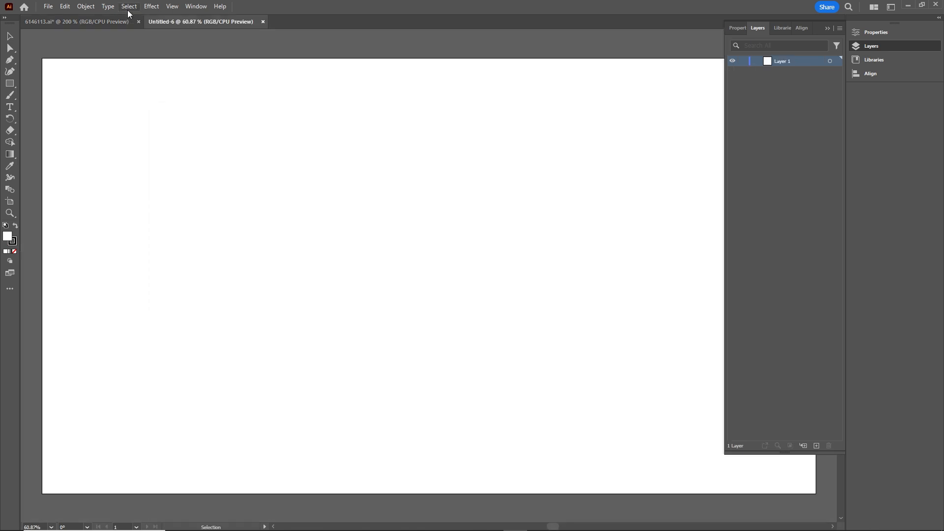
Copy the tilted sock into the new document, enlarge it, rotate it nearly upright and place it at the artboard's lower edge.
click(111, 23)
drag(462, 245, 671, 256)
drag(636, 308, 581, 244)
drag(506, 336, 399, 416)
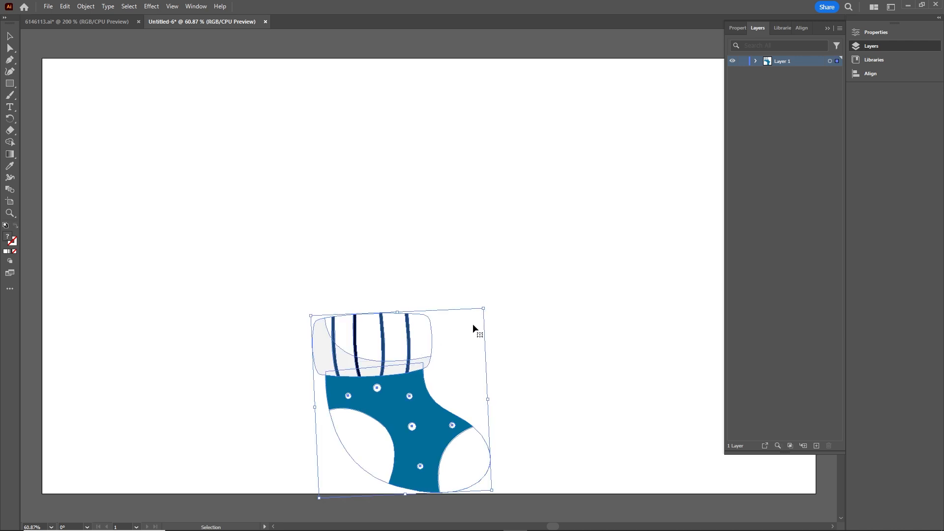
Tilt the sock slightly counterclockwise and nudge it down until its sole rests on the artboard's bottom edge.
drag(487, 308, 486, 304)
key(Down)
key(Down)
key(Down)
key(Down)
key(Down)
key(Down)
key(Down)
key(Down)
key(Down)
key(Down)
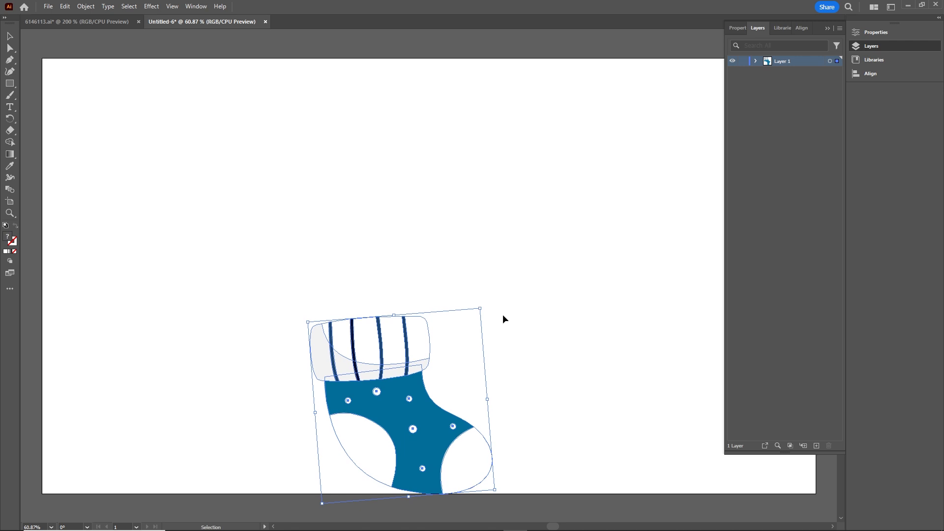
drag(489, 309, 497, 332)
click(497, 331)
click(440, 443)
key(Down)
key(Down)
key(Down)
key(Down)
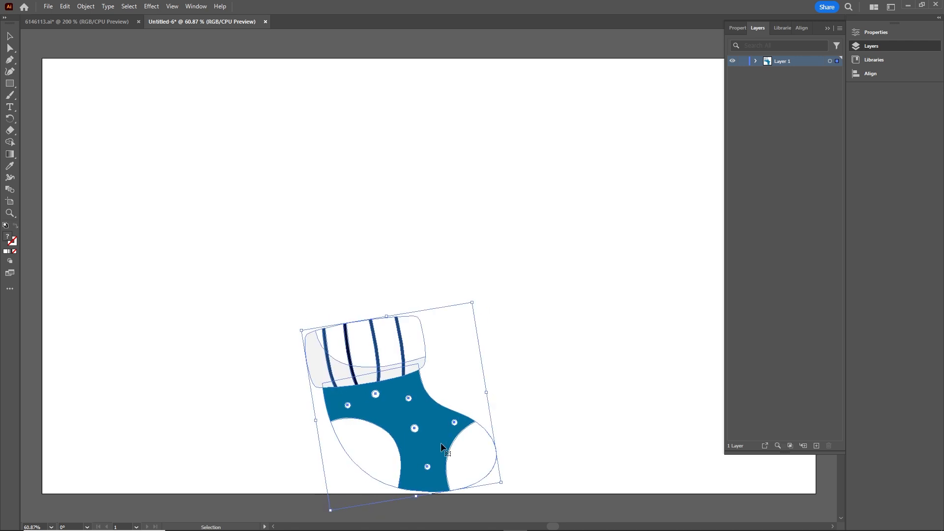
key(Down)
key(Down)
key(Down)
key(Down)
key(Down)
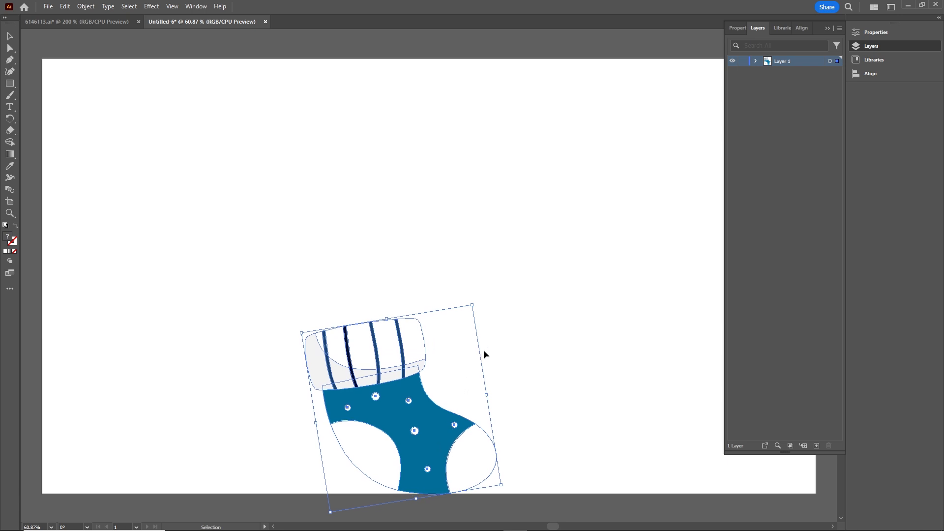
Enlarge the sock slightly and place a duplicate beside it to the right.
drag(473, 307, 505, 273)
click(574, 365)
click(442, 437)
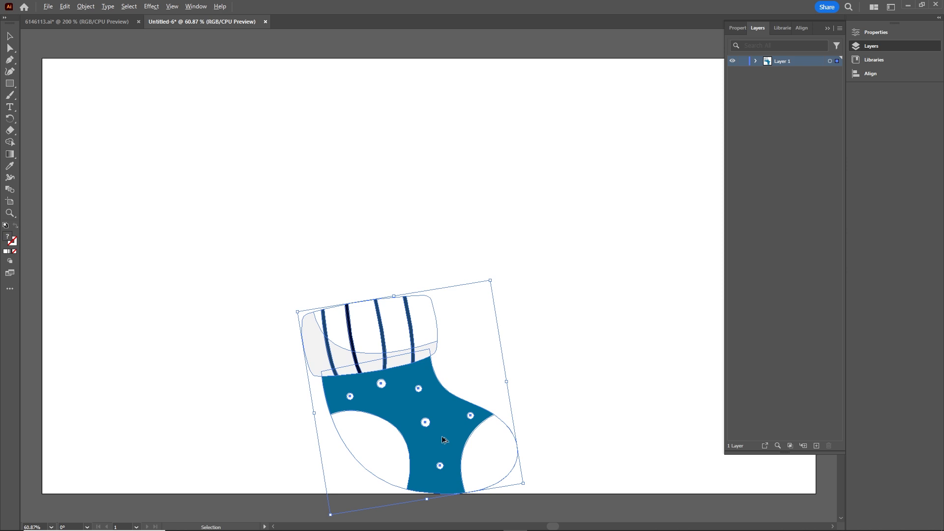
drag(441, 439, 653, 450)
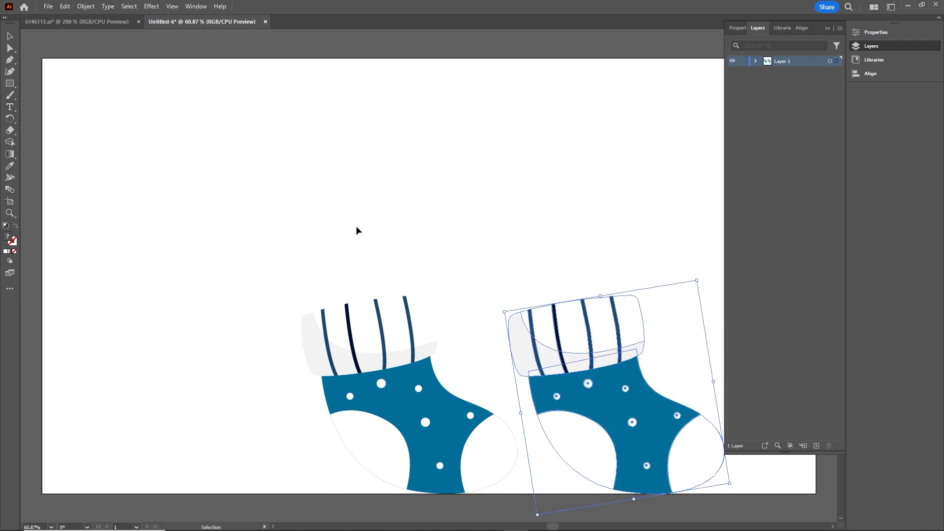
Copy the navy gift box from the banner file into the sock document, enlarged at the artboard's upper left.
click(97, 22)
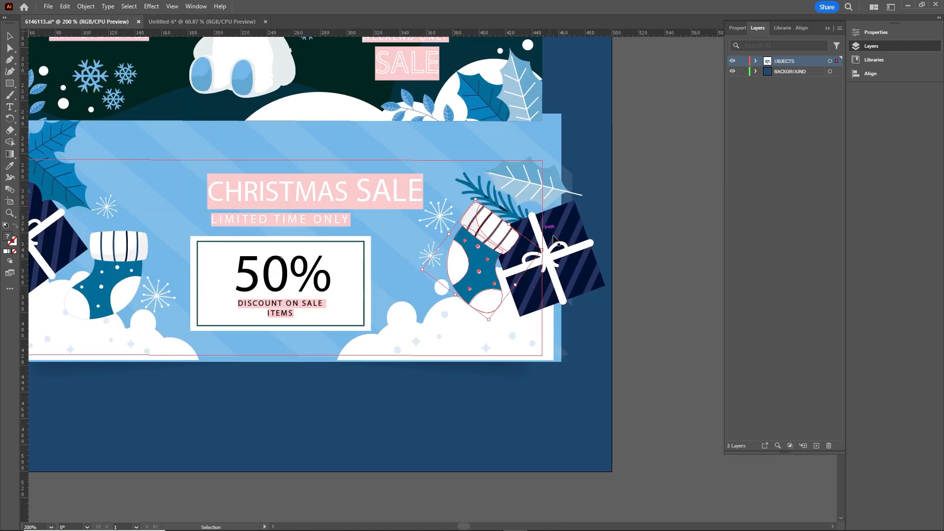
click(572, 242)
mouse_move(573, 242)
mouse_down()
mouse_move(560, 211)
mouse_move(231, 16)
mouse_move(255, 242)
mouse_move(344, 190)
mouse_move(426, 162)
mouse_move(499, 101)
mouse_up()
drag(230, 261, 148, 322)
click(502, 230)
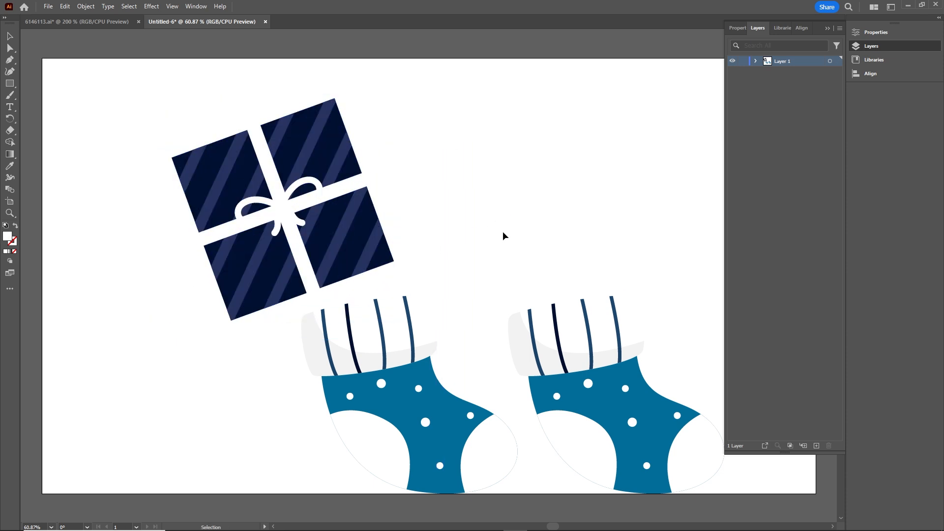
Release the contents of Layer 1 to separate layers for the gift box and the two socks.
click(755, 61)
click(756, 61)
click(840, 28)
click(776, 189)
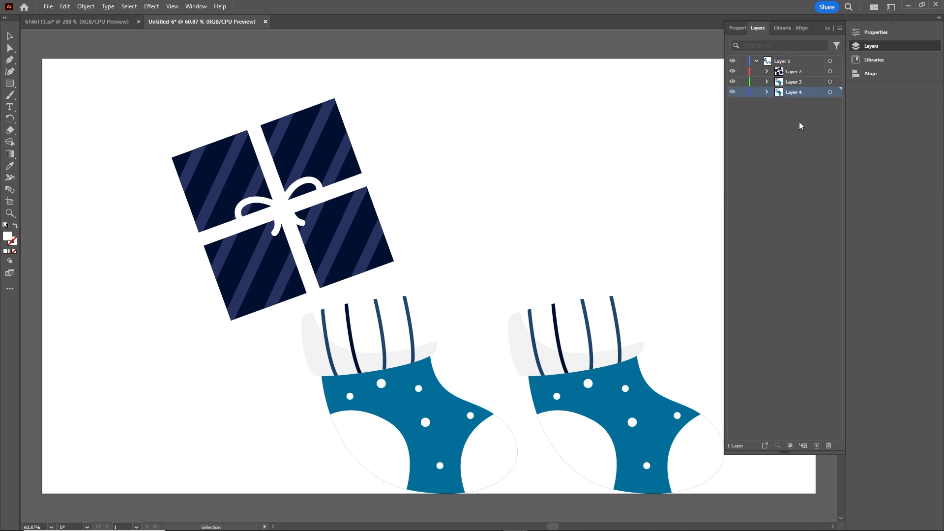
Move Layer 2, Layer 3 and Layer 4 out of Layer 1 to the top level.
click(795, 71)
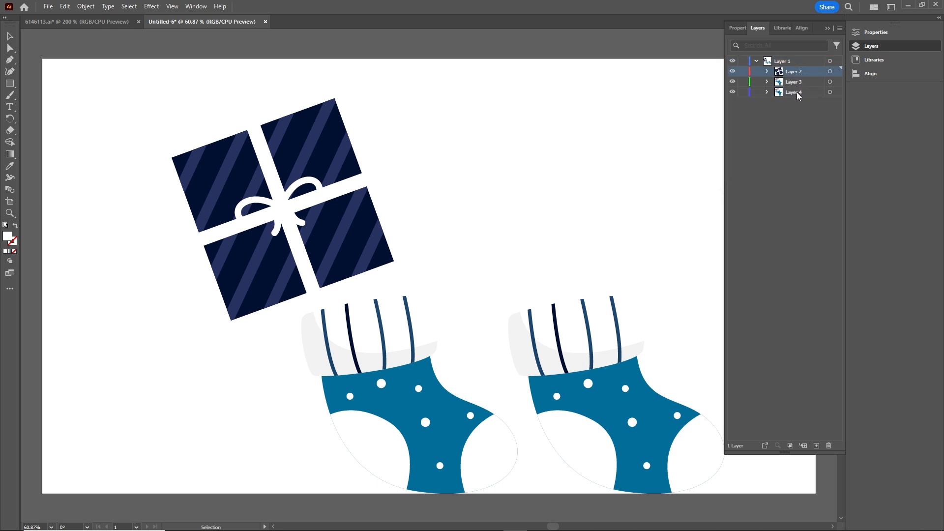
shift+click(796, 92)
drag(794, 84, 773, 187)
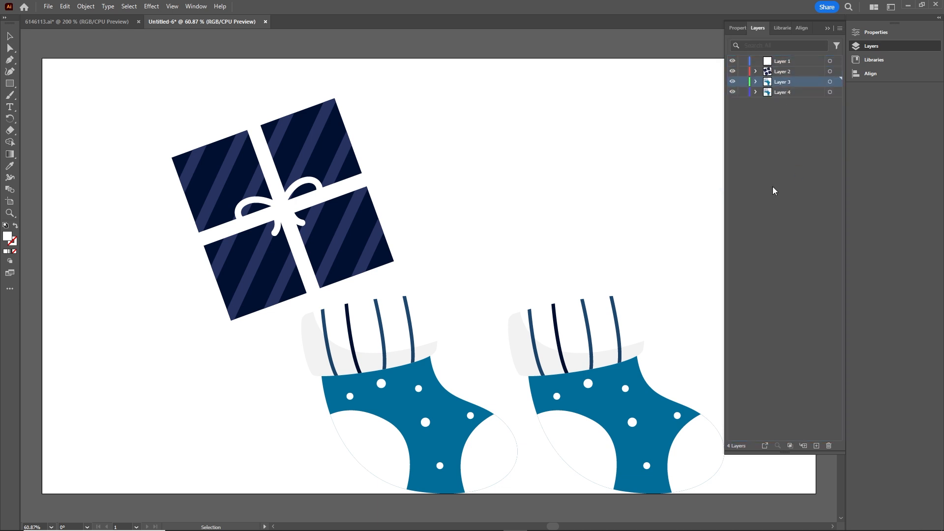
Delete the empty Layer 1 and save the document as socks.ai in the ai folder.
click(785, 65)
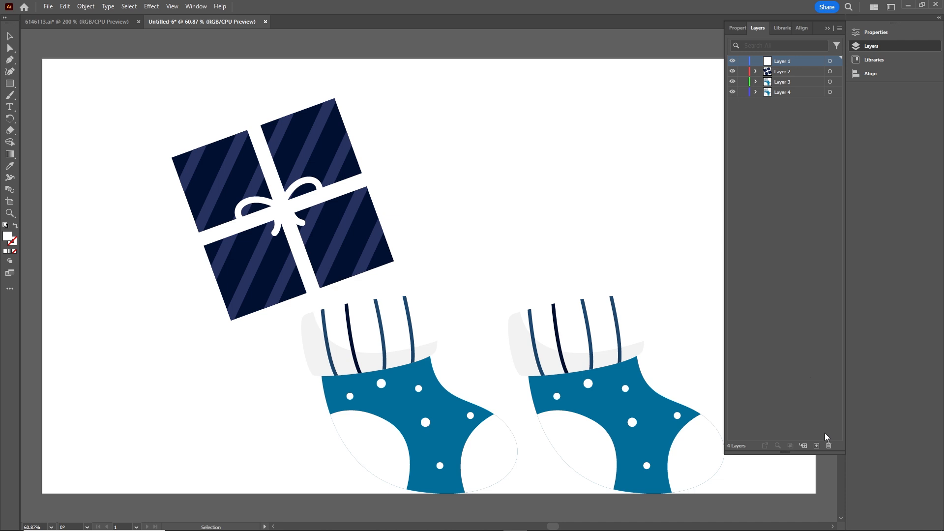
click(829, 446)
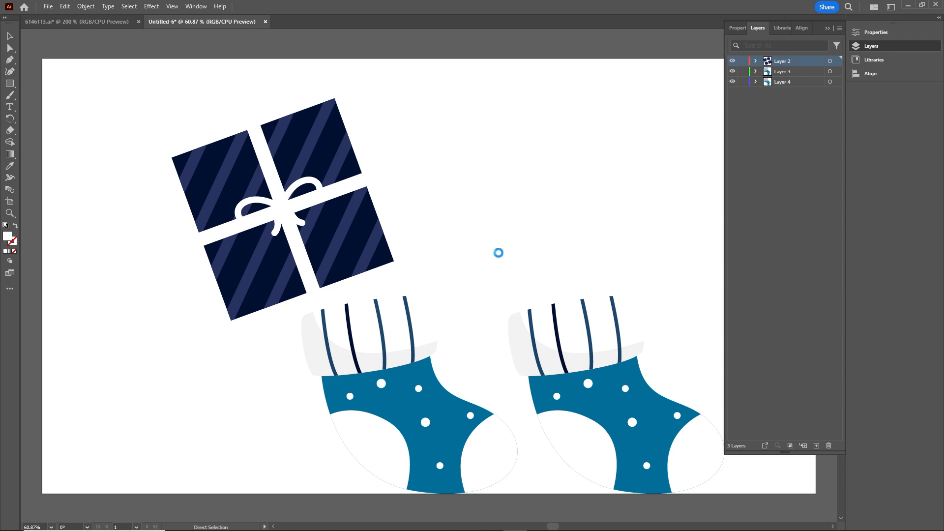
key(ctrl+s)
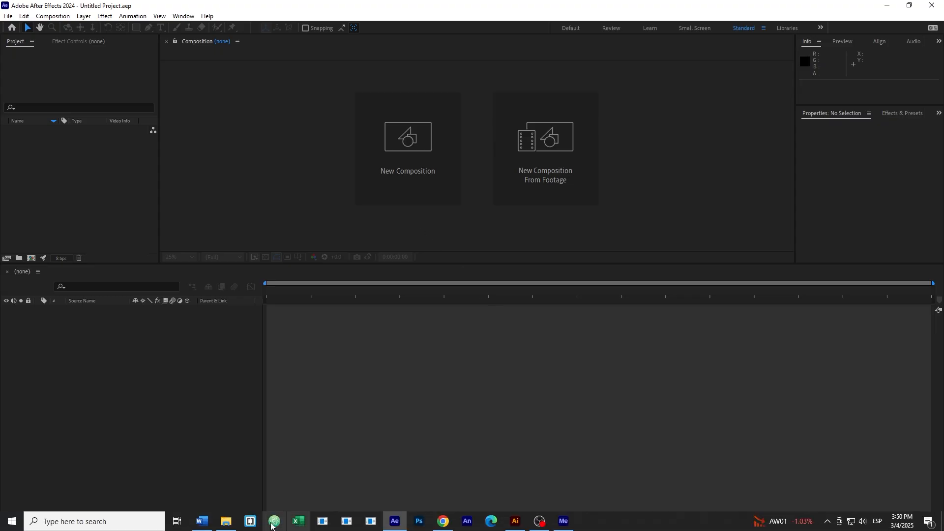
Import socks.ai into After Effects as a Composition with Layer Size footage dimensions and open the socks composition.
click(232, 520)
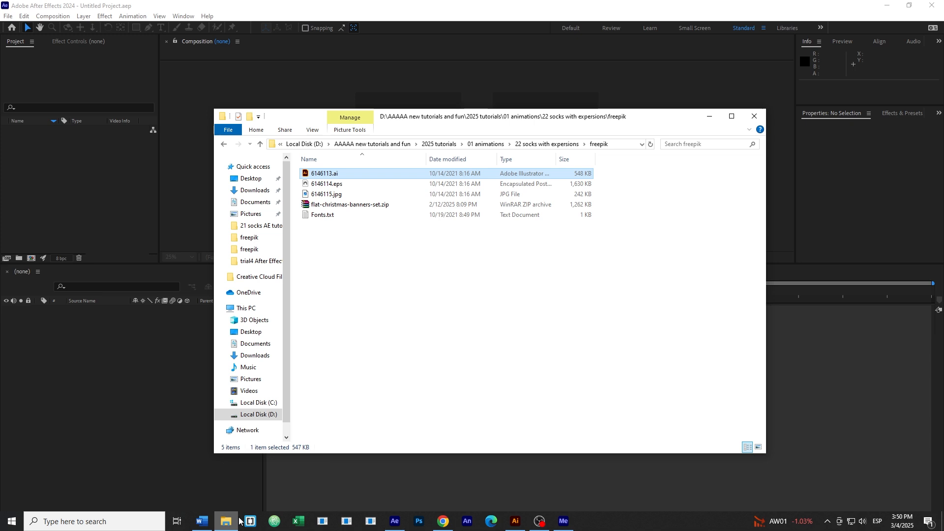
click(547, 144)
double_click(315, 175)
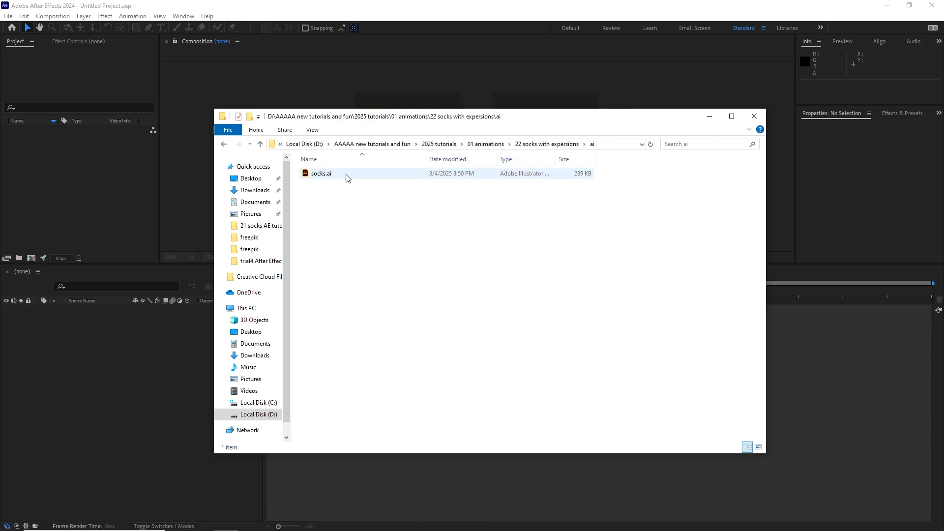
drag(325, 177, 48, 187)
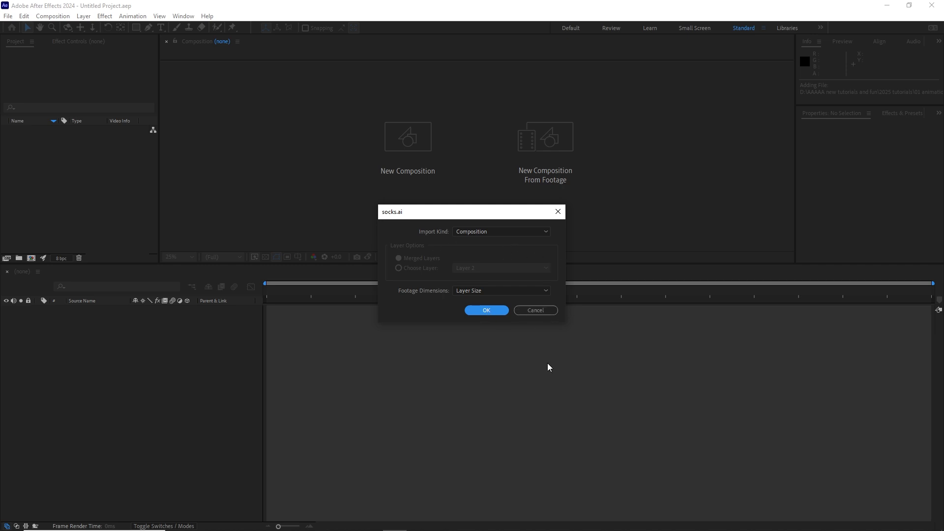
click(486, 310)
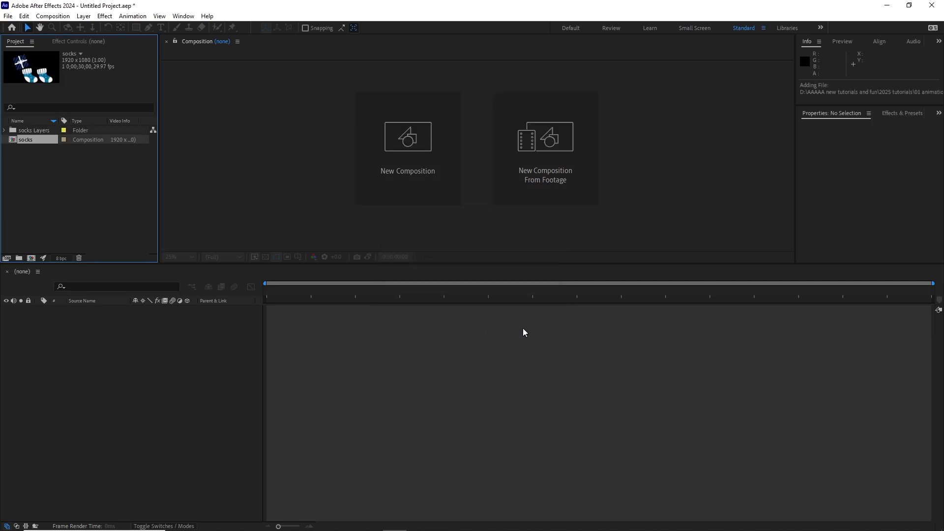
double_click(14, 142)
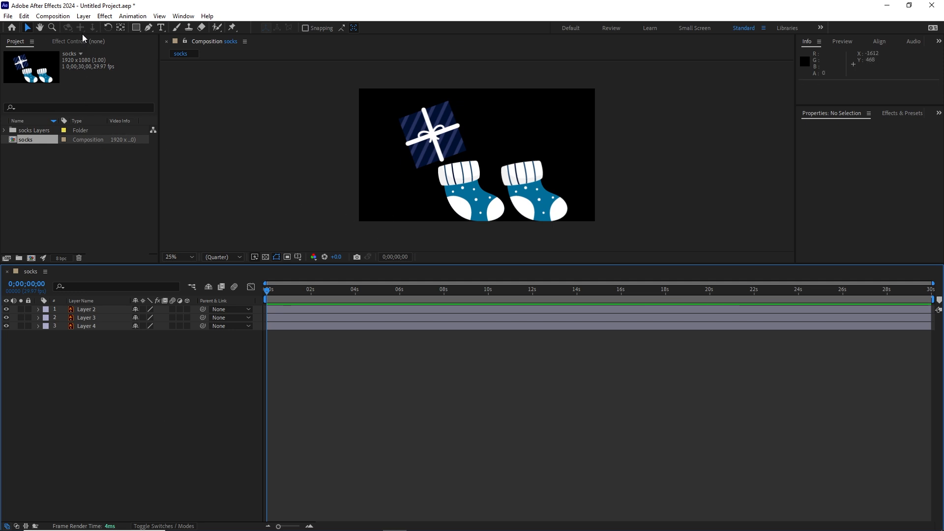
Create a 1920 x 1080 px solid in colour 49ACDF as a locked background beneath the artwork layers.
click(83, 17)
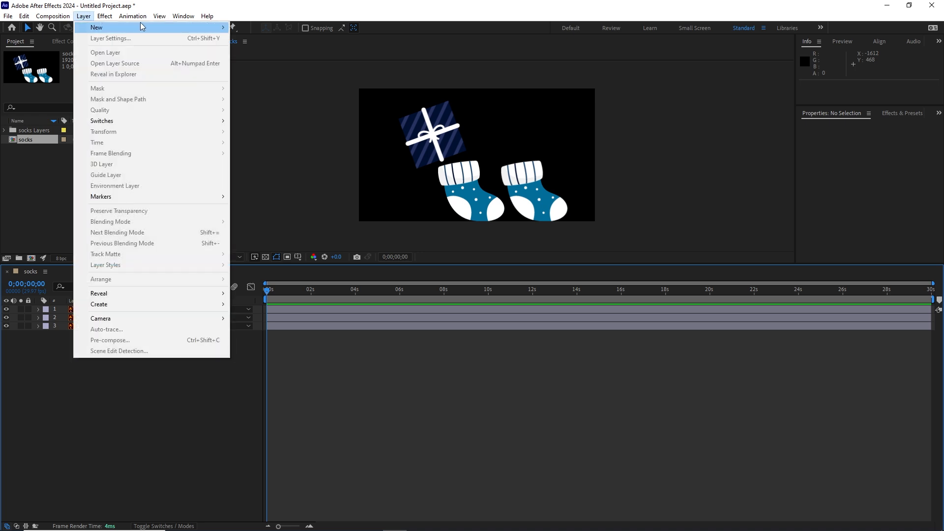
mouse_move(211, 28)
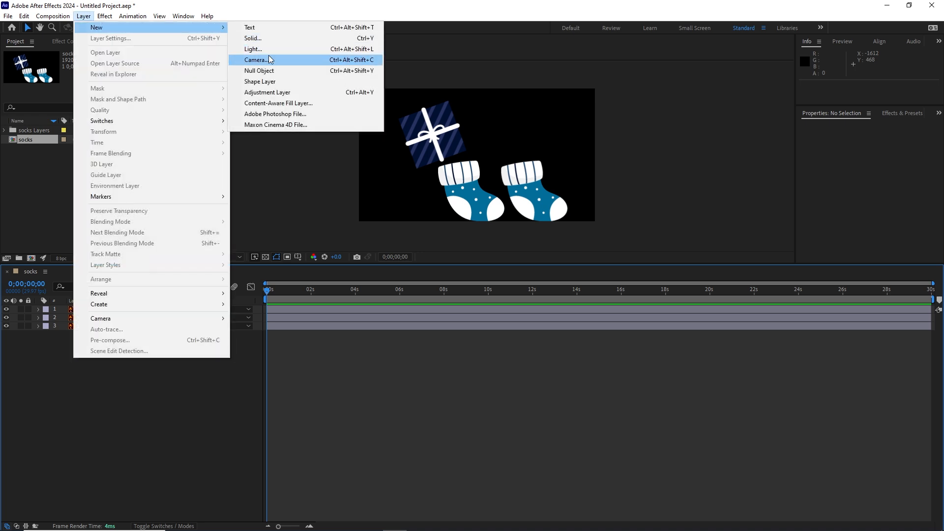
click(251, 38)
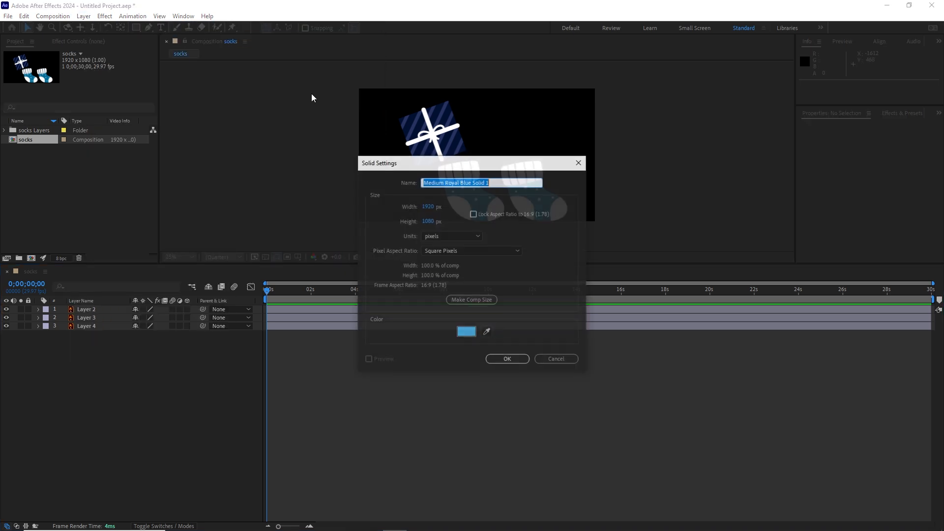
click(466, 332)
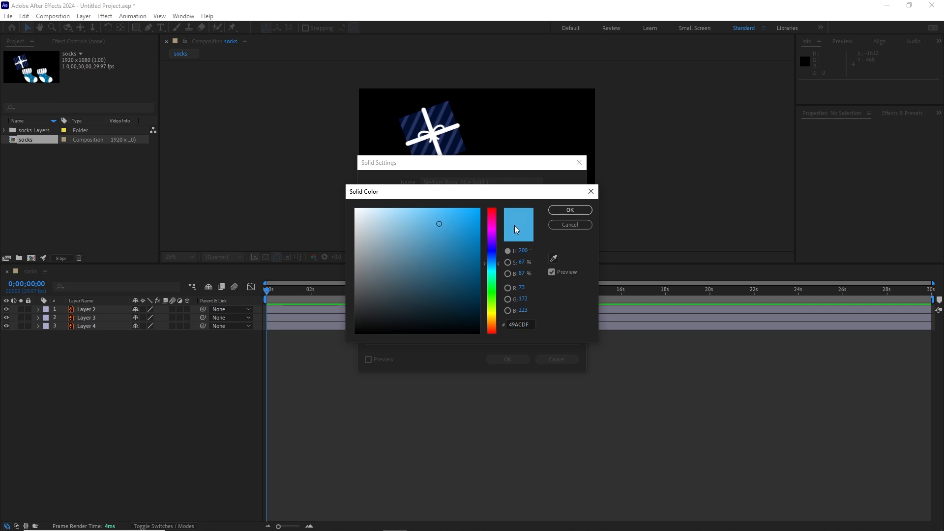
click(570, 211)
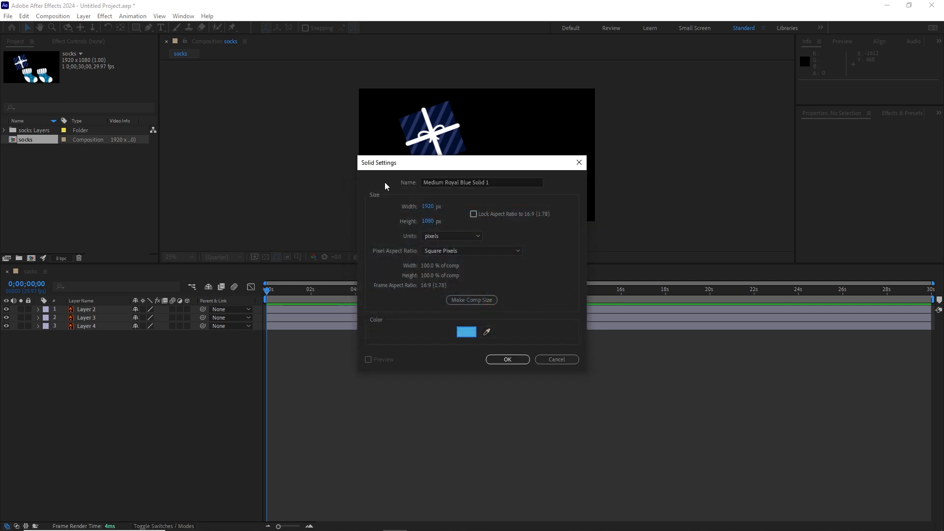
click(506, 359)
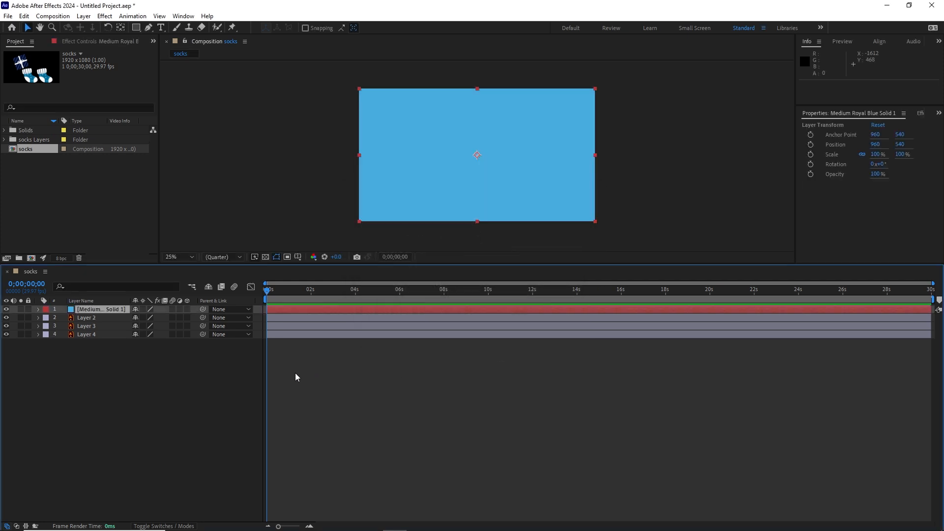
drag(108, 312, 117, 374)
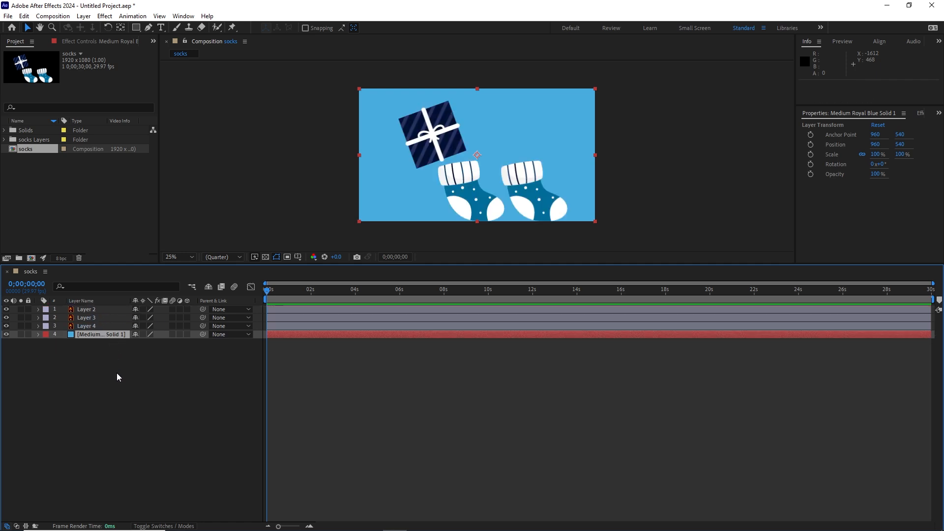
click(28, 335)
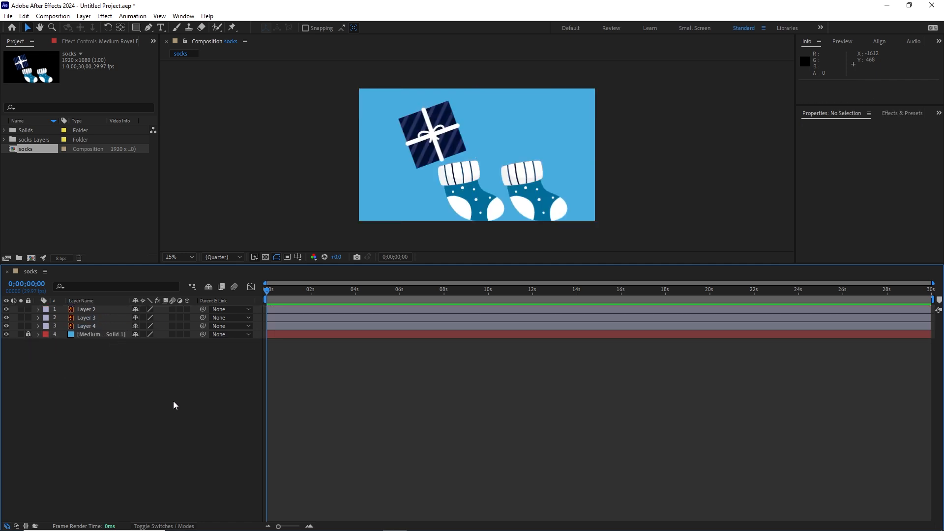
Rename Layer 4 as sock1 and Layer 3 as sock2.
click(88, 327)
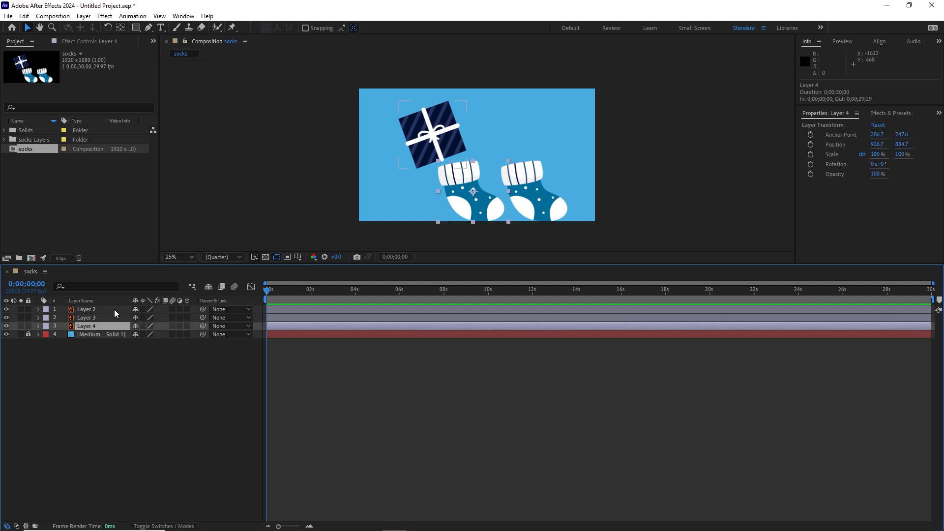
key(Return)
text(sock1)
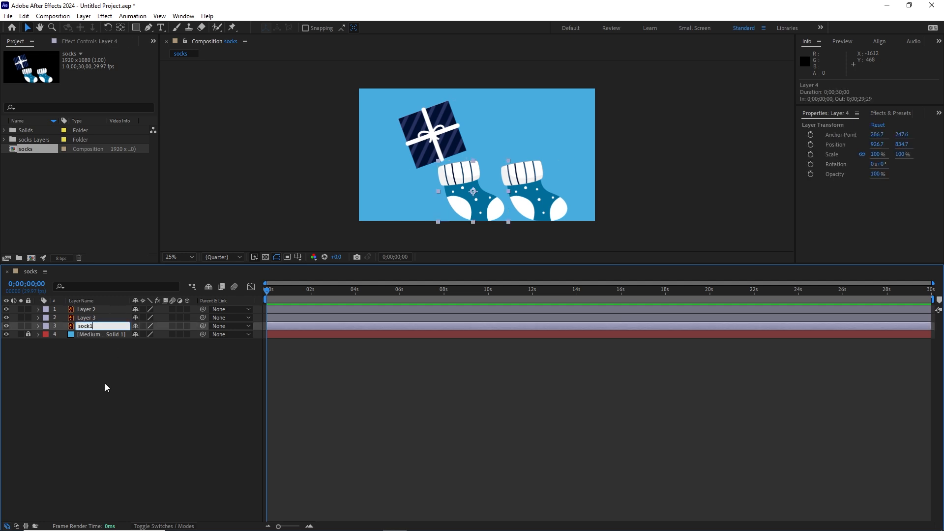
click(105, 386)
click(92, 320)
key(Return)
text(s)
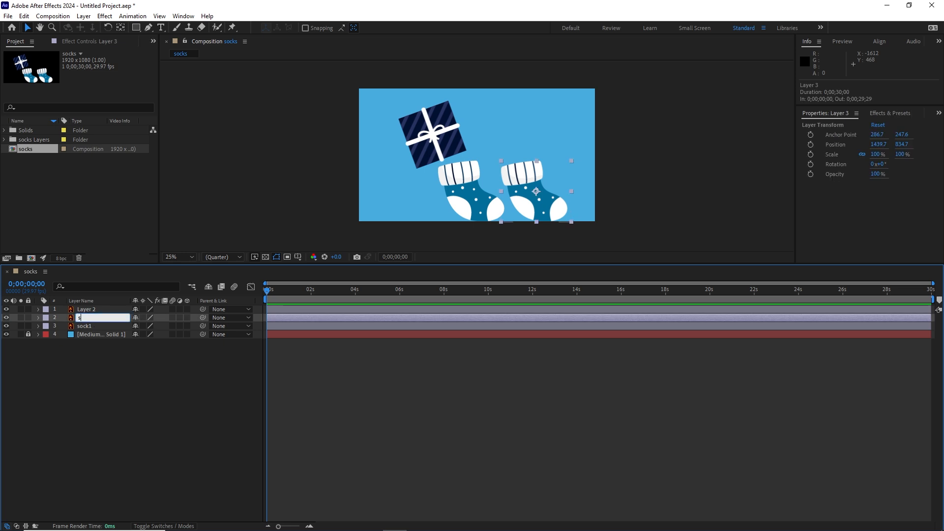
click(107, 399)
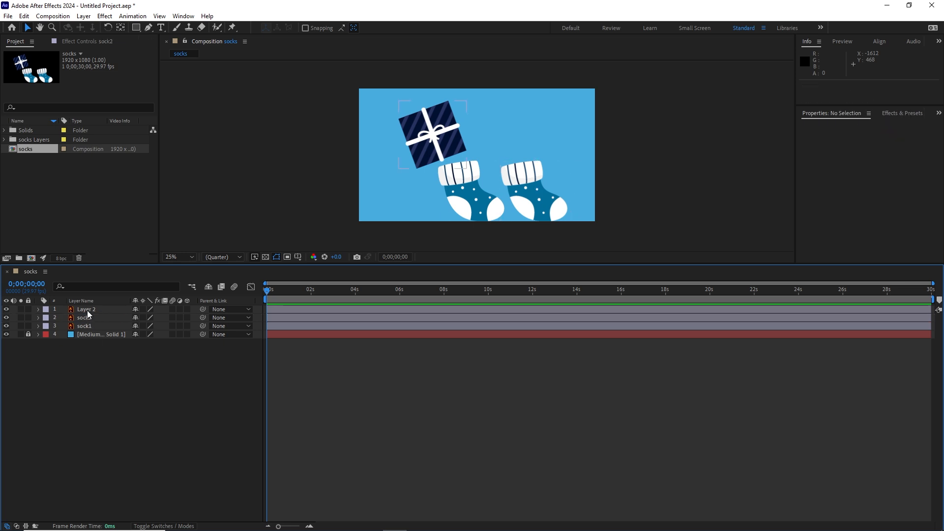
Rename Layer 2, the gift box, as present.
click(88, 310)
key(Return)
text(pre)
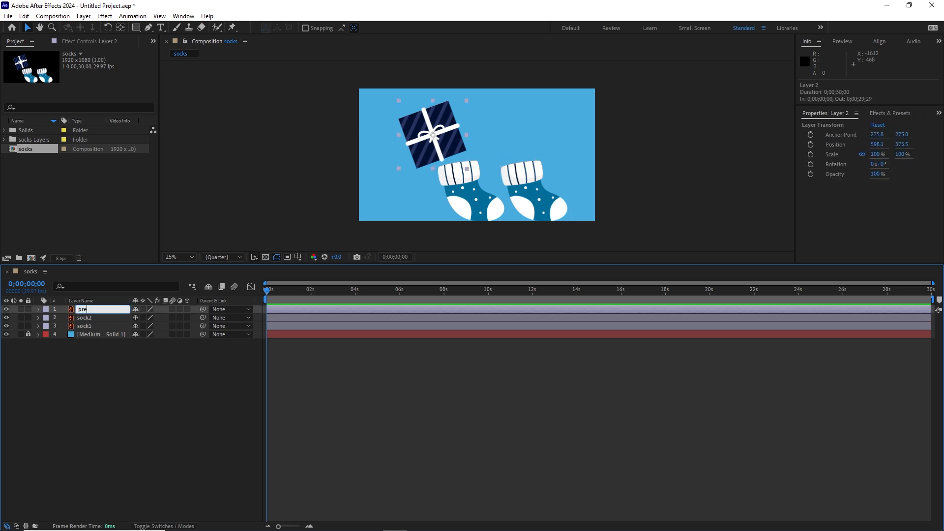
text(sent)
click(72, 402)
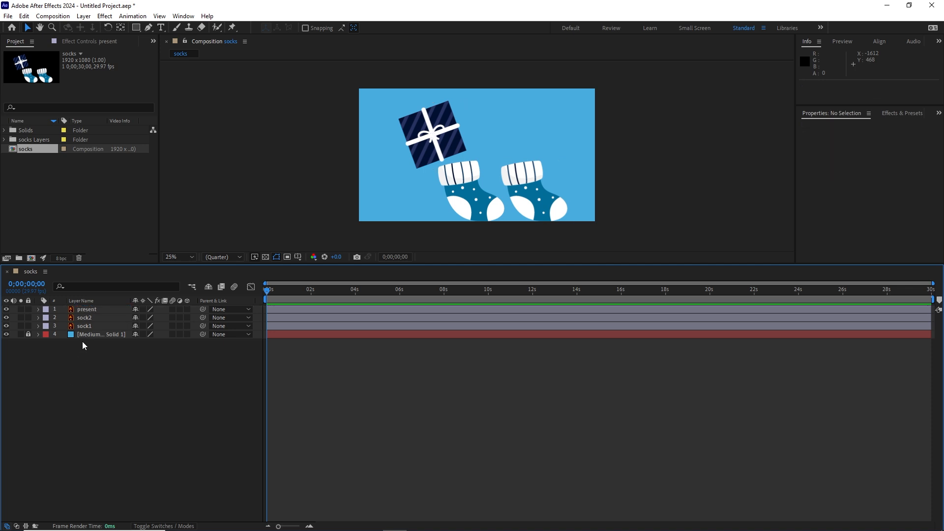
Set the label colour of the sock1 and sock2 layers to Orange.
click(85, 327)
shift+click(82, 318)
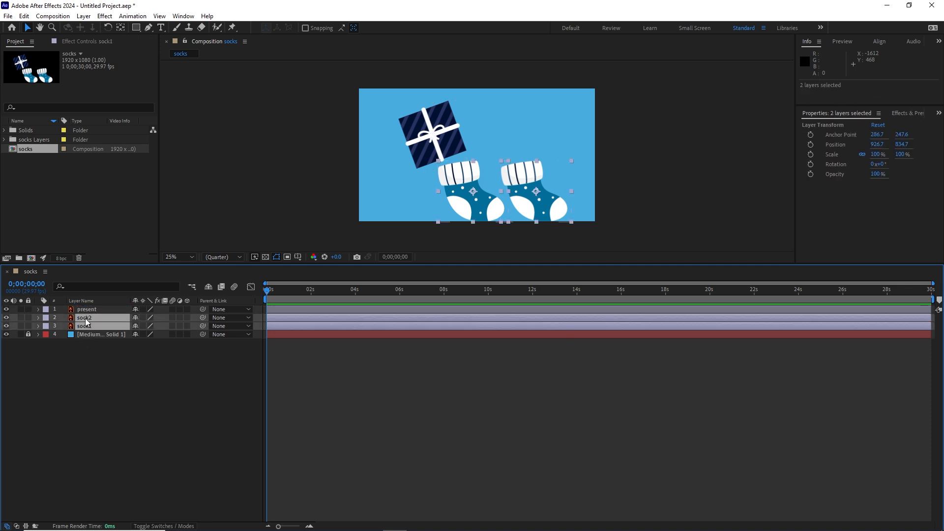
click(45, 318)
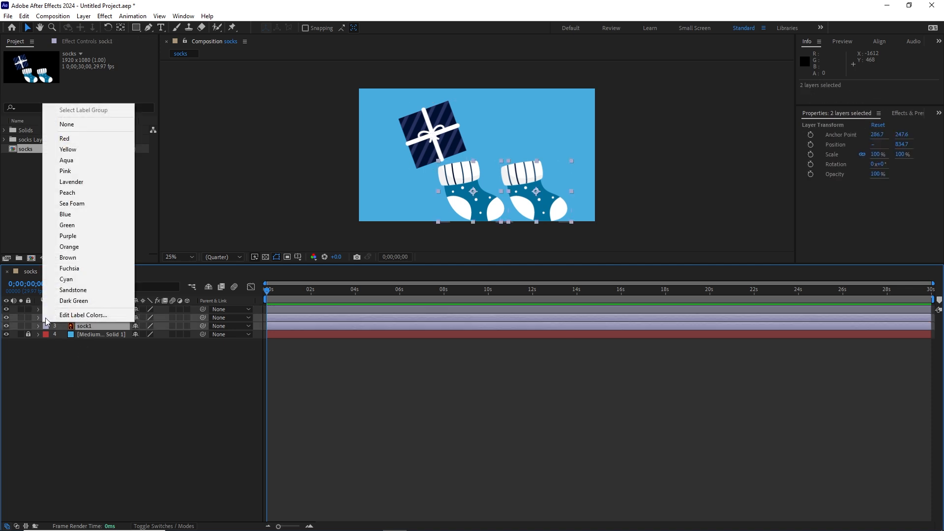
click(69, 246)
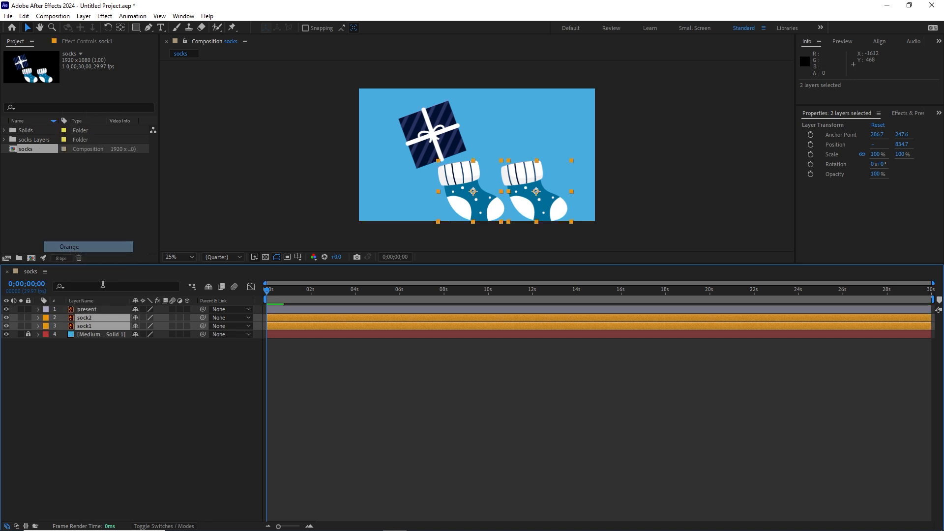
click(202, 382)
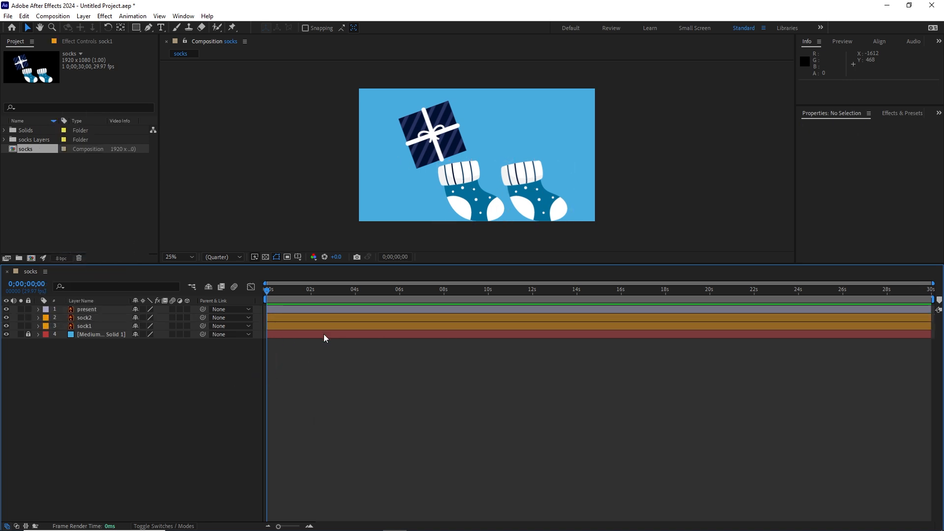
Scale the sock1 and sock2 layers down together to 67%.
click(540, 211)
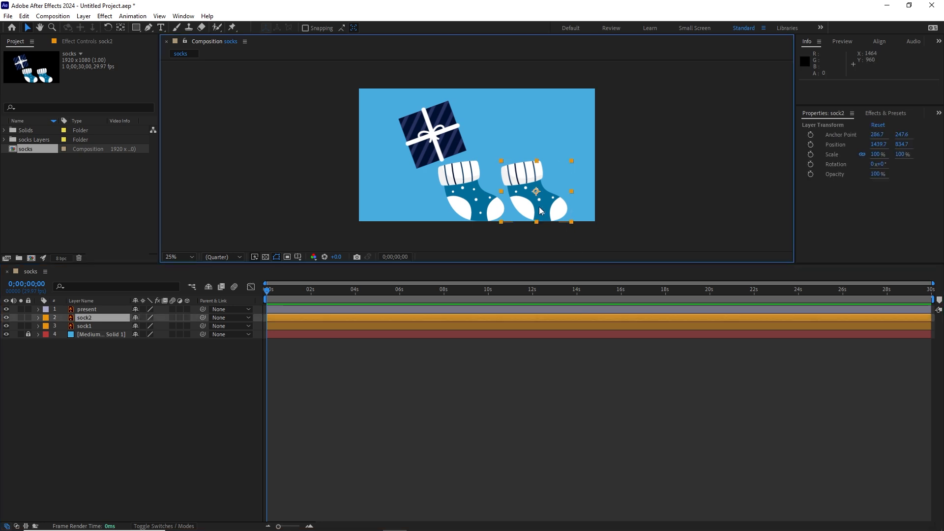
shift+click(480, 212)
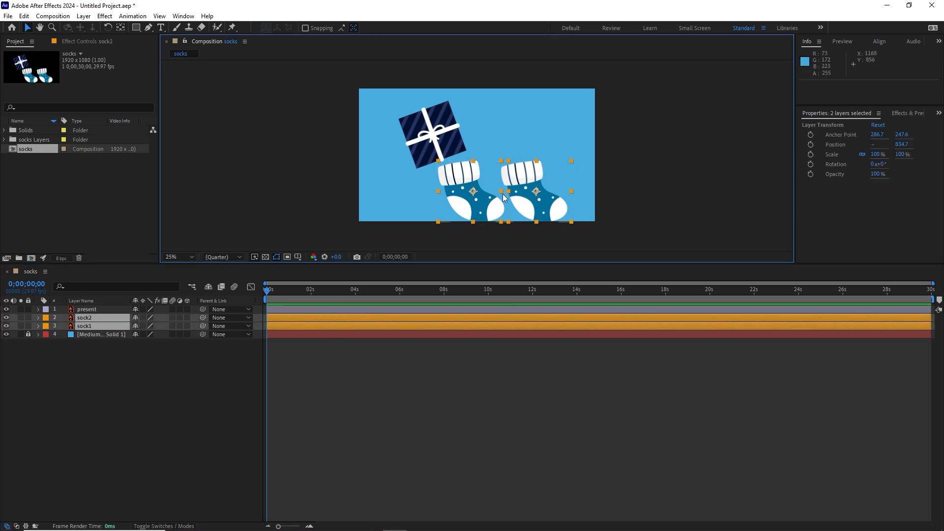
click(666, 208)
click(548, 212)
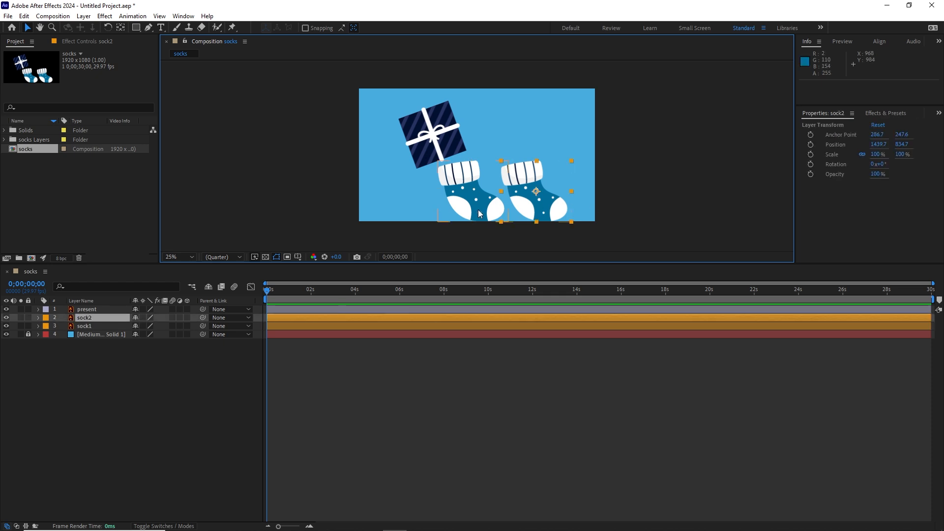
shift+click(480, 213)
key(s)
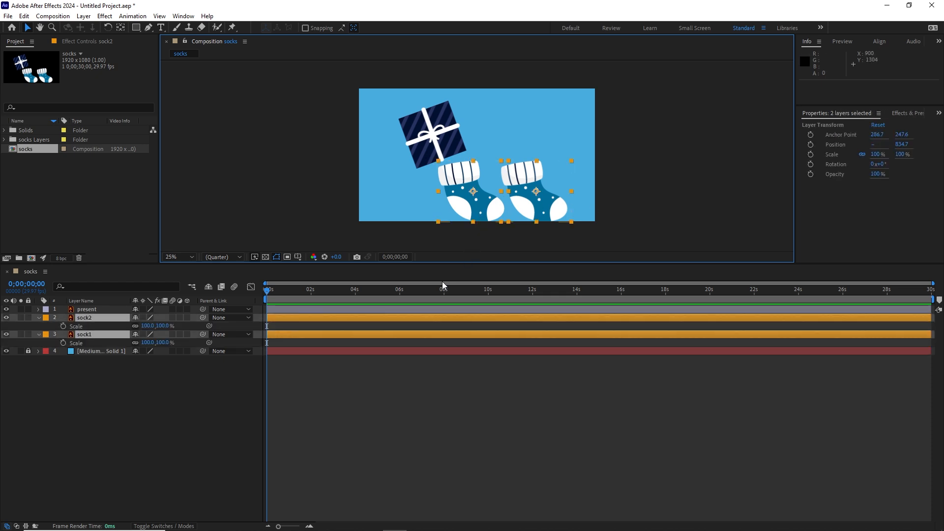
drag(166, 326, 144, 326)
click(277, 393)
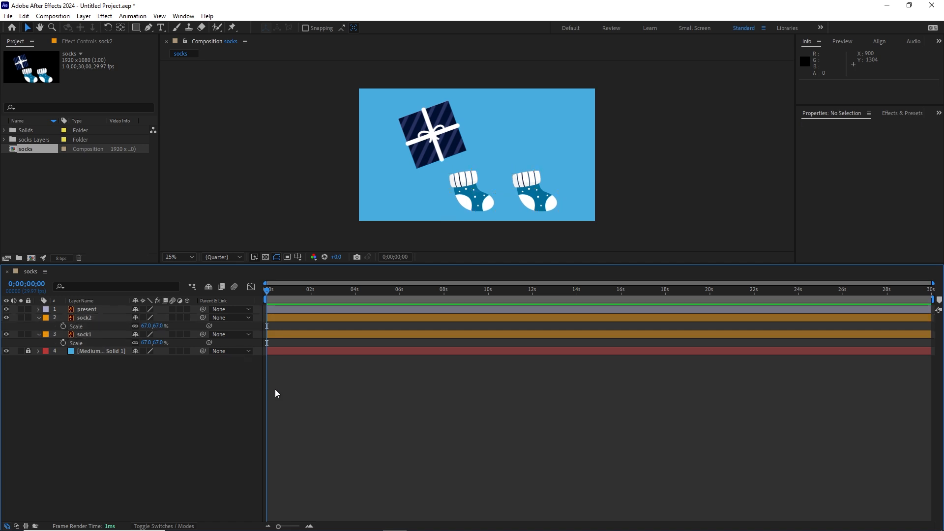
Nudge both socks together to the frame's lower-left corner, placing sock1 at about 207, 917 and sock2 at about 720, 917.
scroll(509, 235, up, 2)
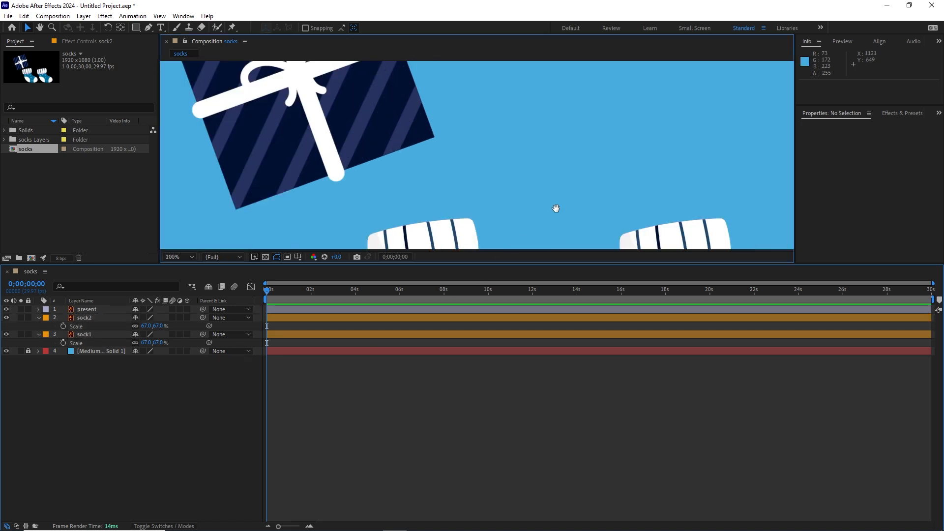
drag(556, 209, 547, 83)
scroll(563, 149, down, 1)
click(608, 184)
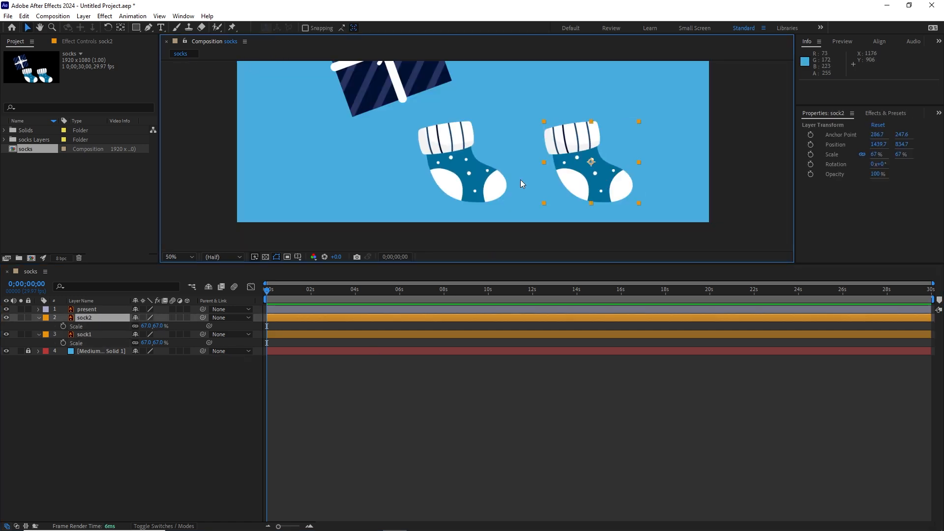
shift+click(495, 194)
key(shift+Left)
key(shift+Left)
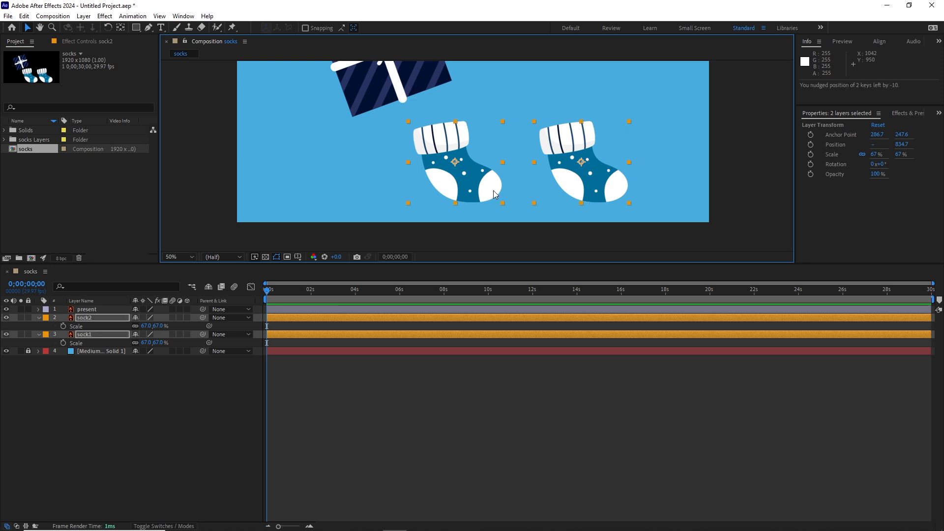
key(shift+Down)
key(shift+Down)
key(shift+Down)
key(shift+Down)
key(shift+Down)
key(shift+Down)
key(shift+Down)
key(shift+Down)
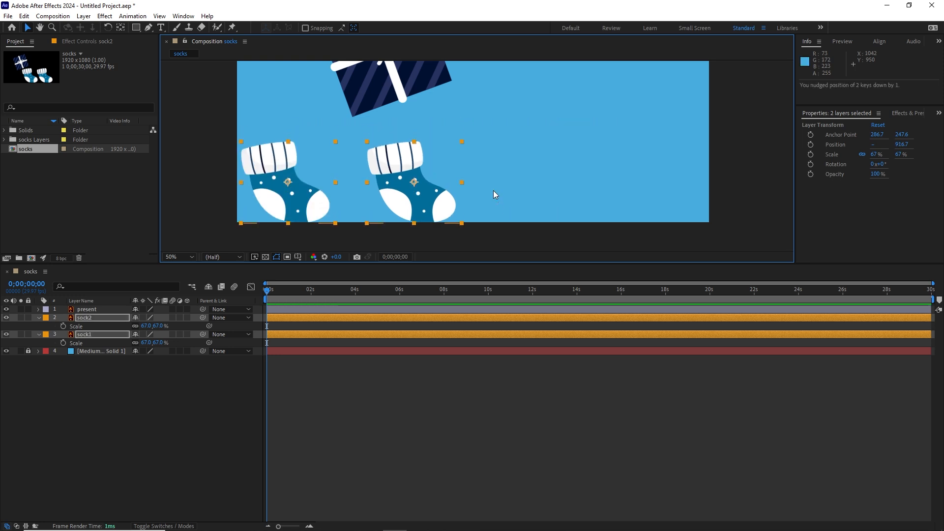
click(618, 243)
Nudge sock2 horizontally closer to sock1, to a position of about 560, 917.
click(425, 203)
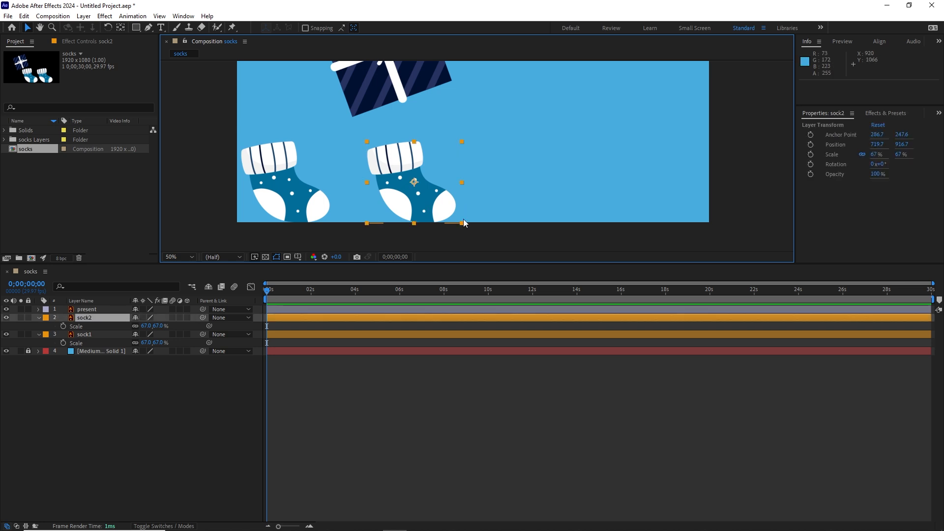
key(shift+Left)
key(shift+Left)
key(shift+Left)
key(shift+Left)
key(shift+Left)
key(shift+Left)
key(shift+Left)
key(shift+Left)
key(shift+Left)
key(shift+Left)
key(shift+Left)
key(shift+Left)
key(shift+Left)
key(shift+Left)
key(shift+Left)
key(shift+Left)
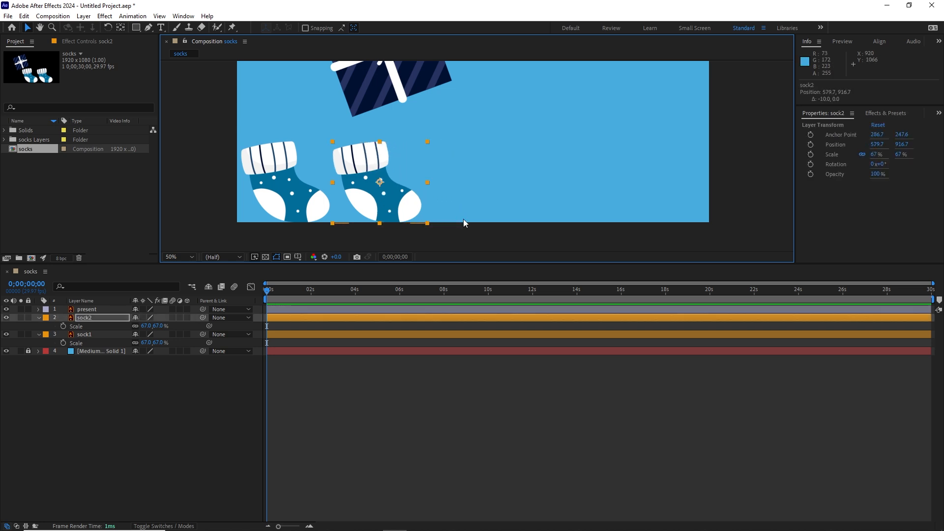
click(81, 421)
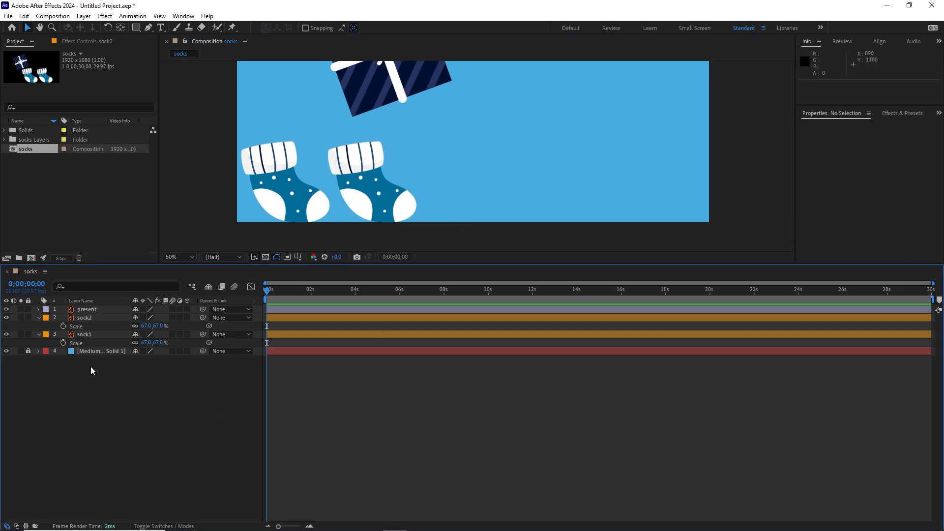
Show the Position property of sock1 and sock2 and set a starting Position keyframe on each at 0;00;00;00.
click(87, 334)
ctrl+click(84, 318)
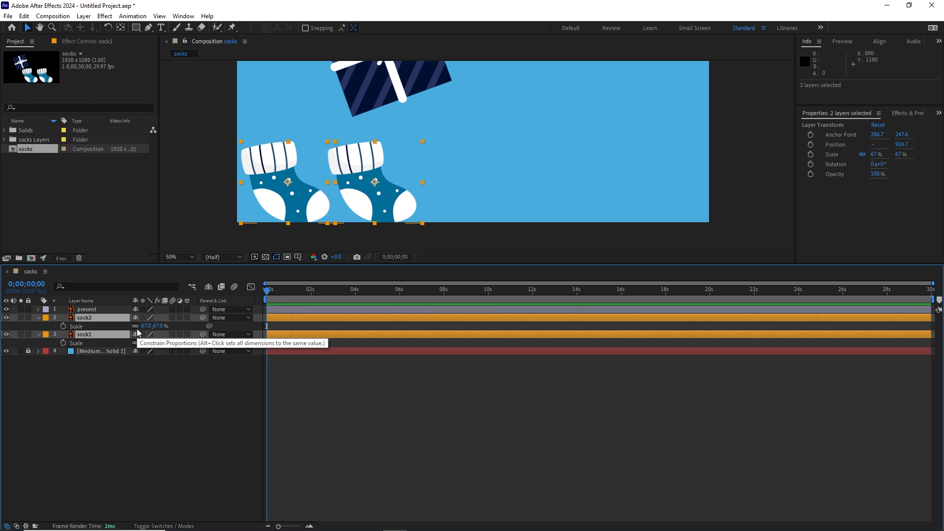
key(p)
click(143, 405)
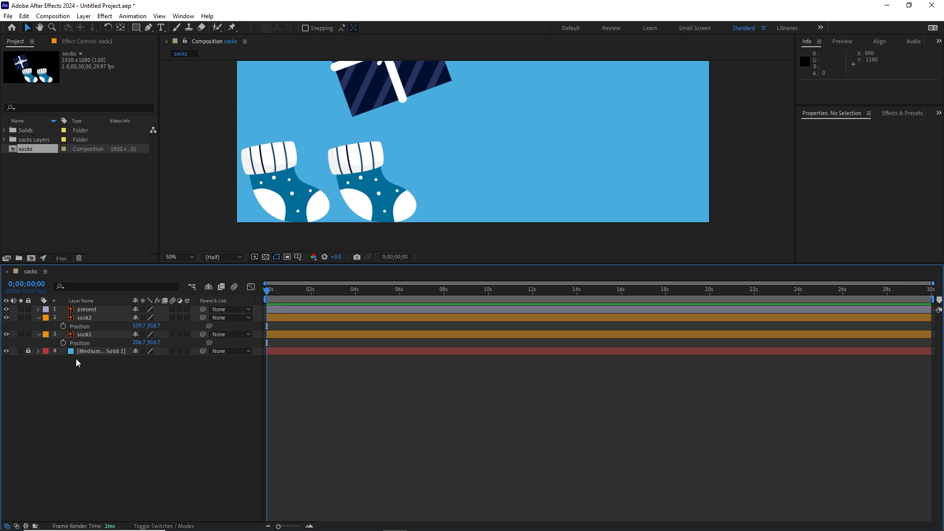
click(62, 342)
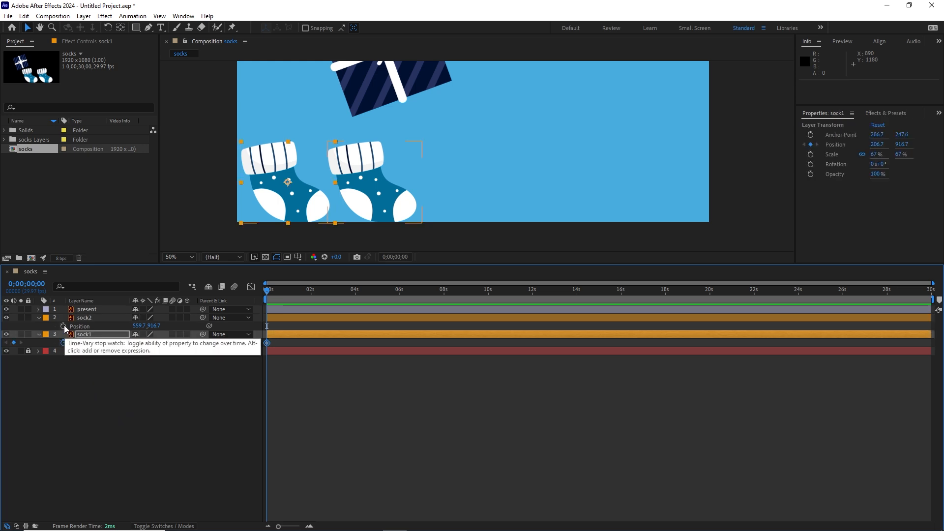
click(63, 326)
click(140, 412)
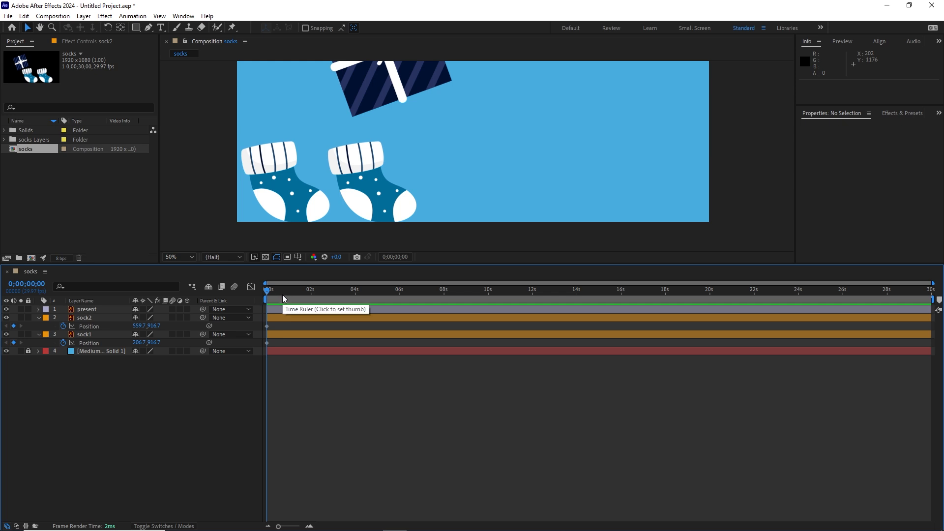
At 0;00;00;10, keyframe sock1 moving up and right toward the gift box, at about 531, 543.
key(shift+Page_Down)
drag(291, 196, 367, 112)
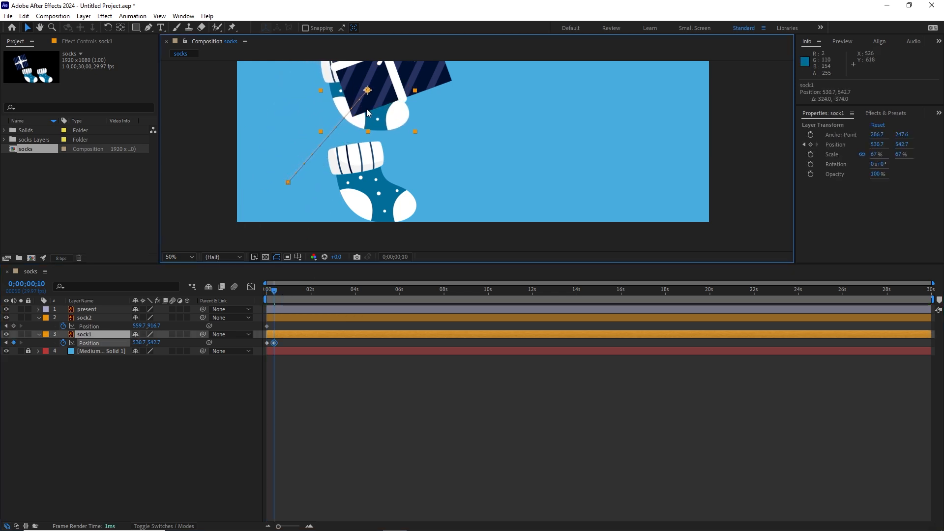
Hide the present layer so that both socks can be seen in the composition.
click(6, 309)
drag(476, 184, 453, 221)
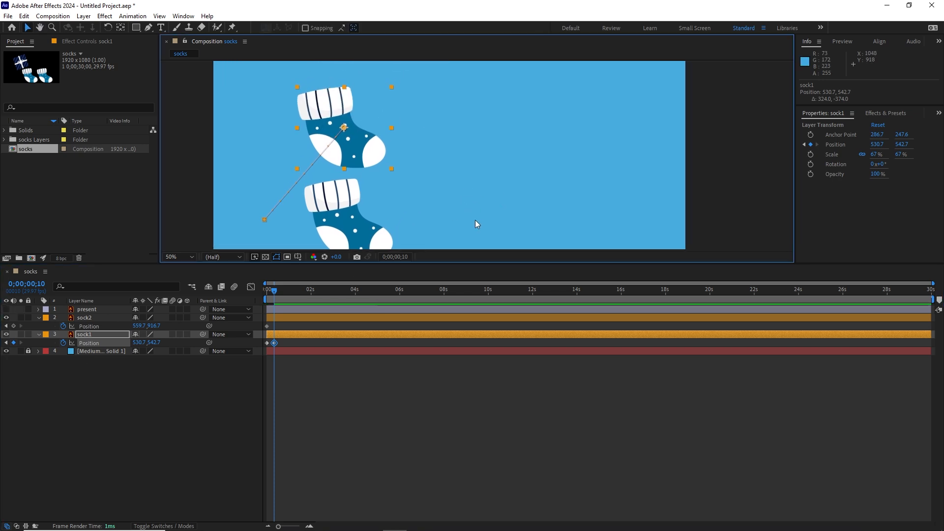
At 0;00;00;20, keyframe sock1 landing beyond sock2 on the frame's lower edge, at about 907, 915.
key(shift+Page_Down)
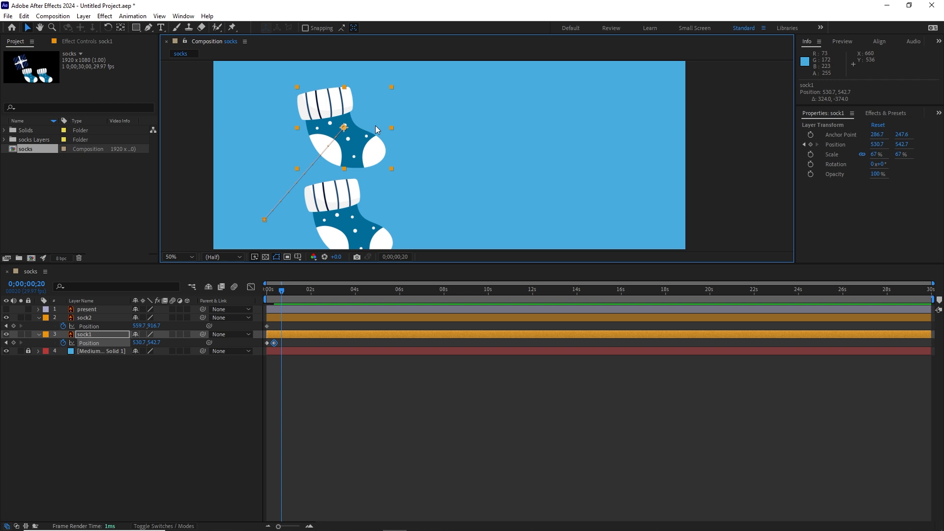
drag(362, 151, 448, 221)
drag(534, 243, 535, 177)
drag(444, 145, 451, 169)
drag(505, 177, 527, 213)
key(v)
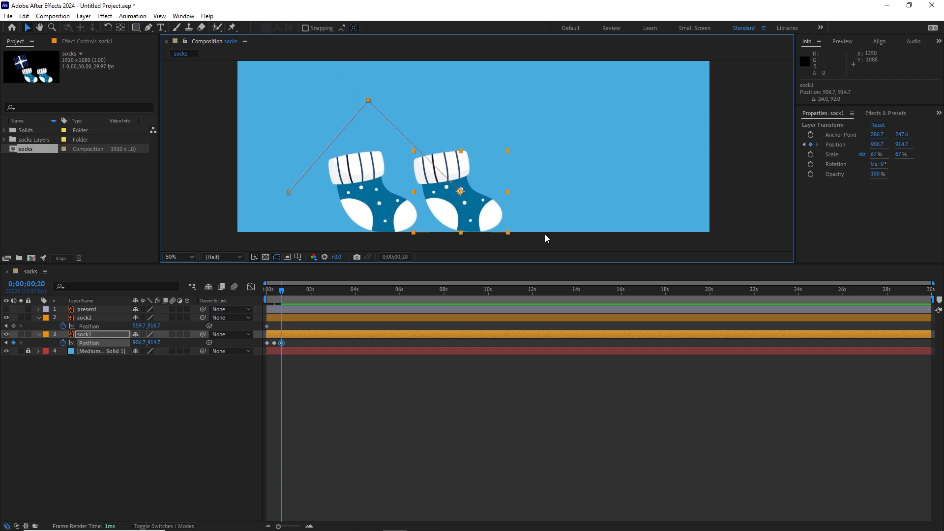
Curve the peak of sock1's motion path into a smooth arc with the Convert Vertex Tool.
click(149, 28)
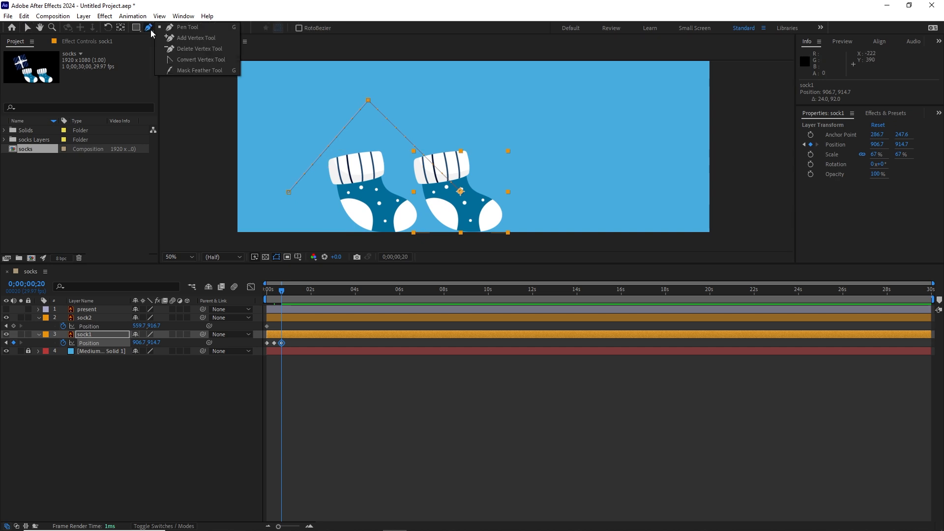
click(194, 59)
drag(368, 101, 420, 105)
mouse_move(282, 292)
mouse_down()
mouse_move(260, 297)
mouse_move(282, 291)
mouse_up()
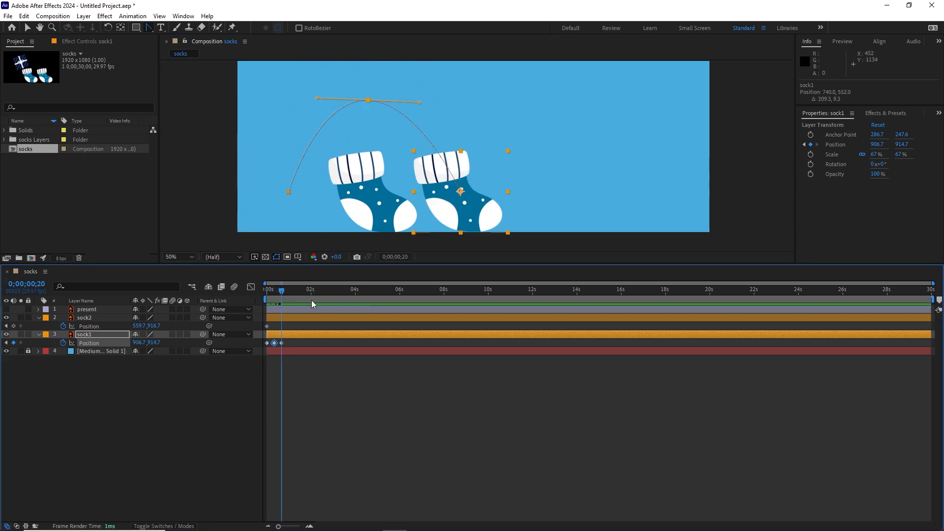
Keyframe sock2's hop over sock1: hold at 0;00;00;20, peak at 0;00;01;00 and land at about 1246, 909 at 0;00;01;10.
click(13, 326)
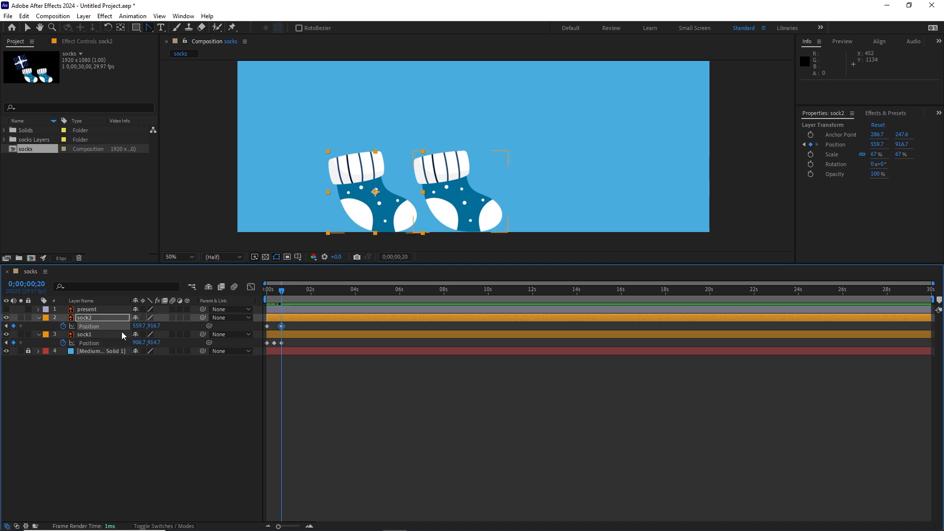
key(shift+Page_Down)
key(v)
drag(376, 216, 561, 229)
key(shift+Page_Down)
Curve the peak of sock2's motion path into a smooth arc with the Convert Vertex Tool.
click(150, 28)
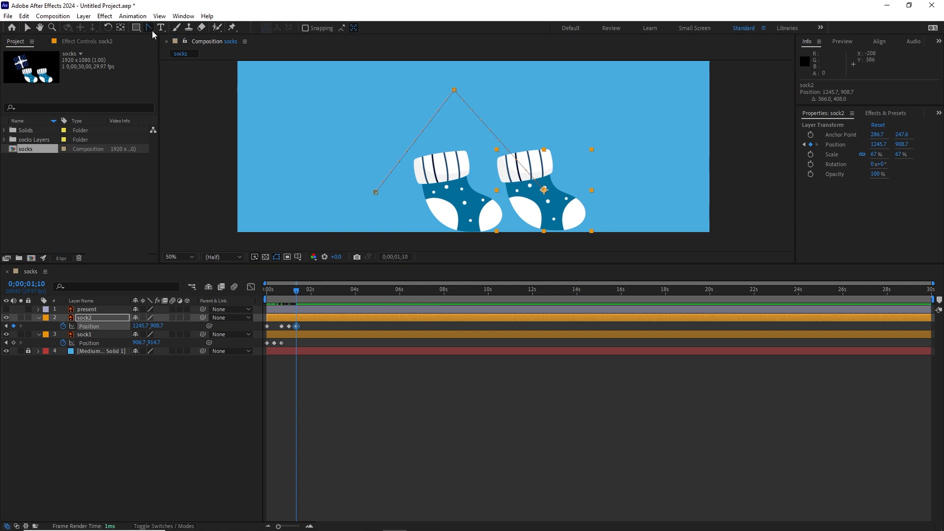
drag(454, 91, 502, 91)
mouse_move(294, 294)
mouse_down()
mouse_move(267, 294)
mouse_move(296, 294)
mouse_up()
click(278, 294)
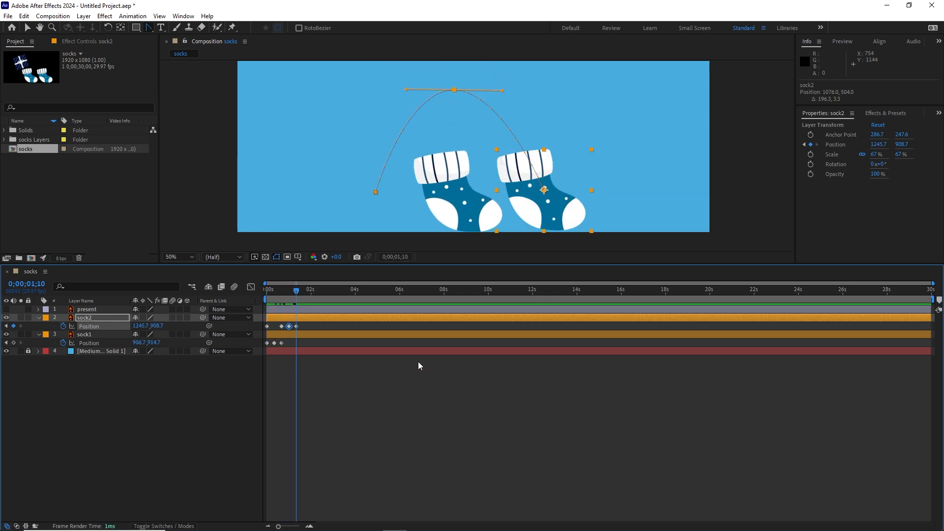
Keyframe sock1's second hop from 0;00;01;10, landing at about 1569, 911 at 0;00;02;00, and preview the animation from the start.
click(14, 342)
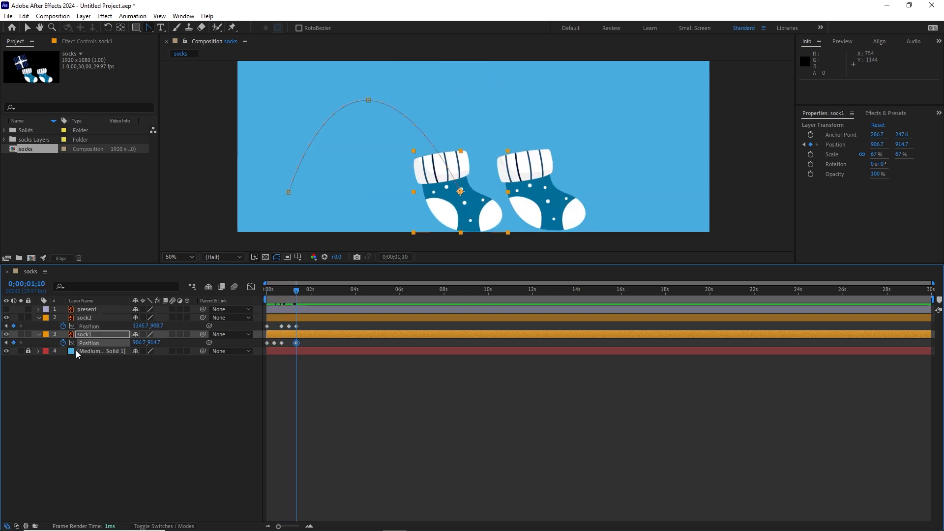
key(shift+Page_Down)
drag(454, 219, 622, 217)
key(shift+Page_Down)
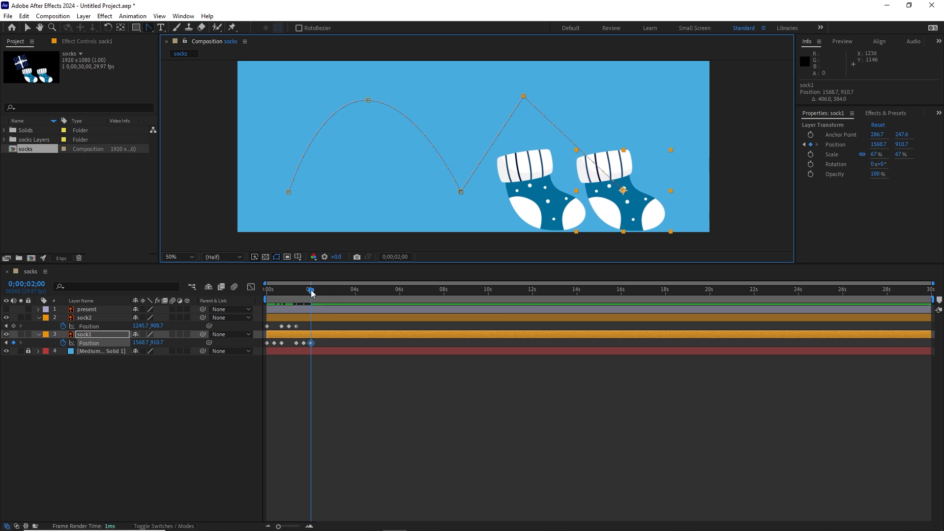
drag(311, 290, 251, 290)
key(space)
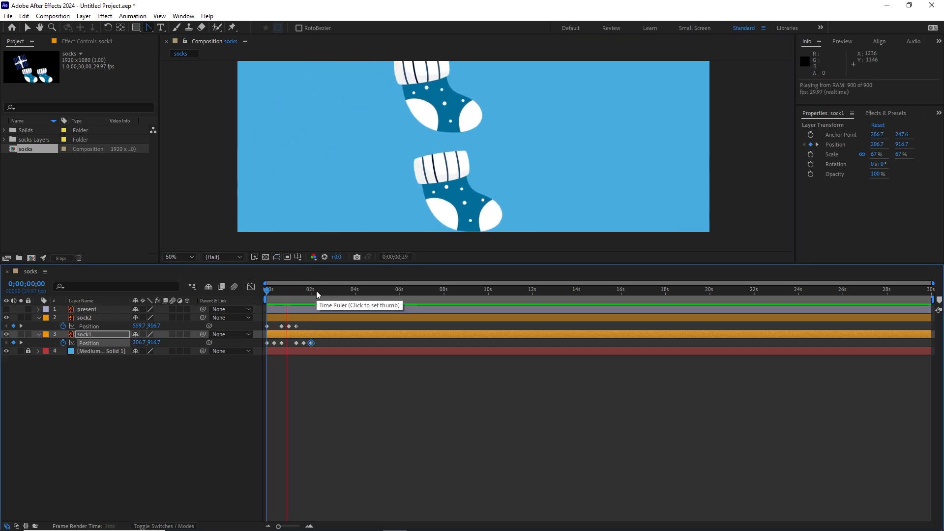
click(316, 290)
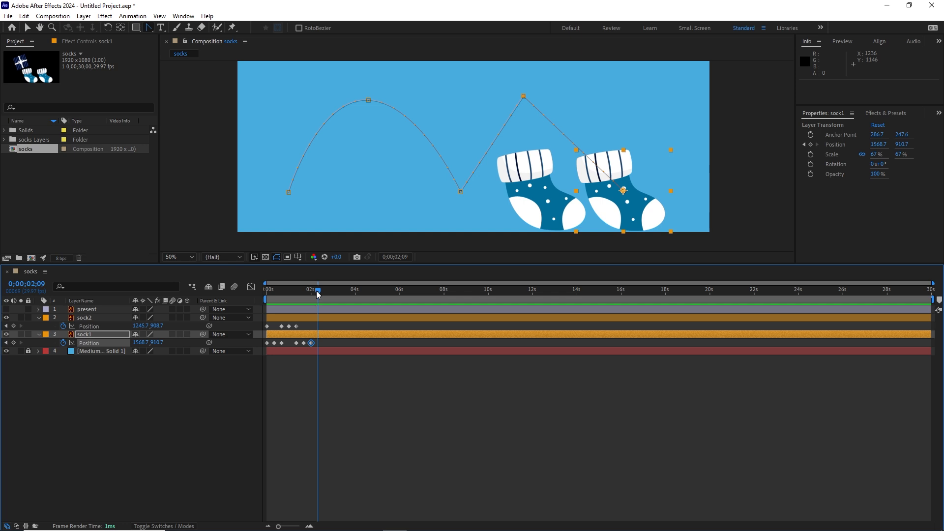
Return to 0;00;00;00 and delete all Position keyframes of sock1 and sock2.
drag(317, 293, 266, 291)
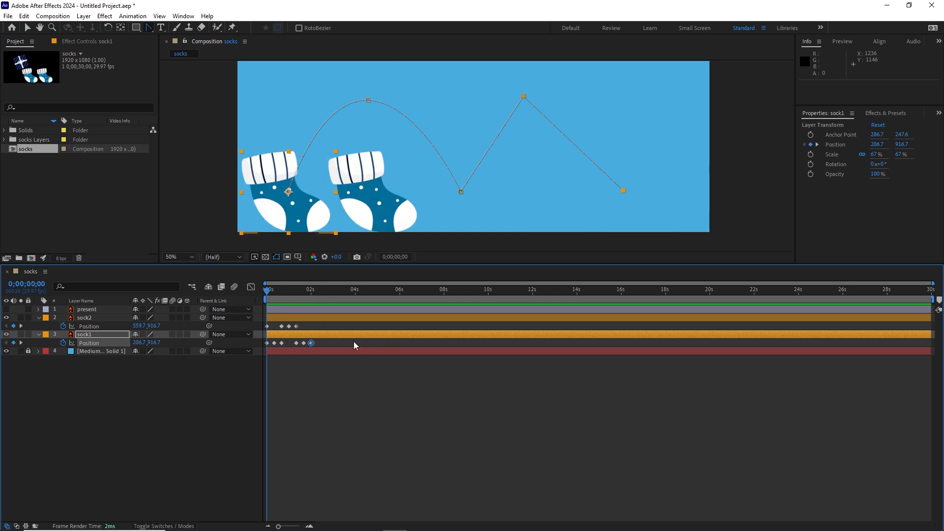
click(332, 344)
drag(327, 343, 260, 326)
key(Delete)
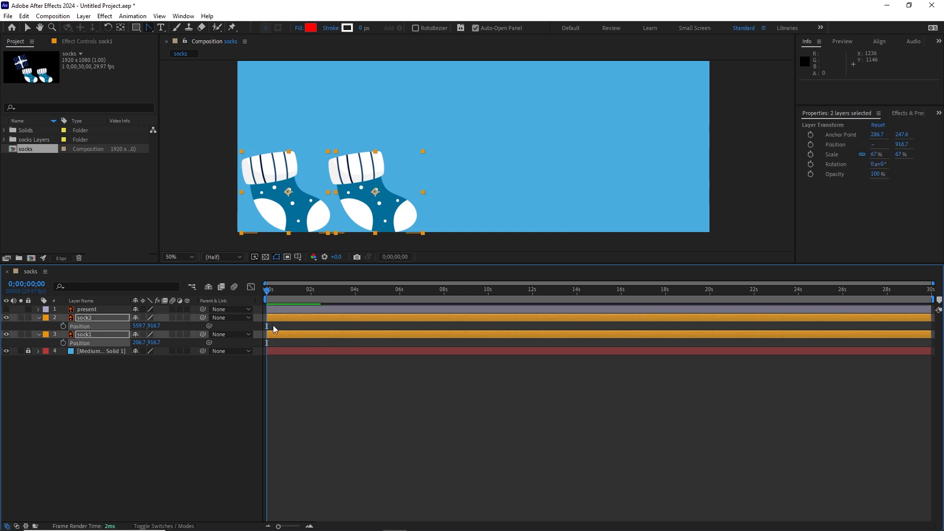
click(127, 410)
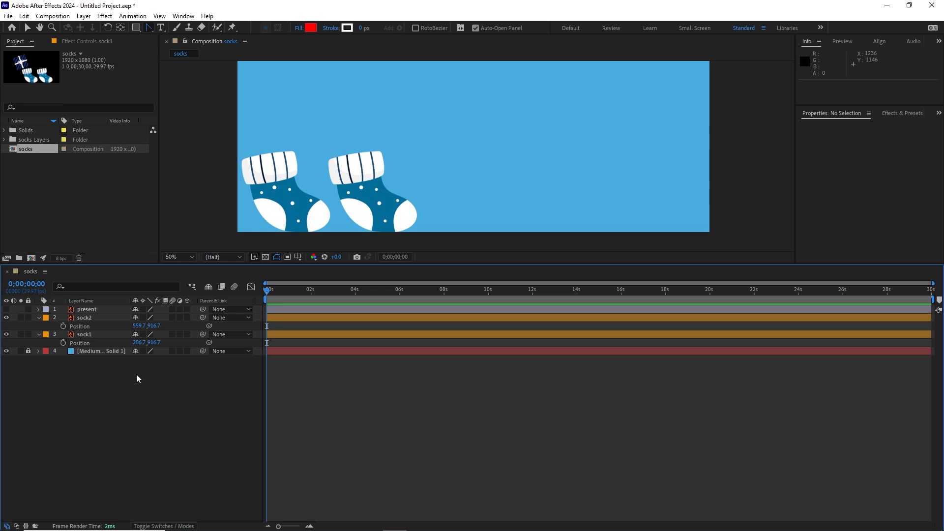
Set a new starting Position keyframe on both sock1 and sock2 at 0;00;00;00.
click(64, 342)
click(63, 326)
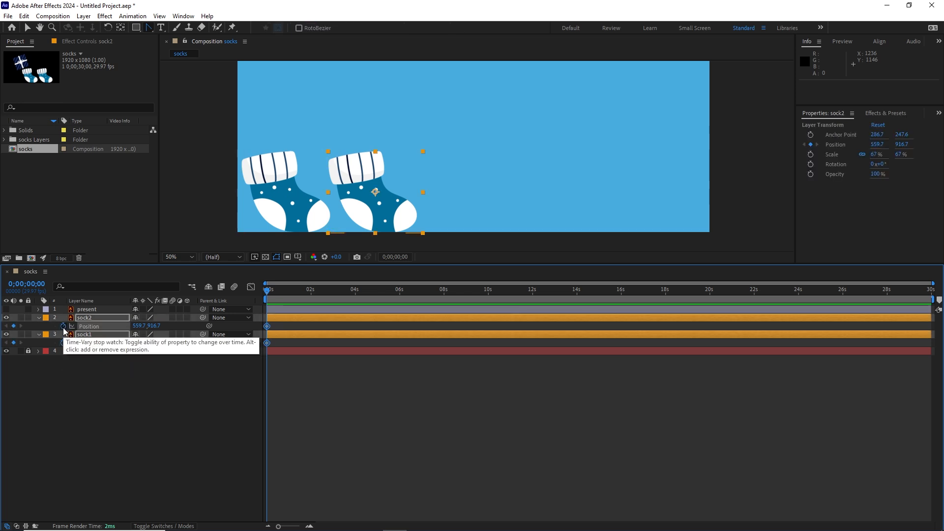
click(332, 388)
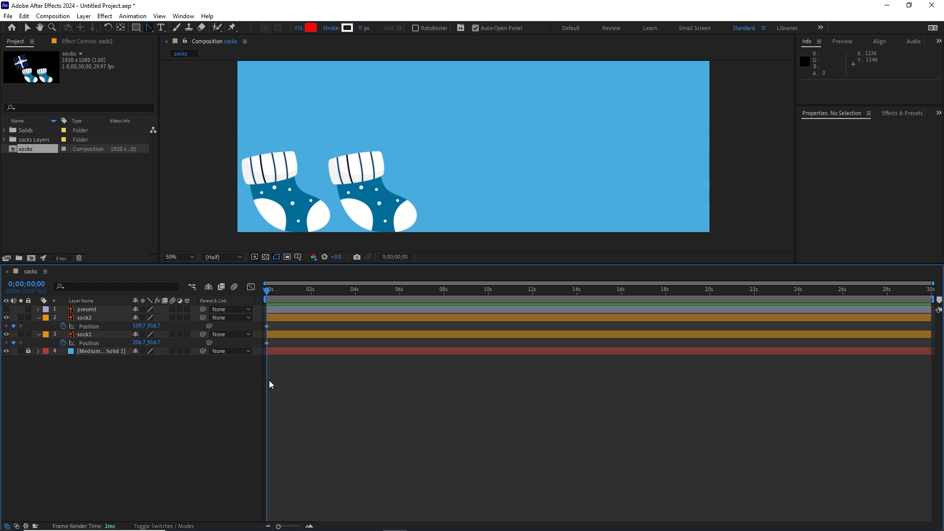
At 0;00;00;10, keyframe sock1 raised up between its start and sock2, at about 387, 531.
key(shift+Page_Down)
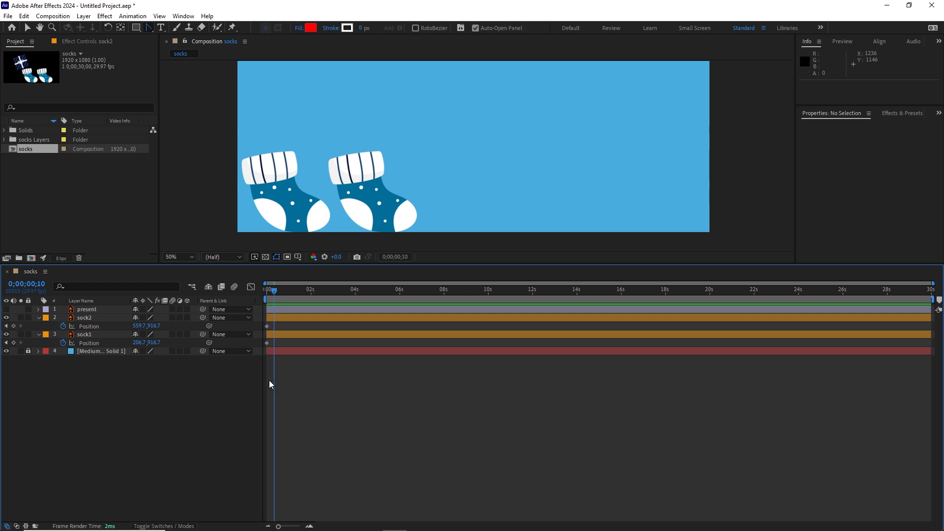
click(295, 203)
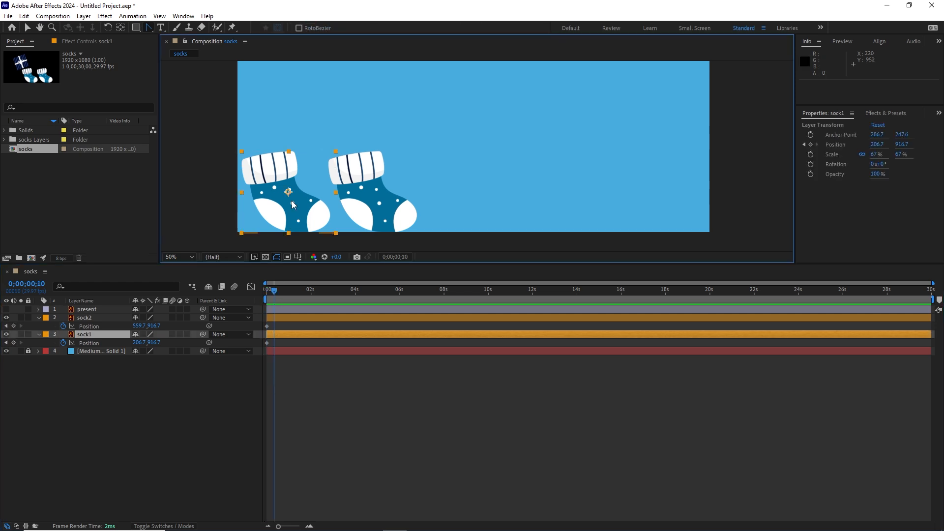
drag(295, 202, 339, 111)
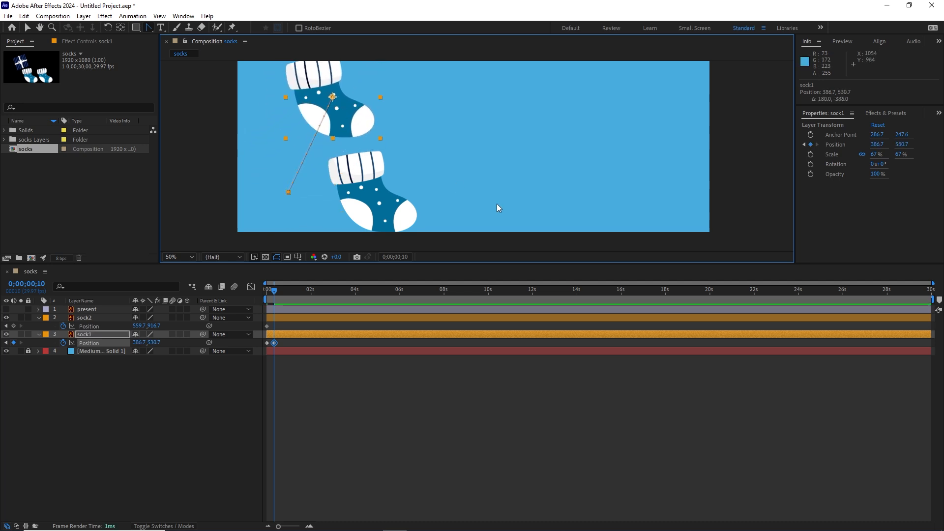
At 0;00;00;20, keyframe sock1 landing exactly on sock2's spot by setting its Position to 559.7, 916.7.
key(shift+Page_Down)
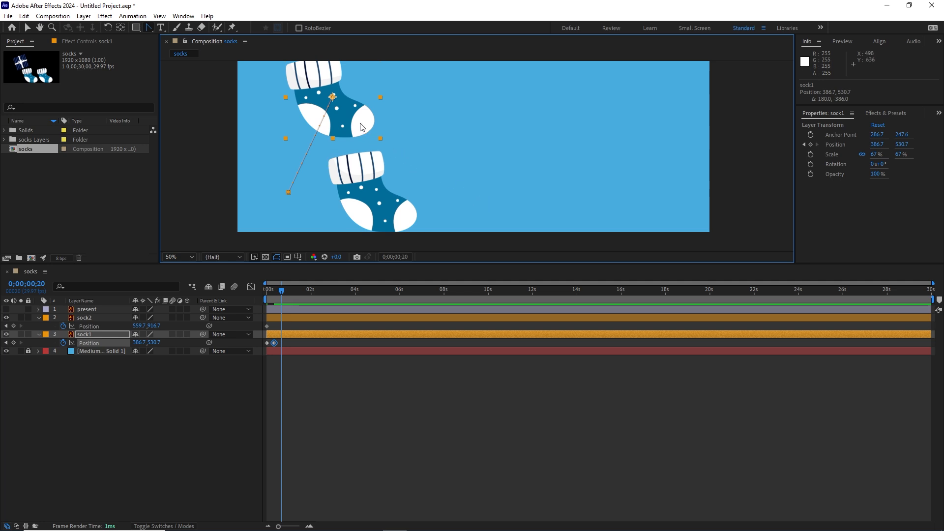
drag(356, 123, 375, 159)
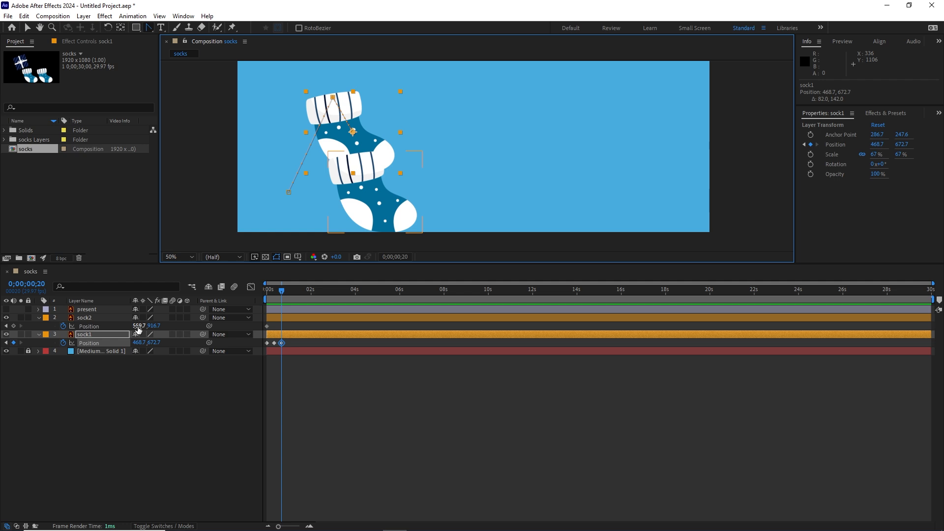
click(139, 343)
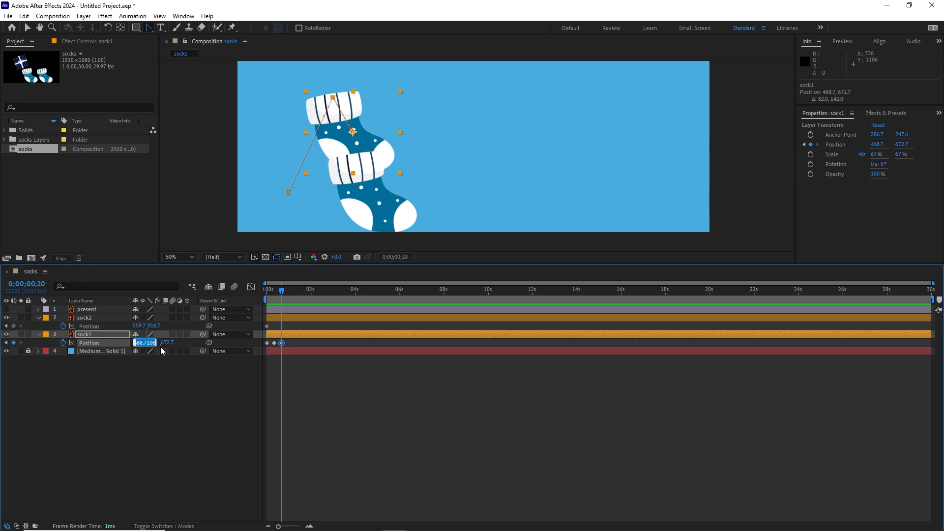
text(559.7)
click(126, 391)
click(156, 342)
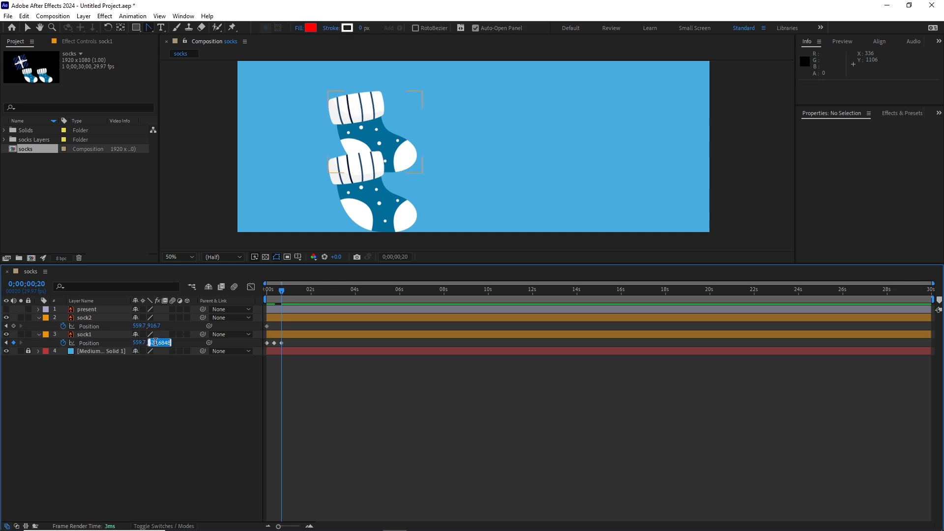
text(916.7)
key(Return)
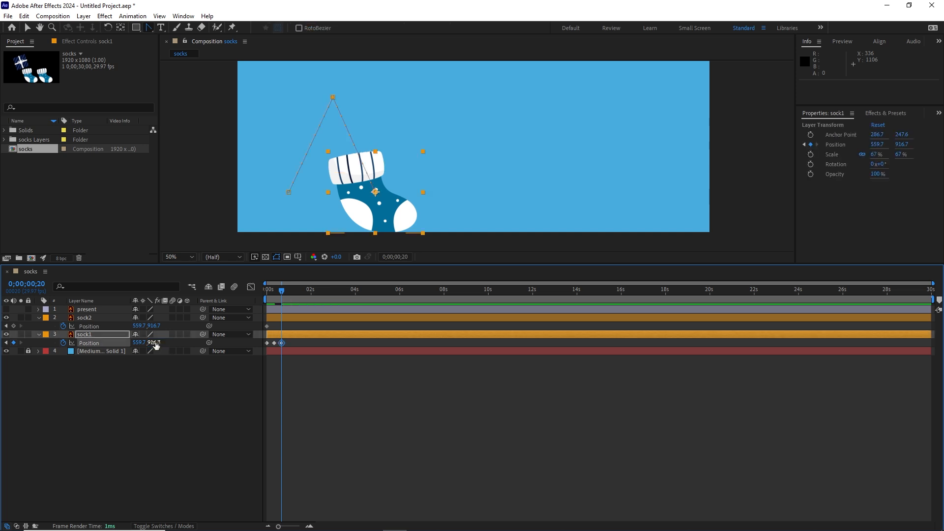
Smooth sock1's motion path into an arc at its 0;00;00;10 keyframe with the Convert Vertex Tool and scrub through the hop.
click(398, 381)
mouse_move(281, 290)
mouse_down()
mouse_move(264, 291)
mouse_move(279, 284)
mouse_up()
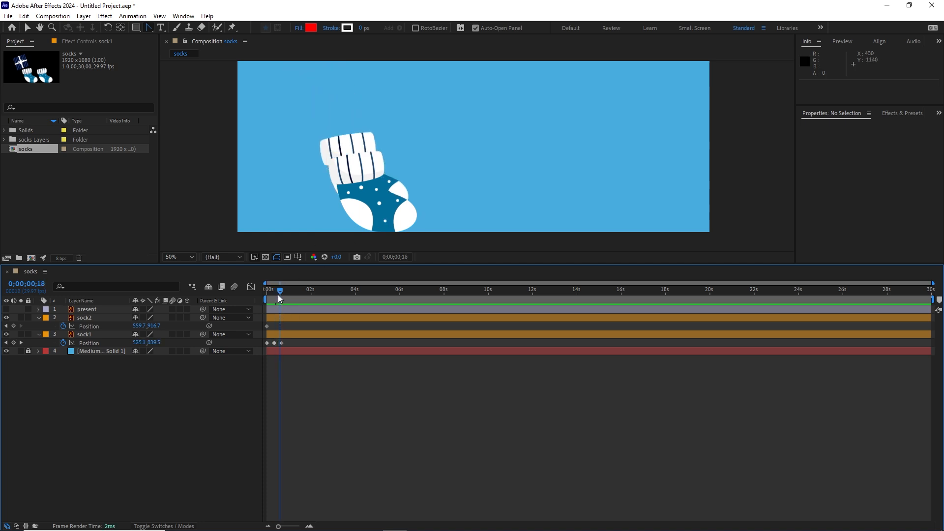
click(274, 299)
click(274, 342)
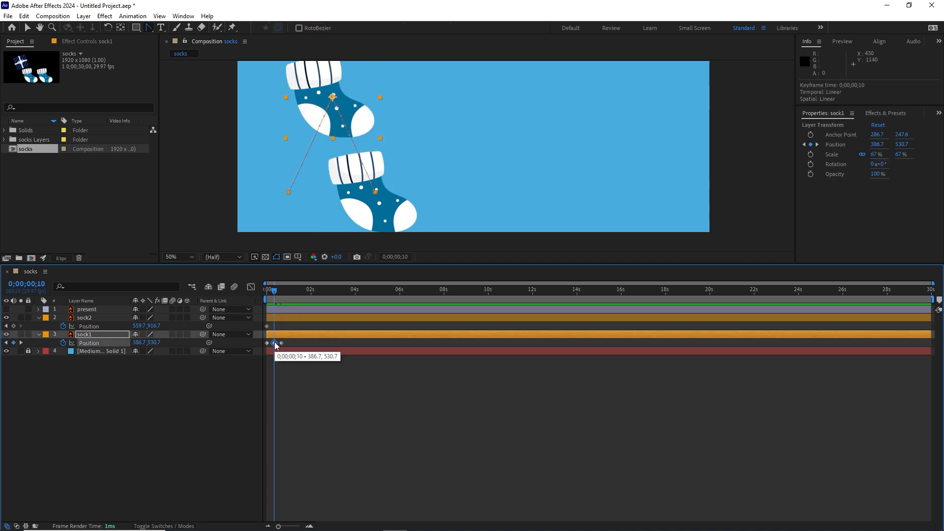
click(152, 29)
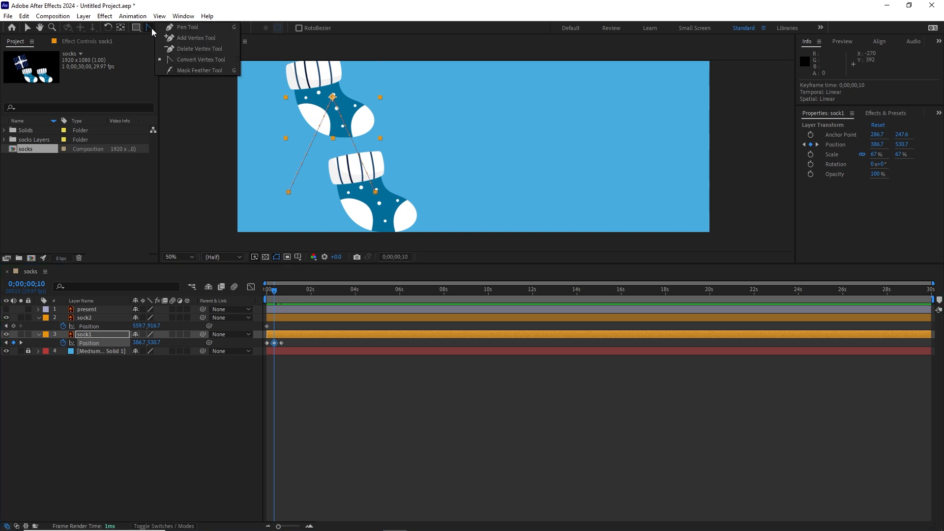
click(192, 60)
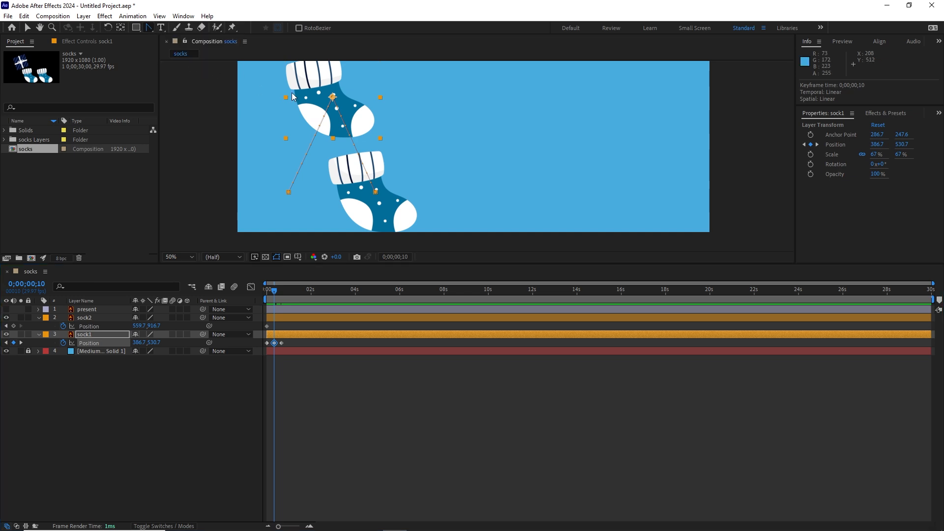
drag(332, 97, 365, 102)
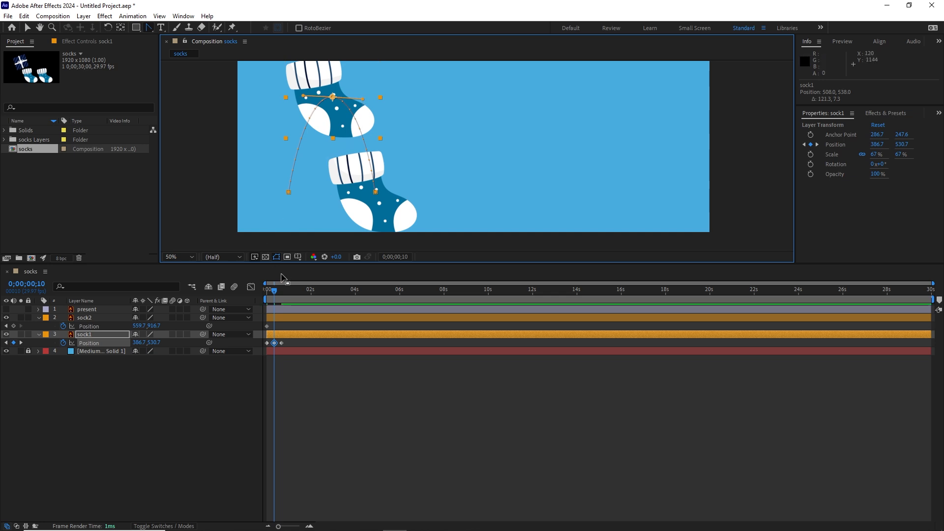
drag(274, 293, 269, 294)
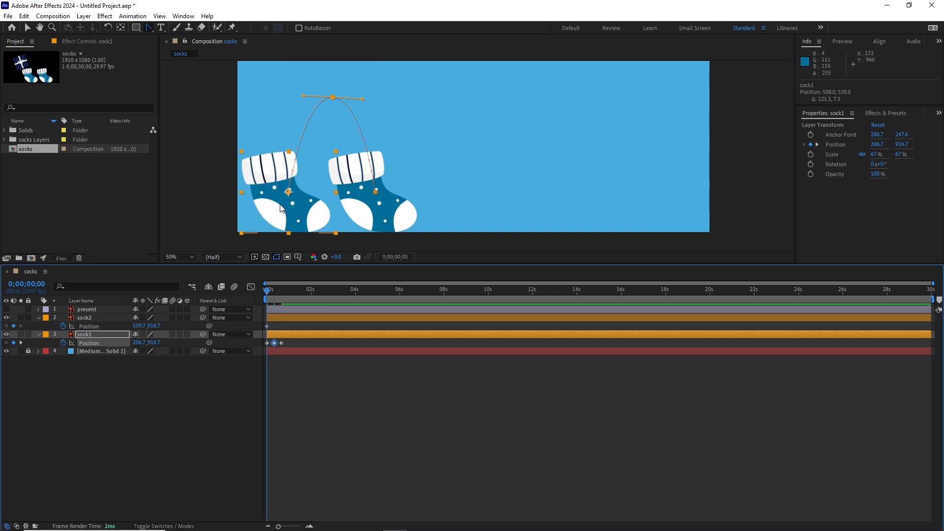
drag(268, 292, 280, 293)
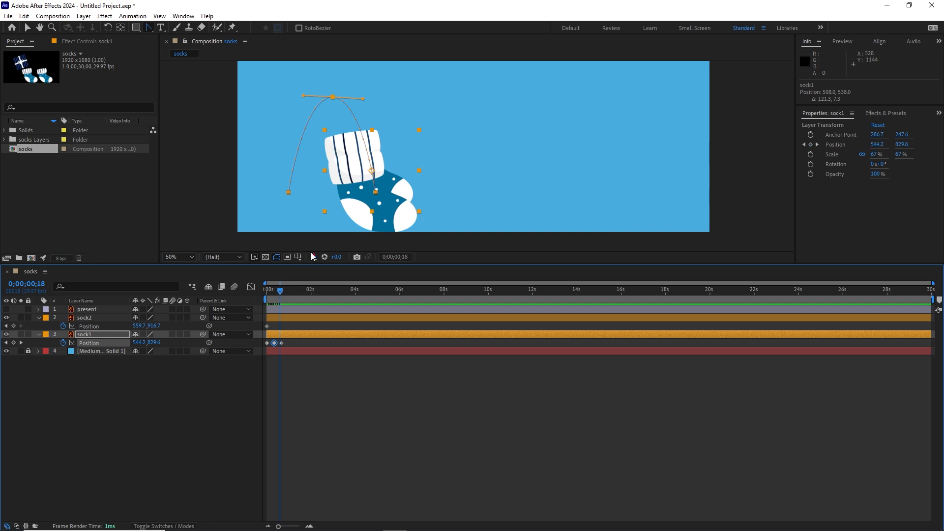
drag(281, 290, 269, 292)
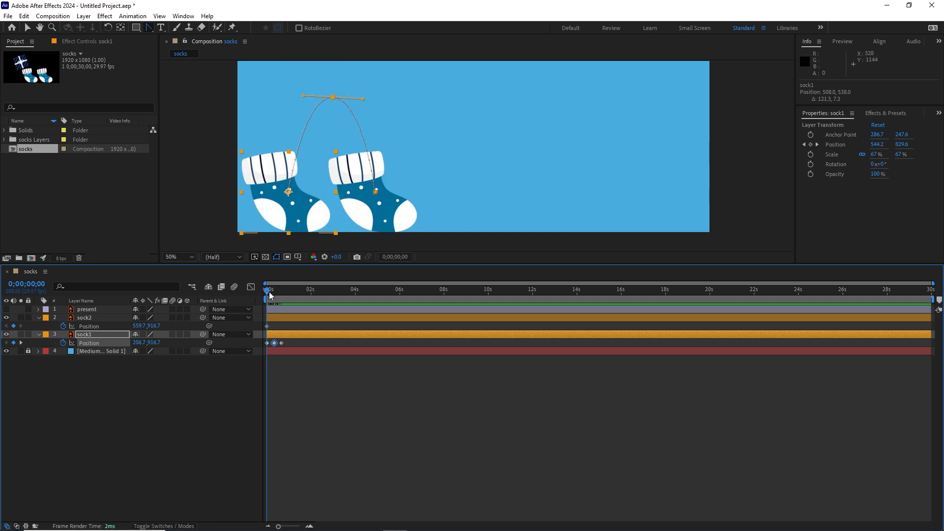
At 0;00;00;20, keyframe sock2 sliding horizontally back toward sock1's starting spot, to an X position of about 308.
click(378, 219)
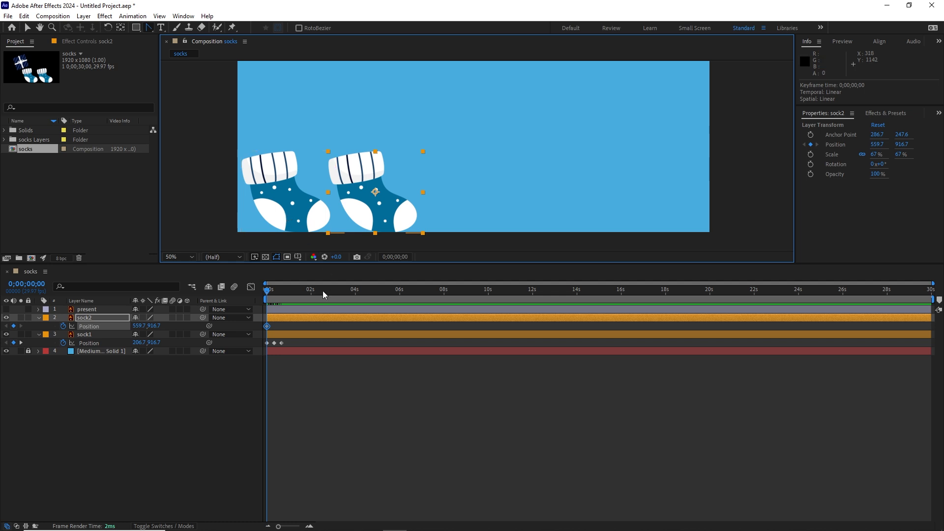
key(shift+Page_Down)
key(shift+Page_Down)
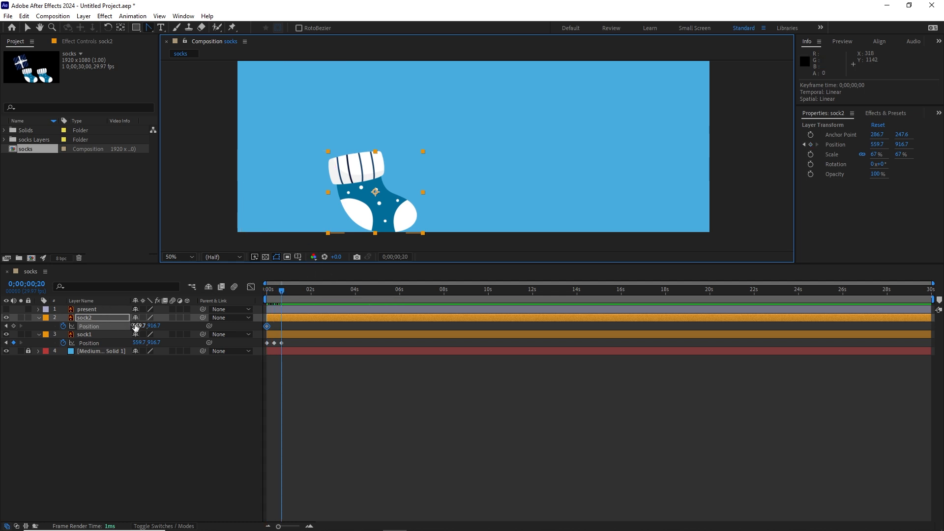
drag(135, 326, 109, 322)
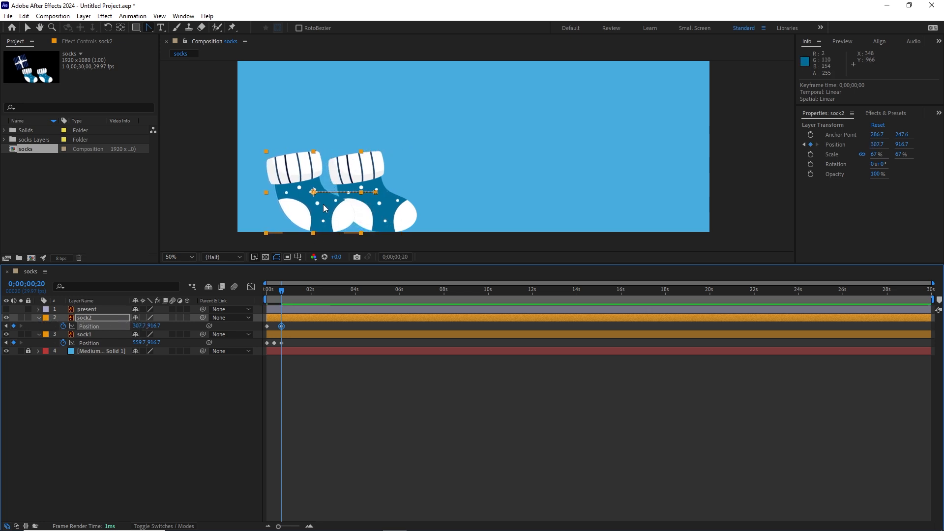
At 0;00;00;20, set sock2's X Position to 206.7 so it lands on sock1's starting spot, and play back the exchange from the start.
drag(282, 290, 266, 292)
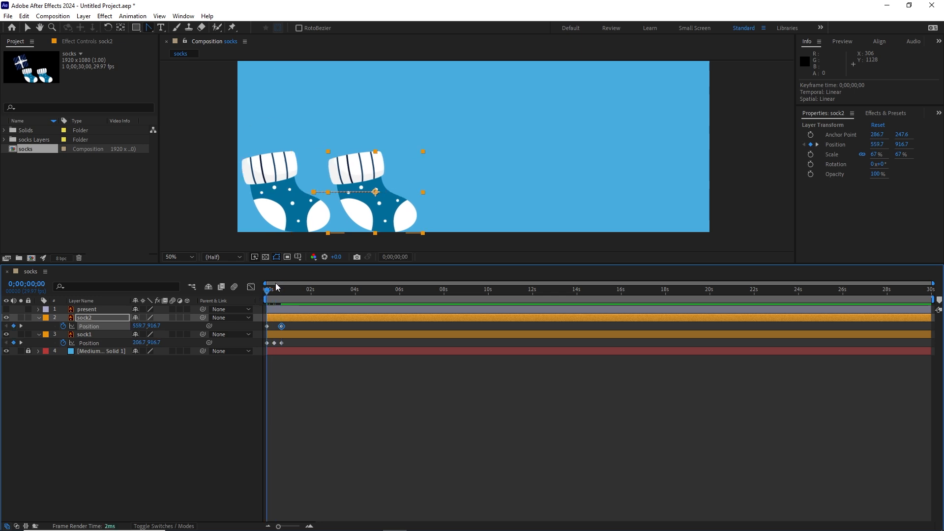
click(292, 210)
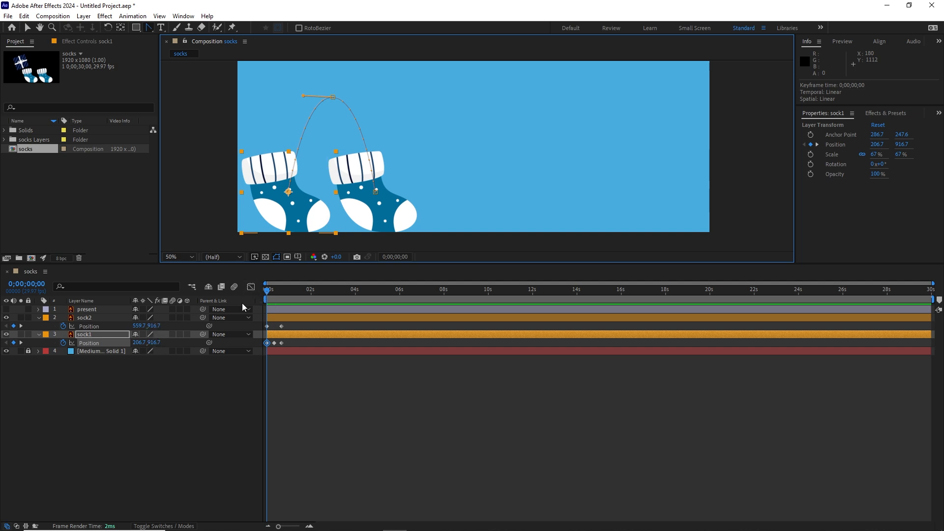
drag(266, 289, 282, 290)
click(308, 227)
click(136, 326)
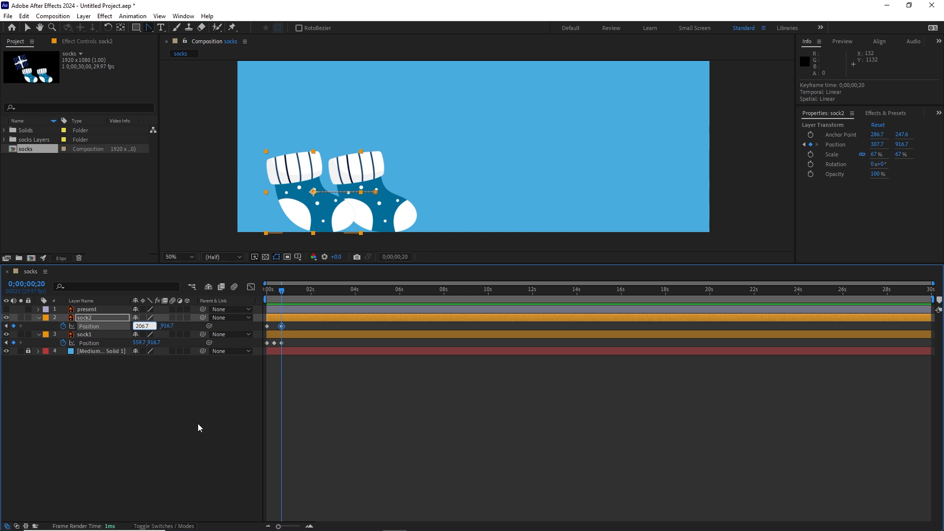
click(317, 412)
drag(282, 293, 261, 291)
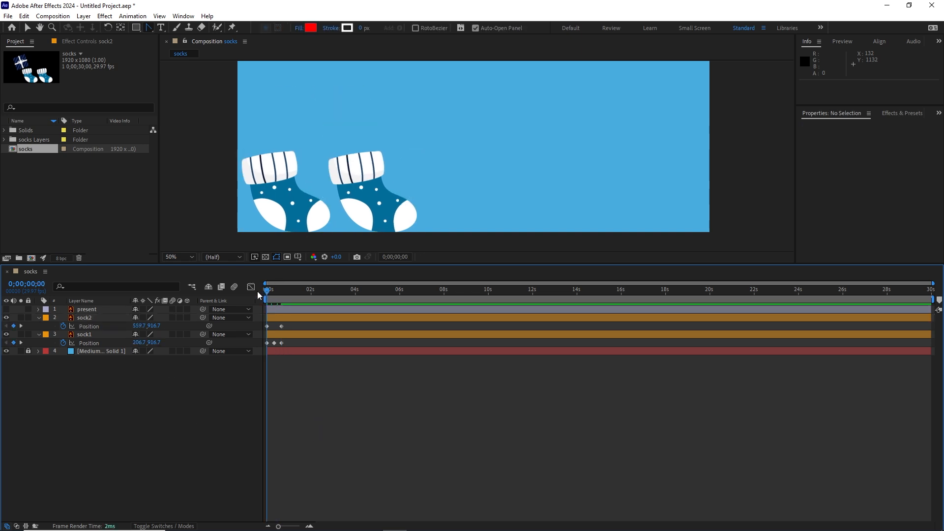
key(space)
key(space)
At 0;00;01;00, keyframe sock2 raised midway between the two socks' spots, at about 398.7, 554.7.
drag(288, 290, 282, 290)
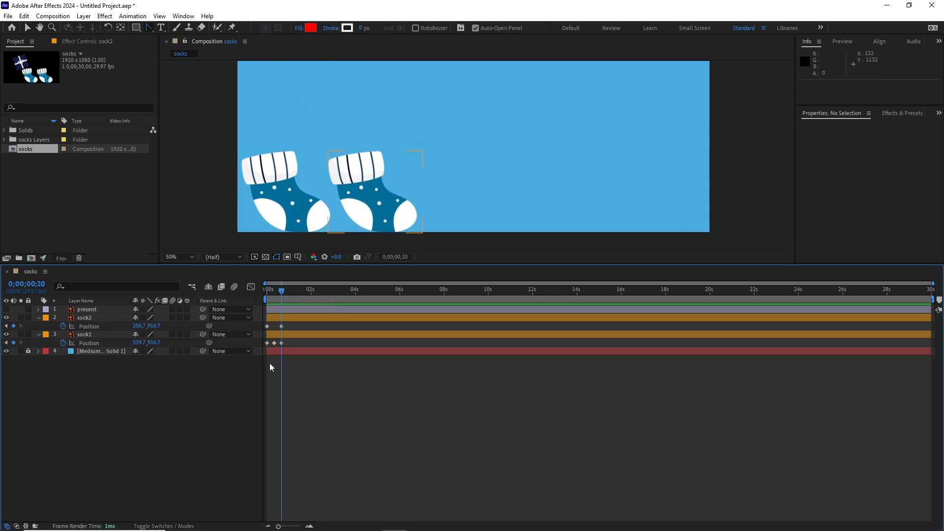
click(294, 215)
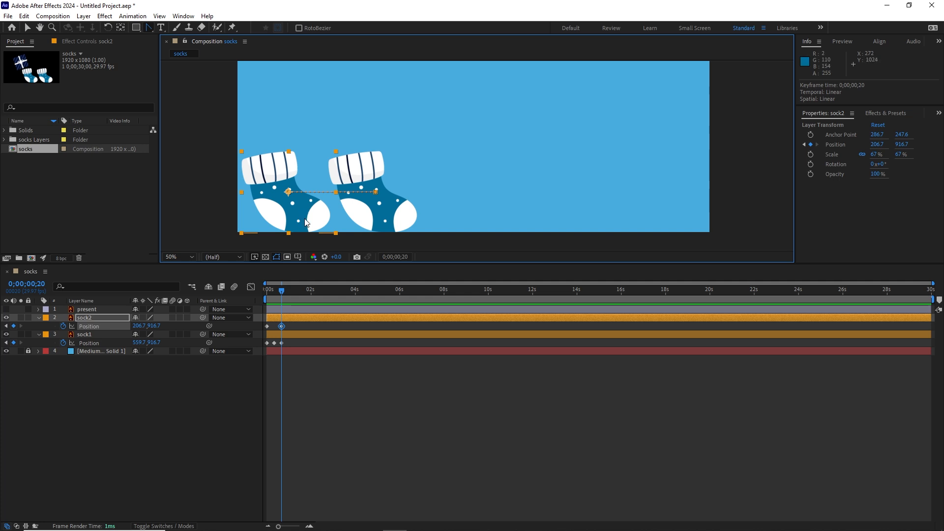
key(shift+Page_Down)
drag(298, 220, 345, 139)
mouse_move(289, 299)
mouse_down()
mouse_move(268, 296)
mouse_move(290, 292)
mouse_up()
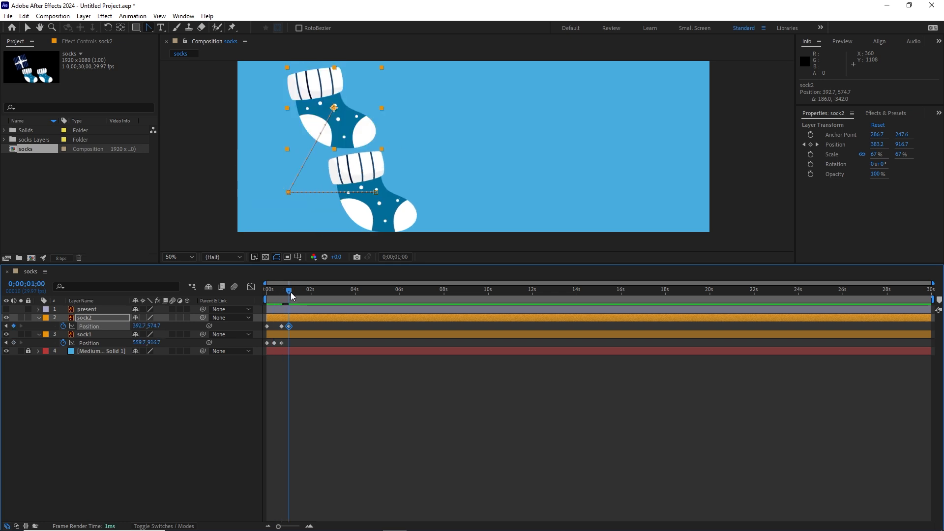
key(Up)
key(Up)
key(Up)
key(Up)
key(Up)
key(Up)
key(Up)
key(Up)
key(Up)
key(Up)
key(Up)
key(Up)
key(Up)
key(Up)
key(Up)
key(Up)
key(Up)
key(Up)
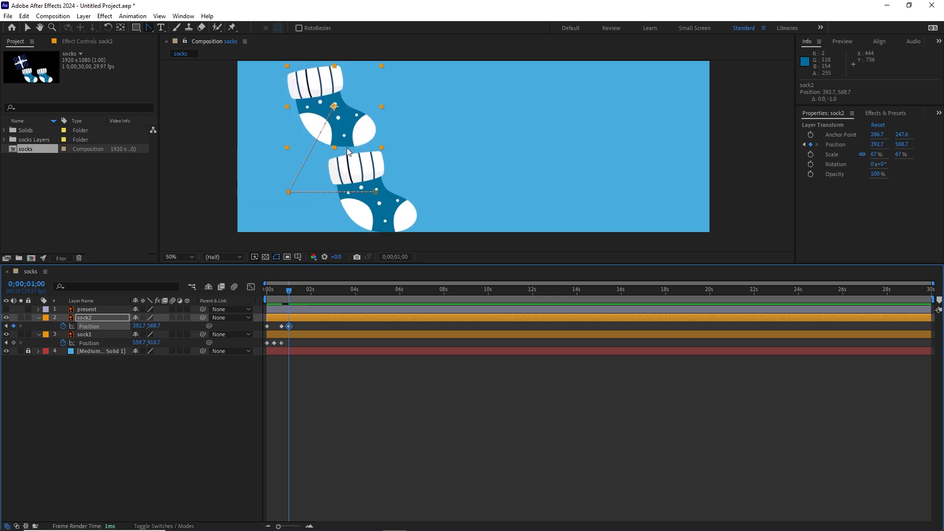
key(Right)
key(Right)
key(Right)
key(Right)
key(Right)
key(Right)
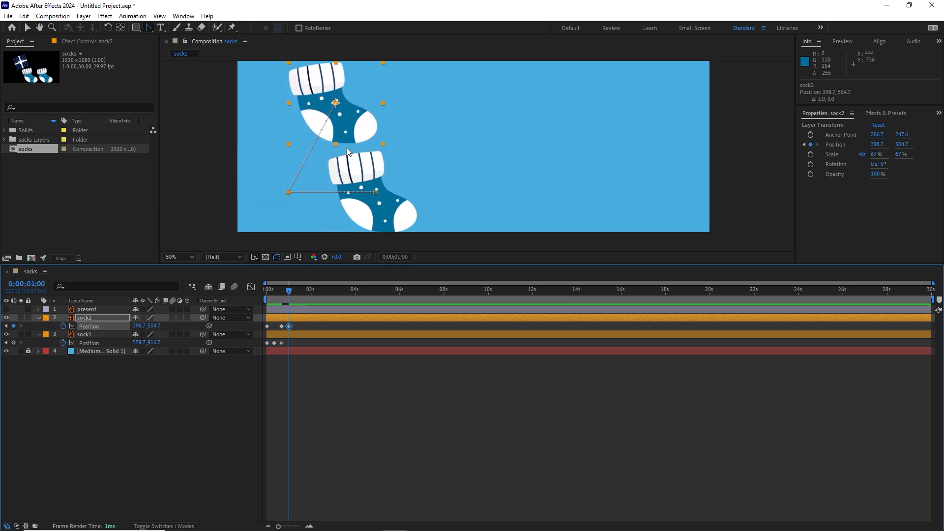
Copy sock2's first Position keyframe and paste it at 0;00;01;10 to bring sock2 back to its starting spot.
key(shift+Page_Down)
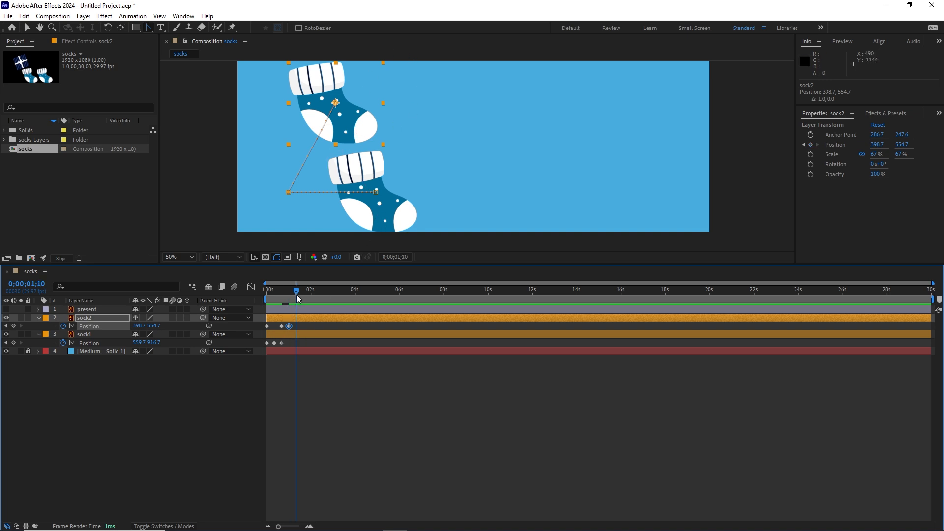
drag(298, 291, 266, 290)
click(267, 327)
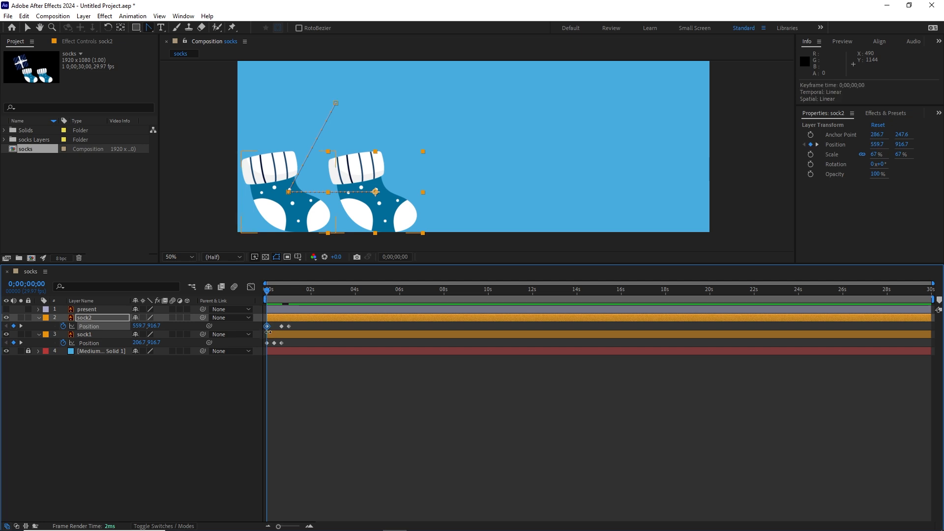
key(ctrl+c)
click(6, 318)
click(6, 318)
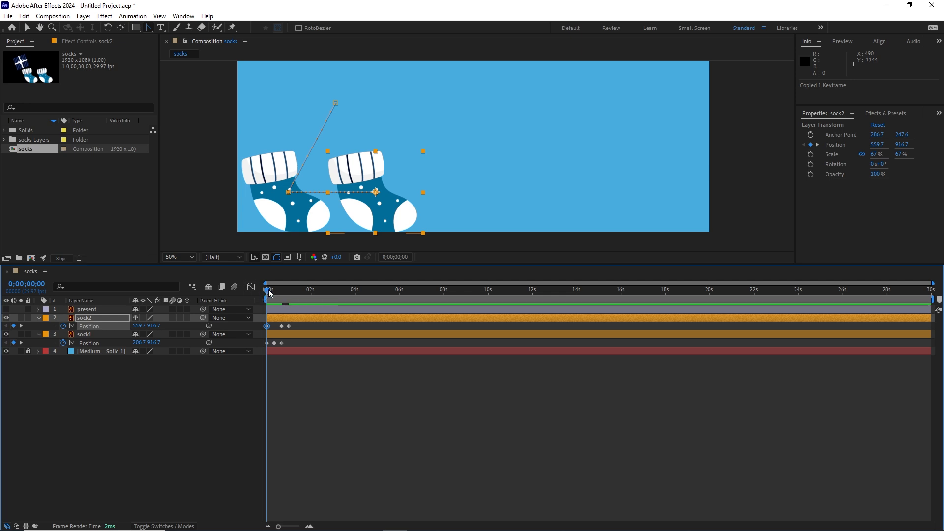
drag(267, 290, 295, 293)
key(shift+Page_Down)
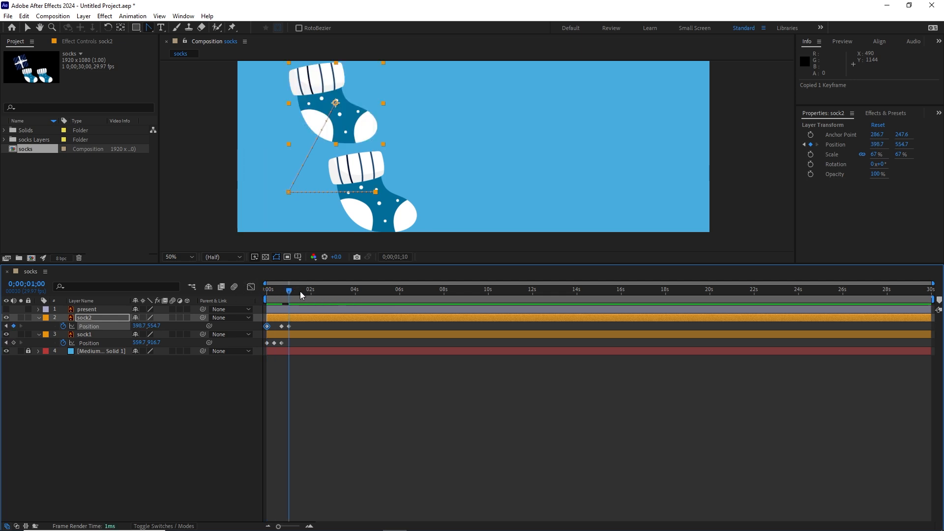
key(ctrl+v)
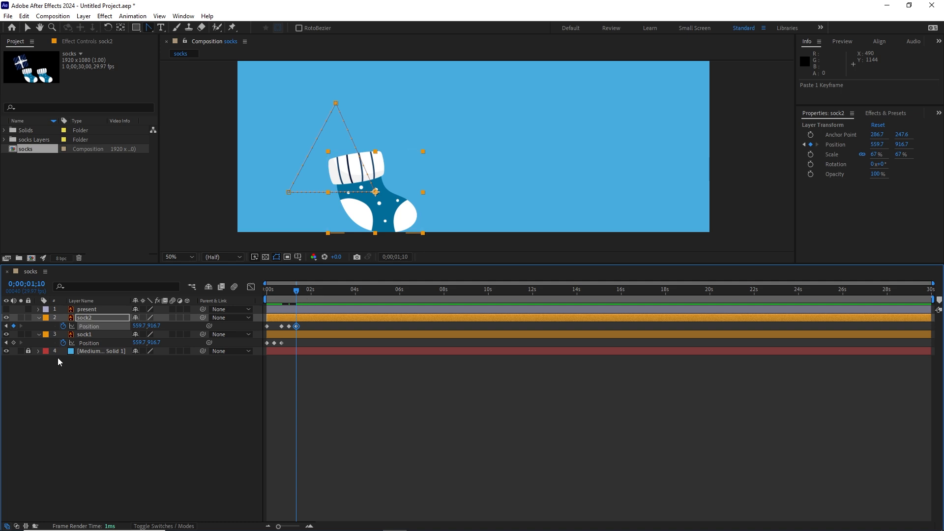
Hide sock1 temporarily, scrub back to the start to check sock2's movement alone, and show sock1 again.
click(6, 351)
click(307, 366)
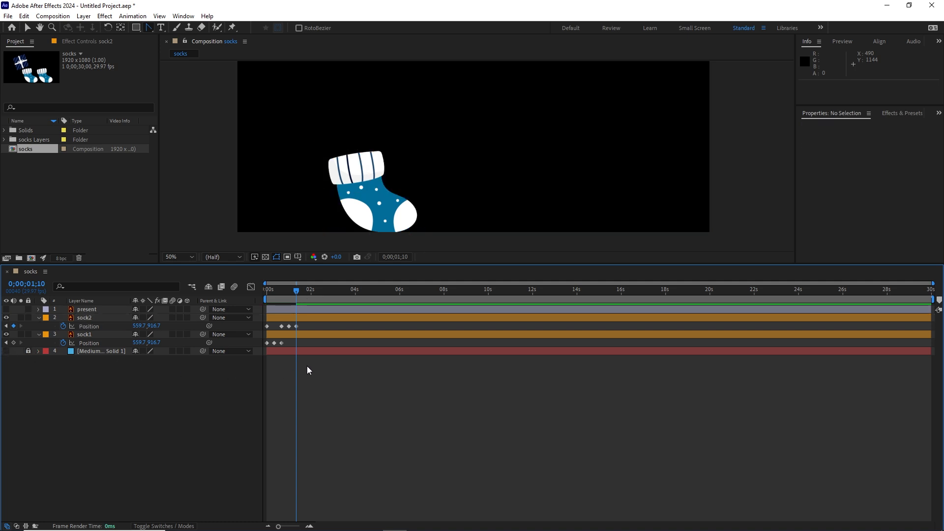
click(6, 351)
click(6, 334)
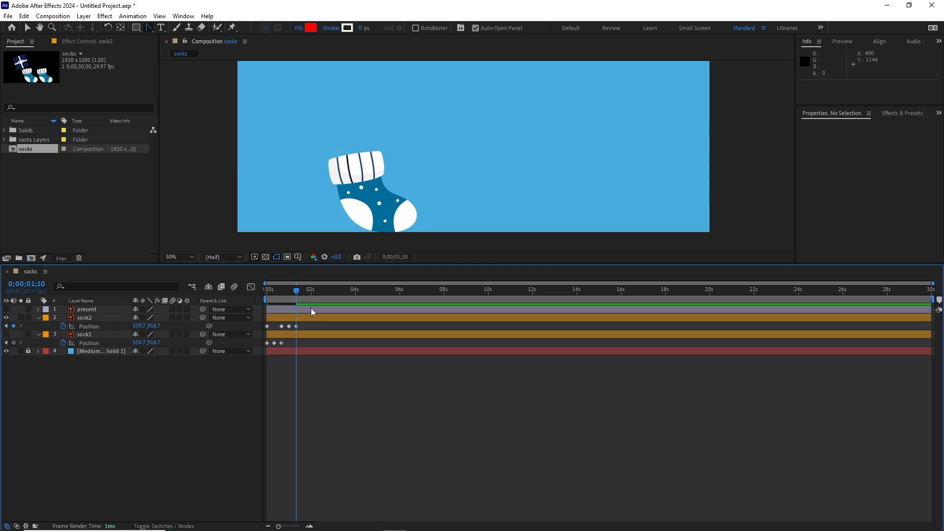
drag(296, 291, 261, 288)
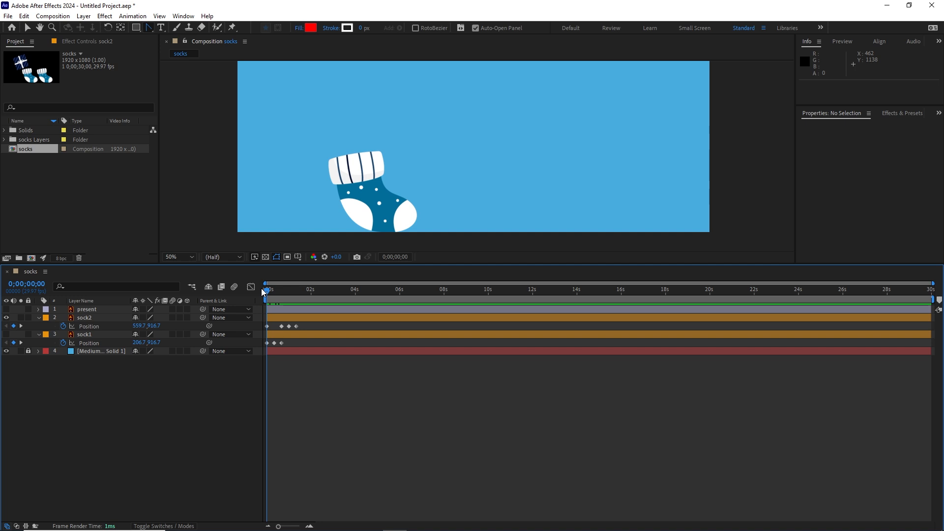
click(7, 334)
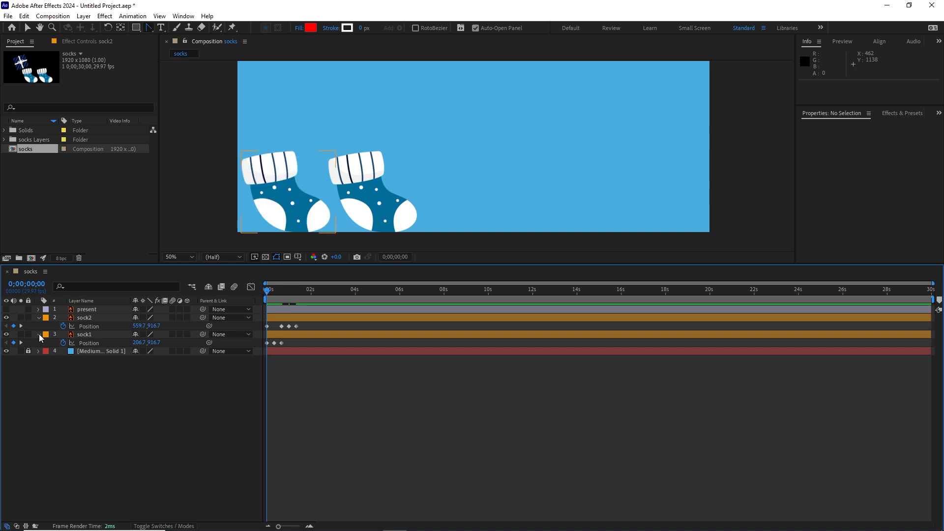
Scrub through sock1's hop, copy its first Position keyframe and paste it at 0;00;01;10 so it slides back to its starting spot.
click(271, 293)
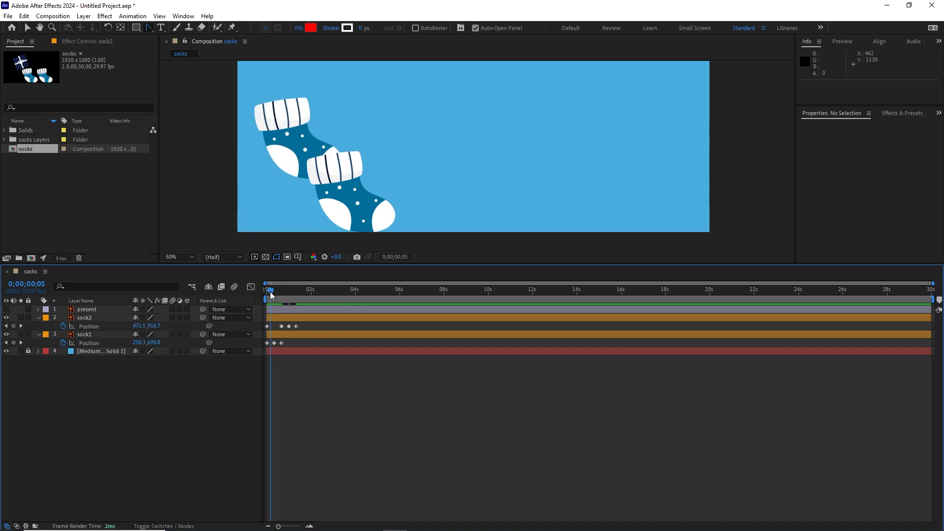
drag(271, 294, 272, 291)
click(323, 123)
click(274, 293)
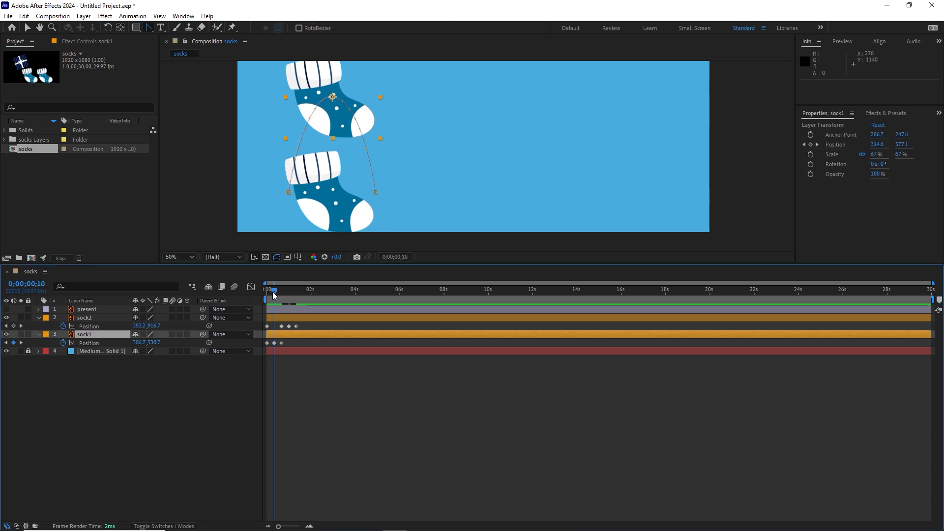
drag(276, 288, 281, 290)
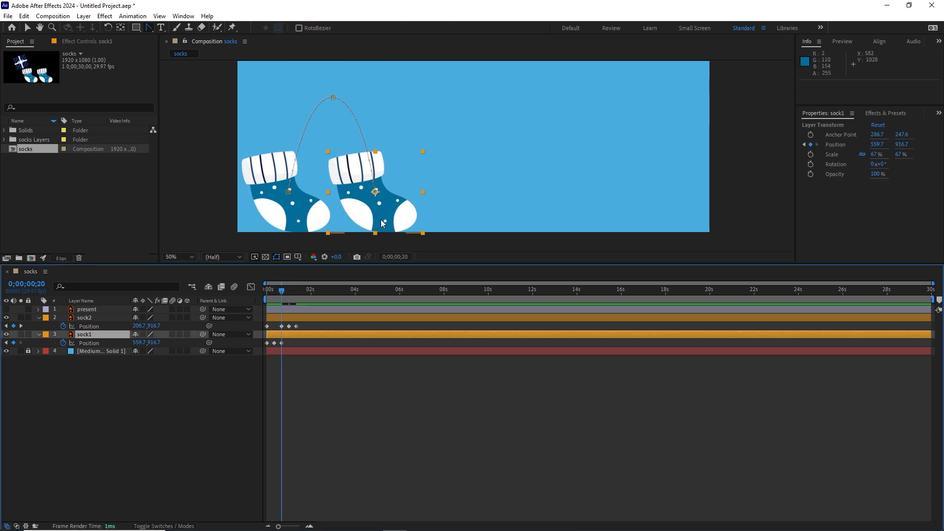
key(k)
key(k)
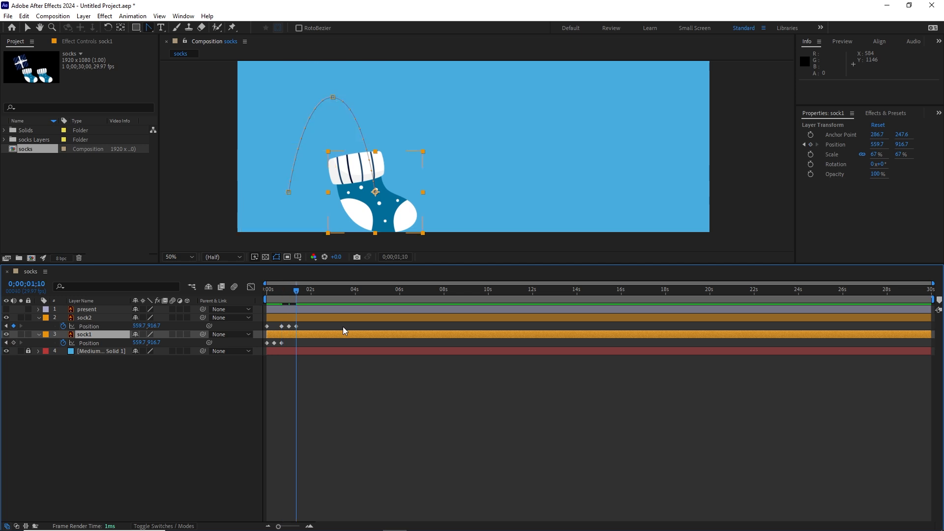
click(267, 343)
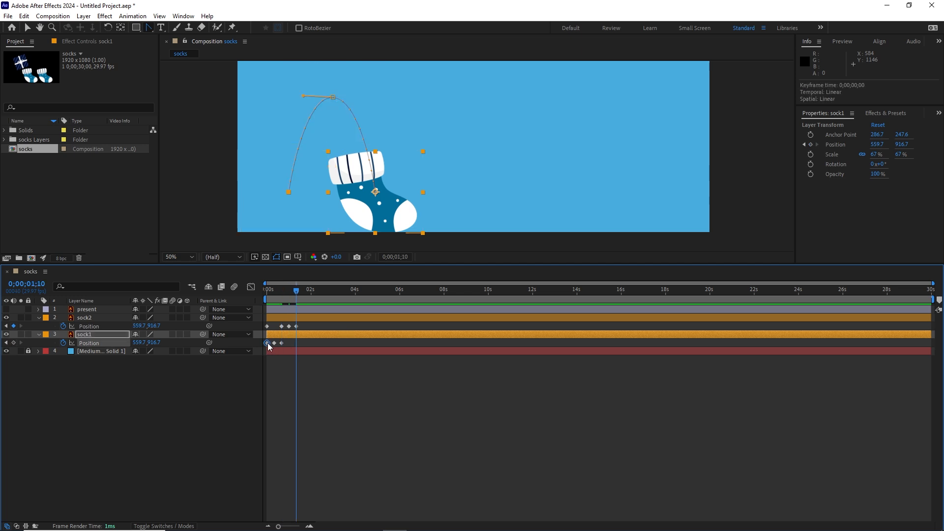
key(ctrl+c)
key(ctrl+v)
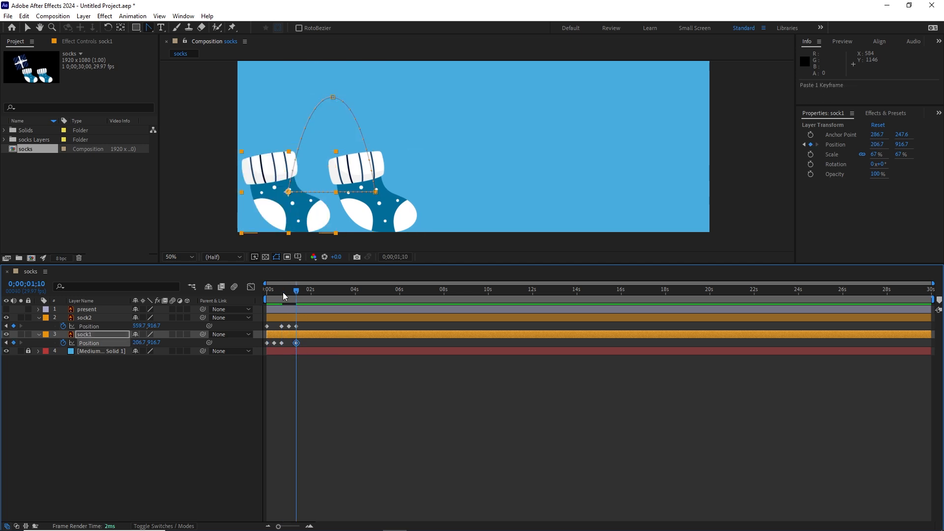
Play back the complete exchange of both socks from the start of the timeline.
click(267, 342)
drag(297, 290, 260, 294)
key(space)
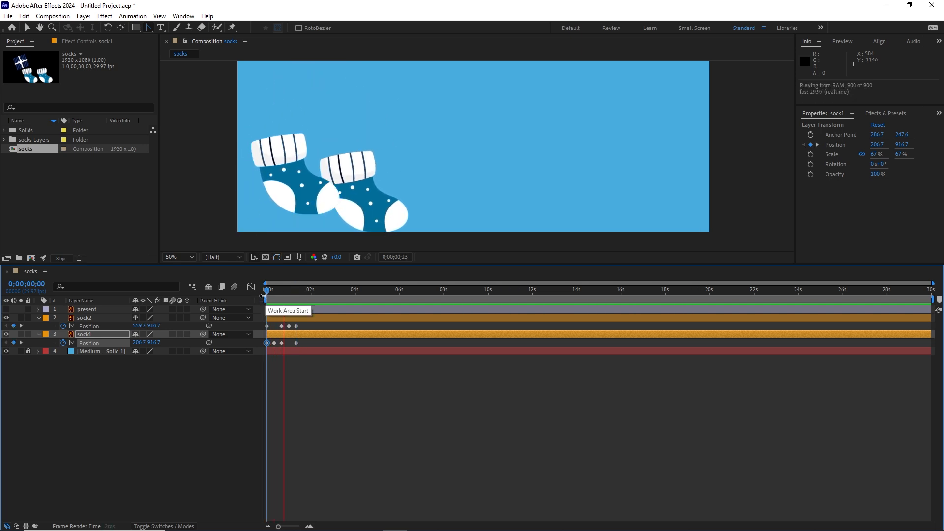
mouse_move(295, 297)
mouse_down()
mouse_move(258, 297)
mouse_move(297, 295)
mouse_up()
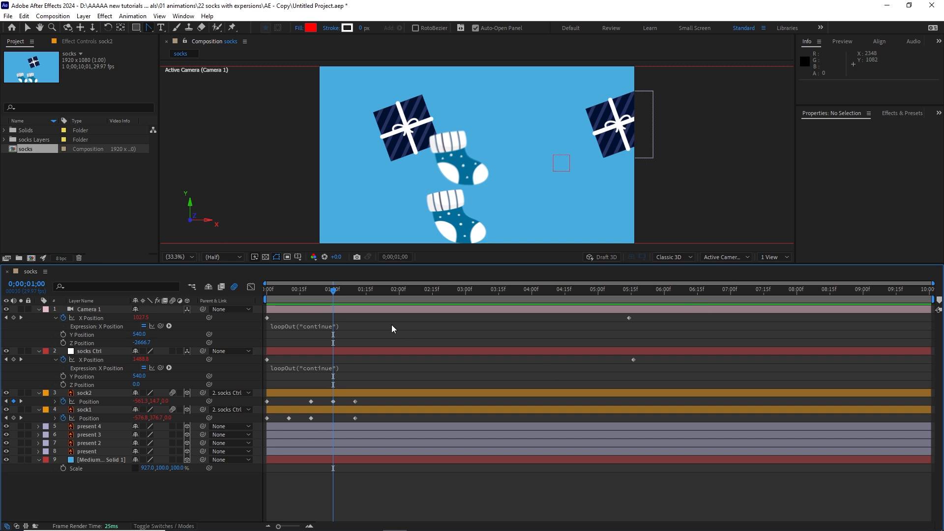
In the finished copy of the project, curve sock2's motion path into an arc at its 0;00;01;00 keyframe with the Convert Vertex Tool.
drag(331, 291, 290, 295)
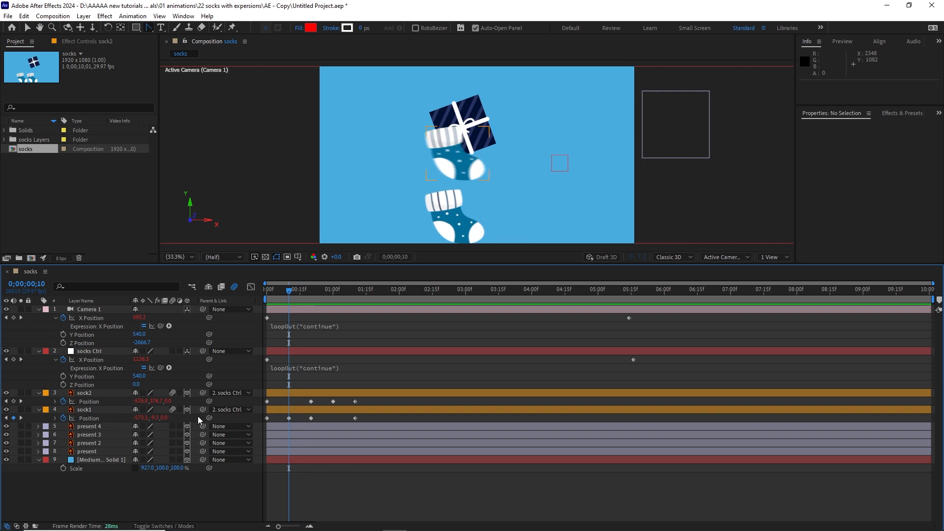
click(289, 418)
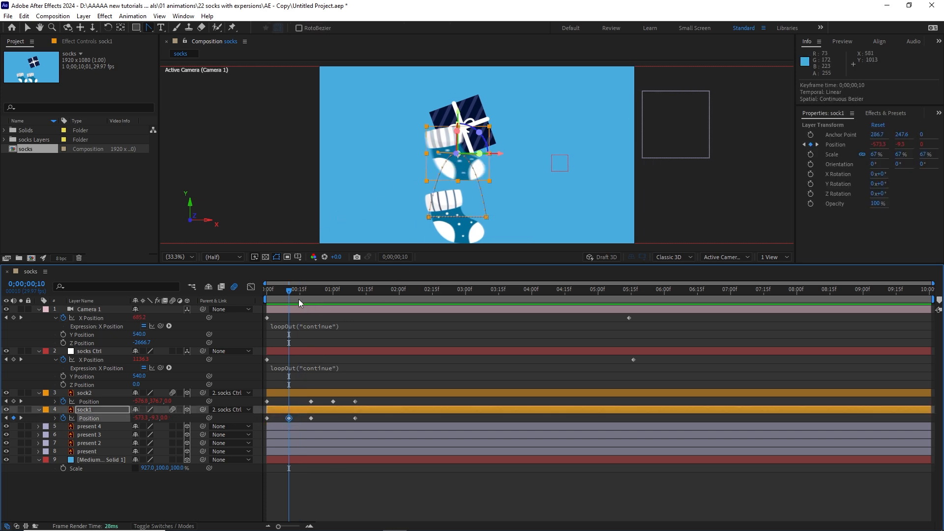
drag(288, 290, 332, 291)
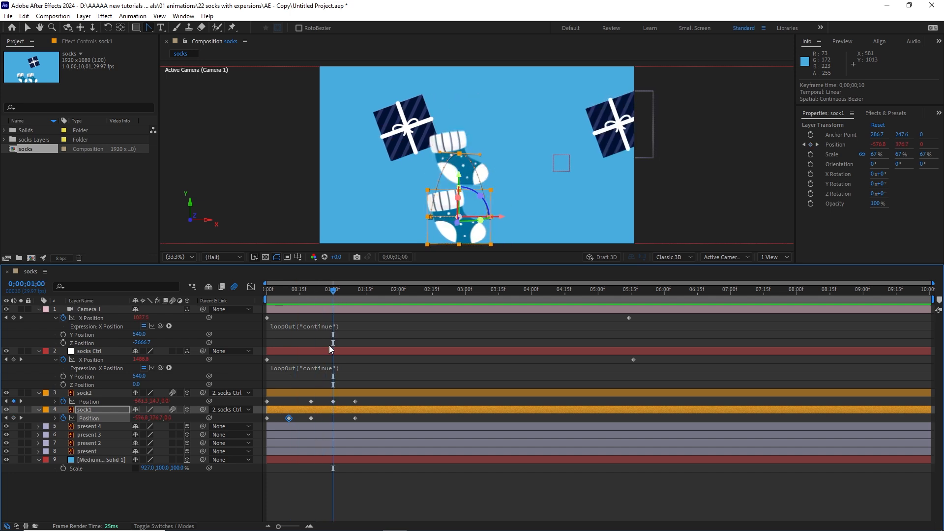
click(333, 401)
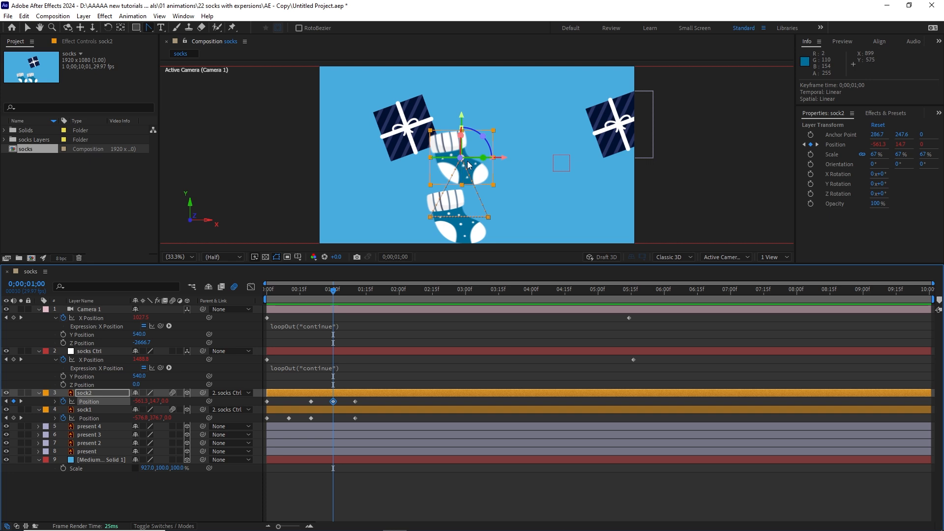
click(151, 31)
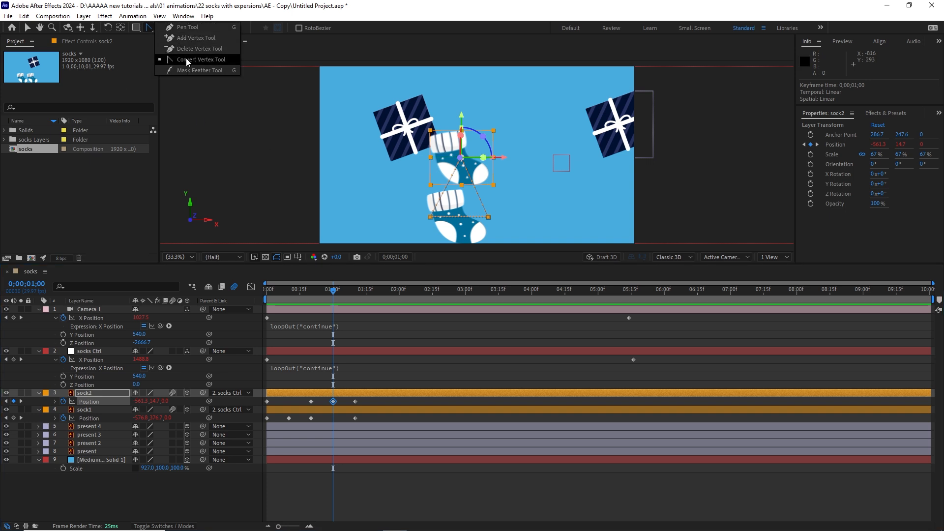
click(205, 59)
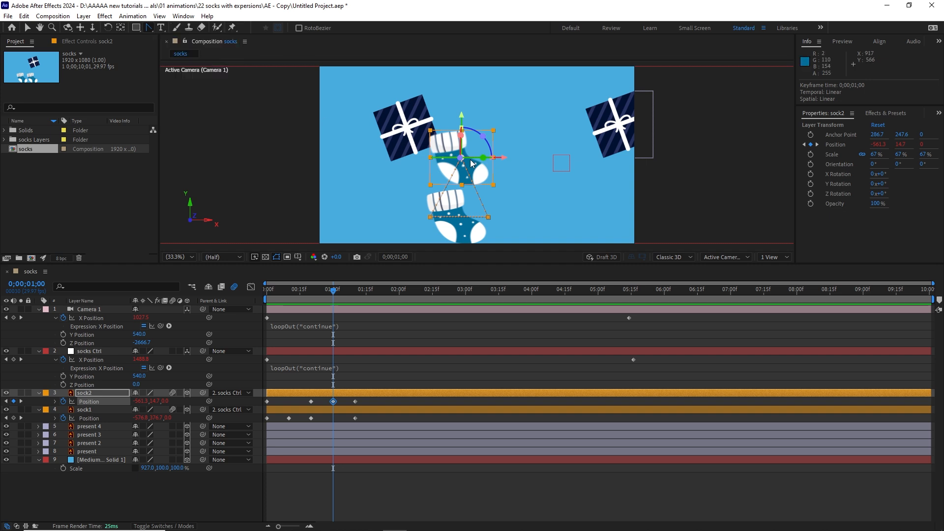
drag(461, 162, 483, 159)
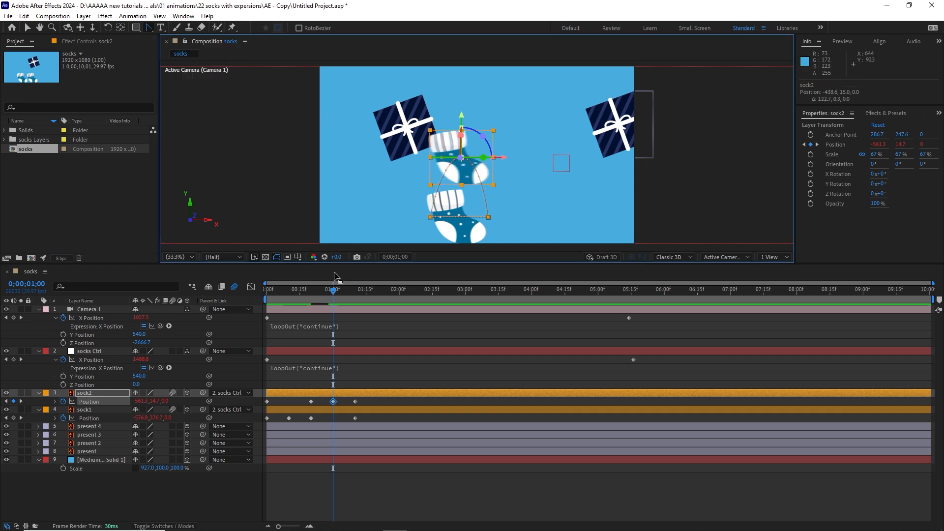
drag(334, 294, 354, 298)
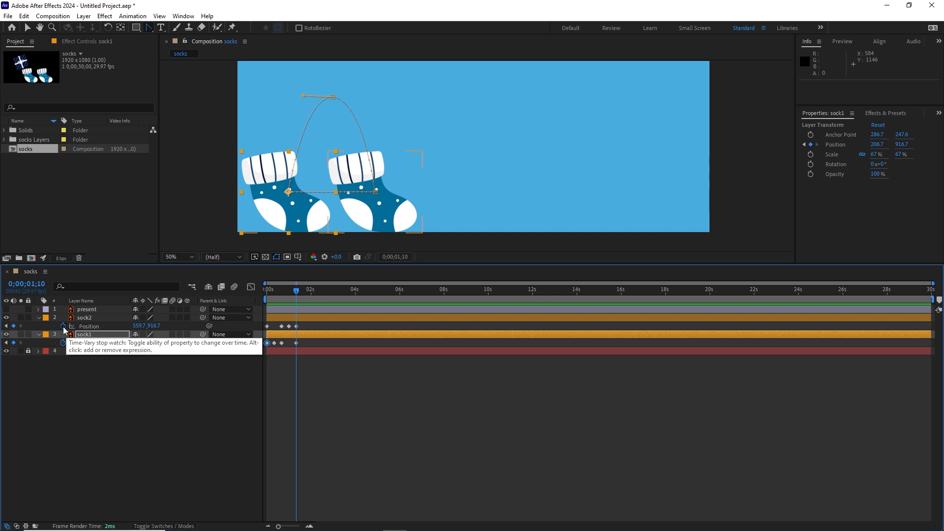
Enable an expression on sock2's Position, enlarge the expression text and add four blank lines below it.
alt+click(63, 326)
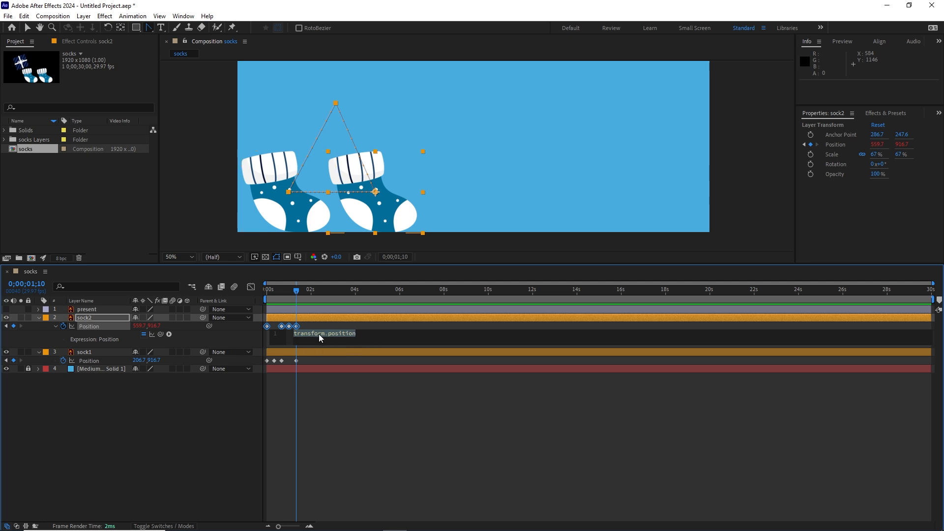
scroll(329, 333, up, 5)
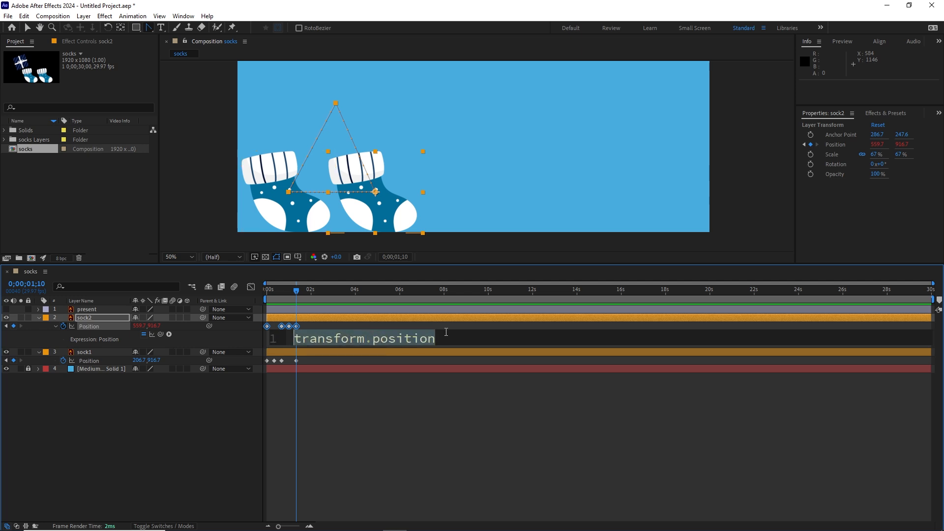
click(445, 338)
key(Return)
key(Return)
key(Return)
key(Return)
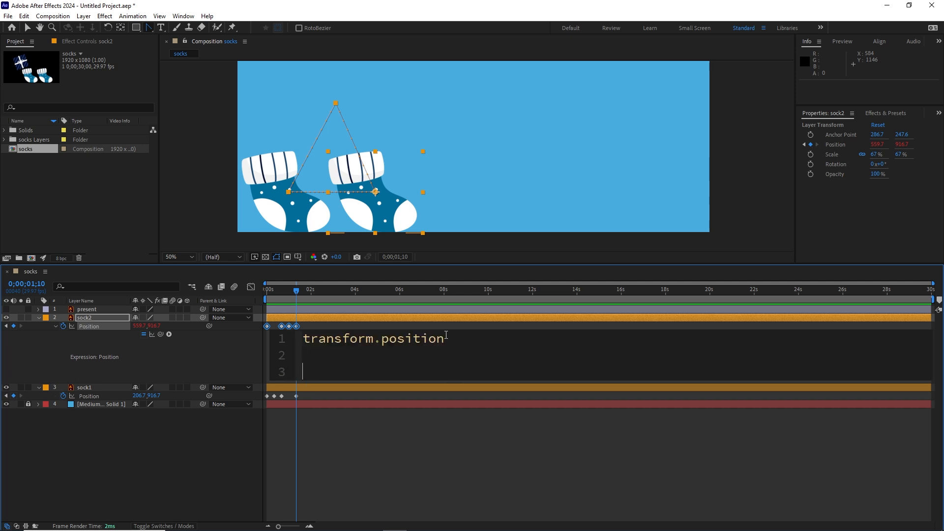
Replace the default expression on sock2's Position with loopOut("cycle").
drag(444, 338, 304, 339)
text(l)
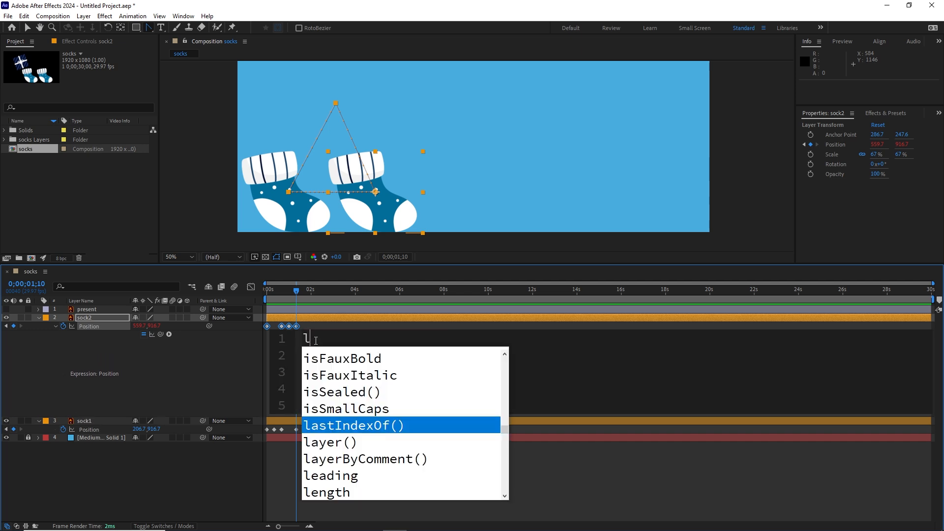
text(oop)
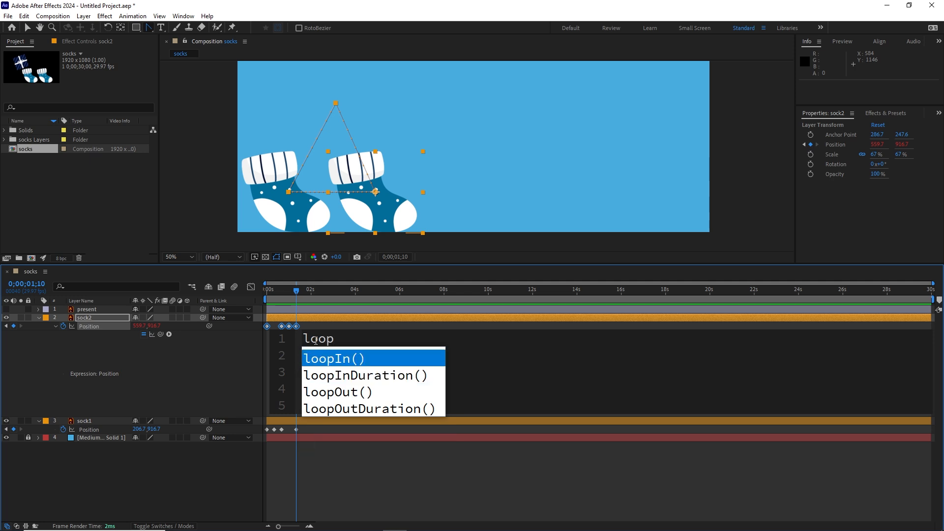
text(Out)
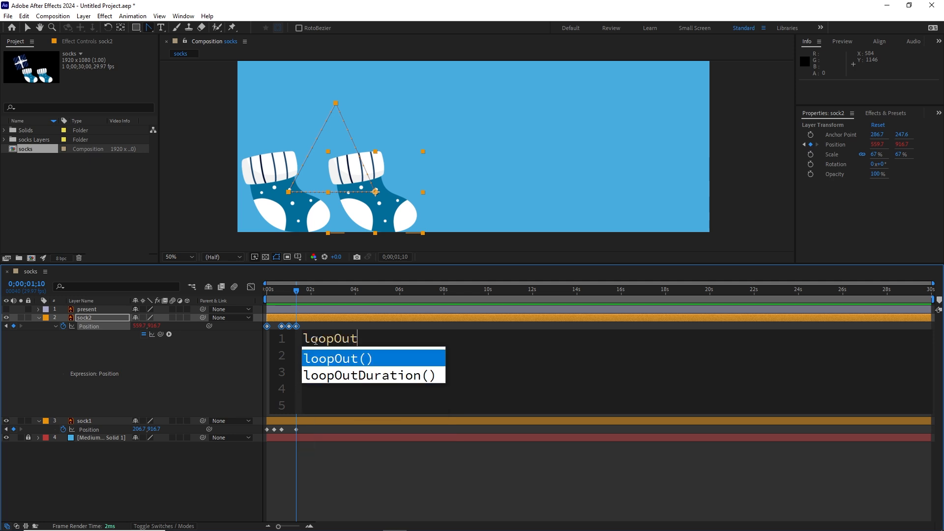
text())
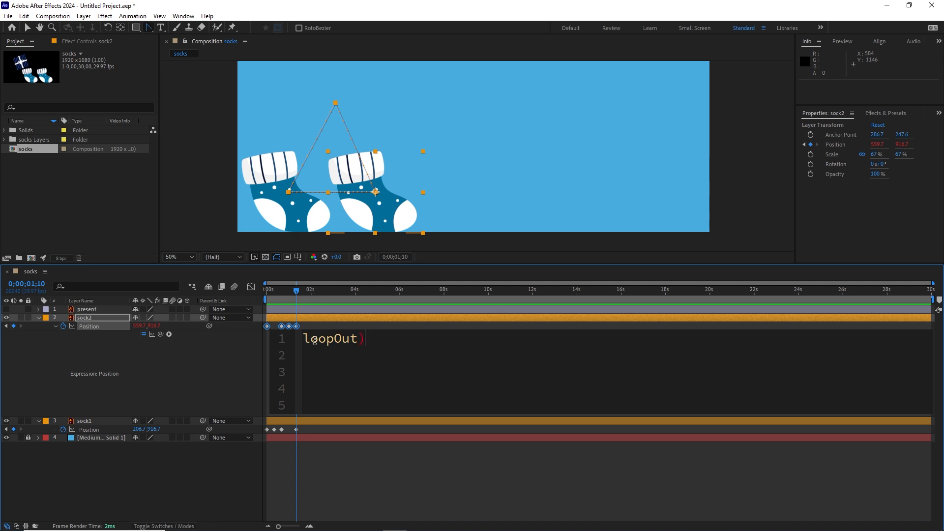
text(9)
key(BackSpace)
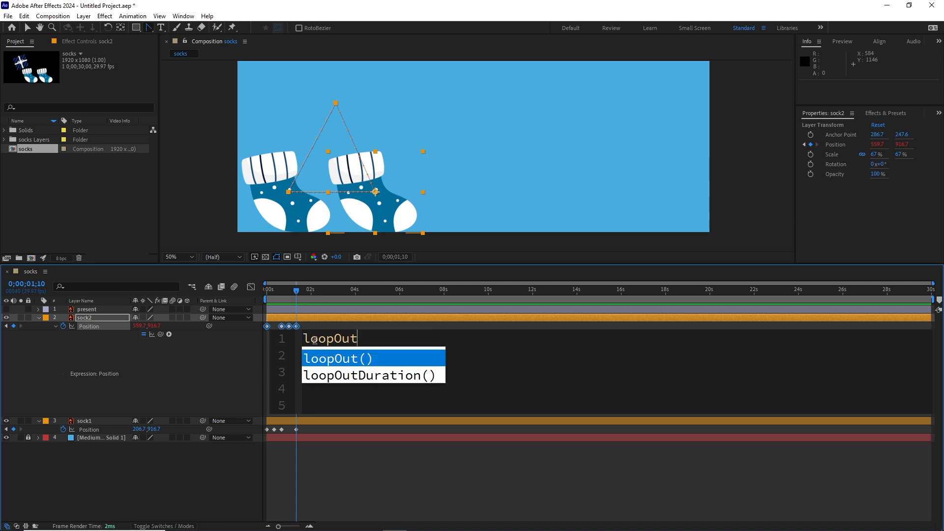
key(Return)
text(")
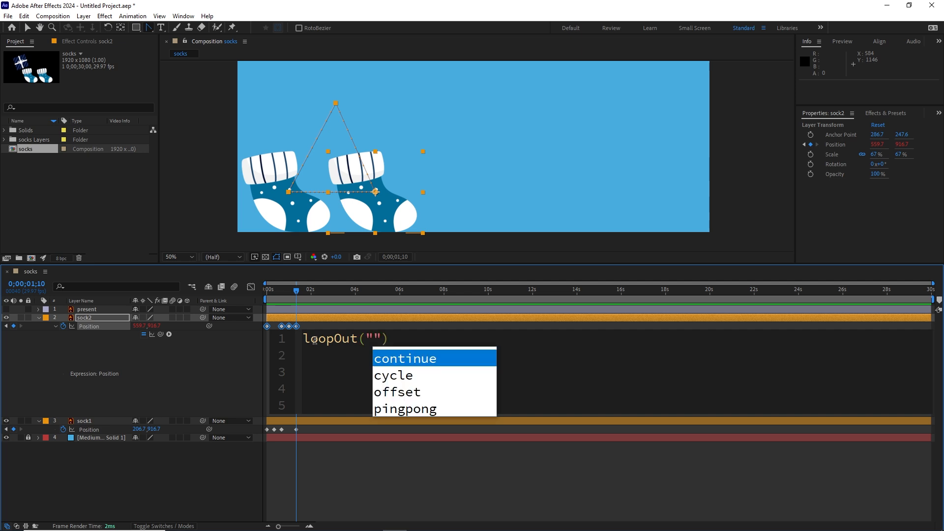
key(Down)
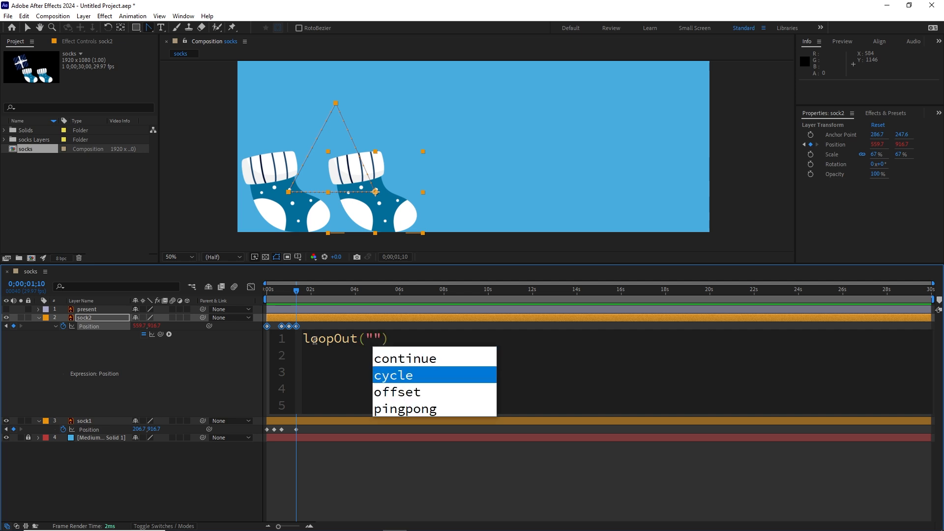
key(Return)
click(425, 358)
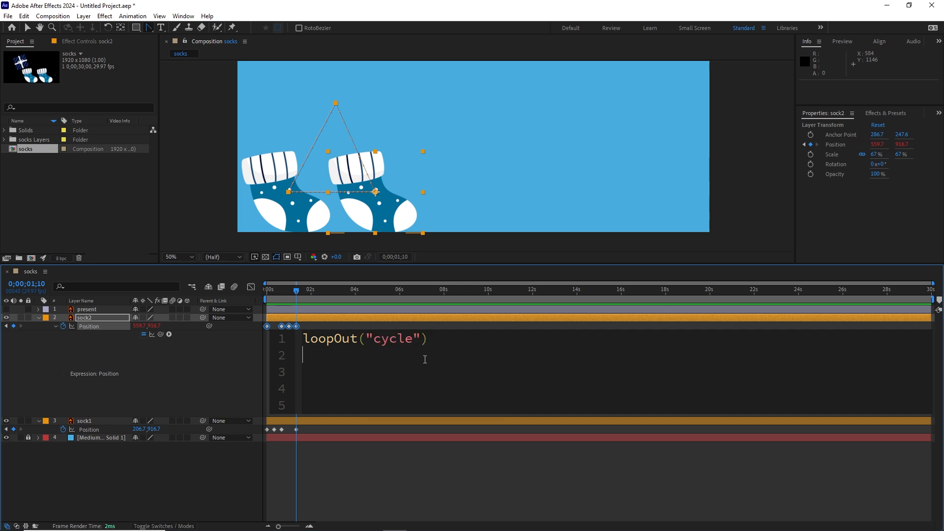
Rewrite sock2's Position expression as loopOut("cycle") using the code suggestions and apply it.
drag(437, 337, 303, 339)
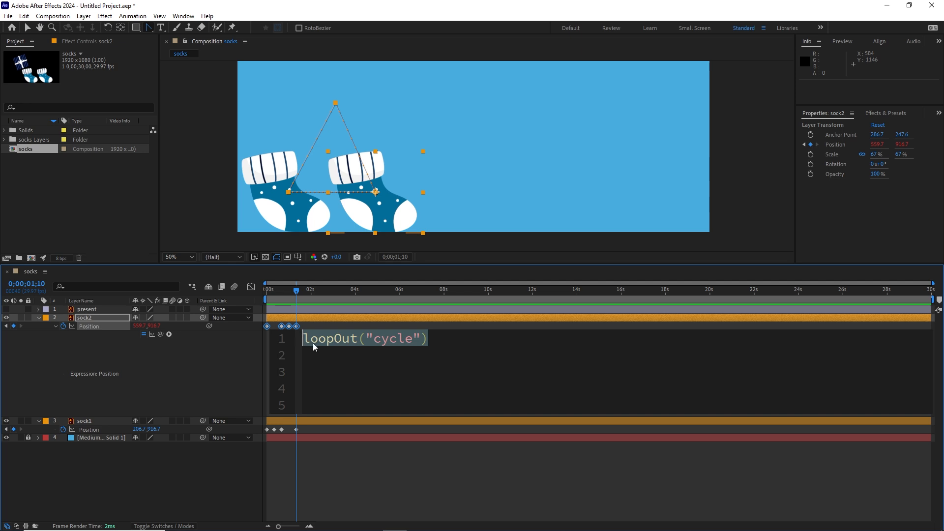
text(lop)
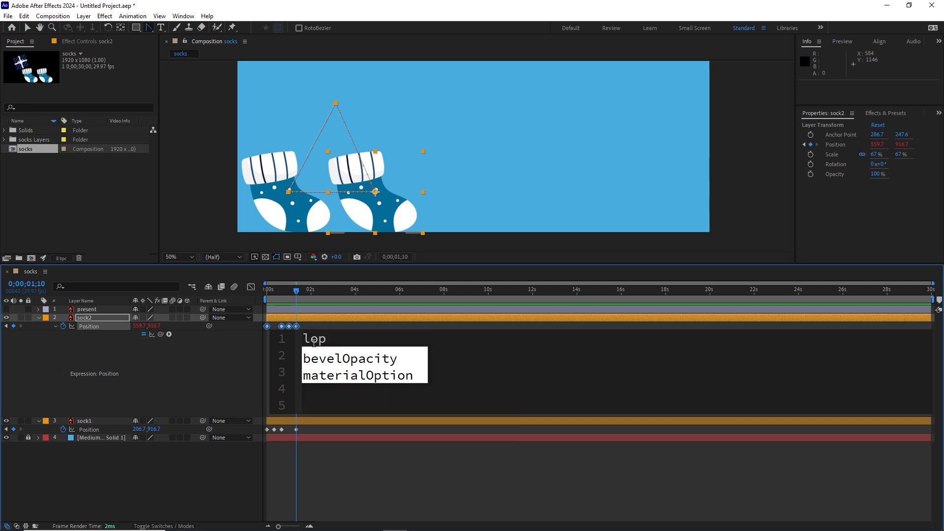
key(BackSpace)
text(op)
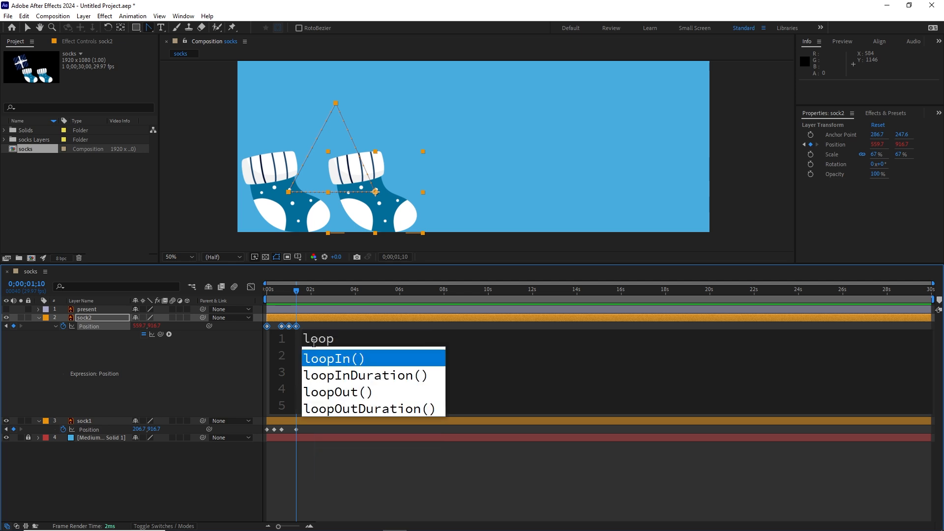
key(Down)
key(Down)
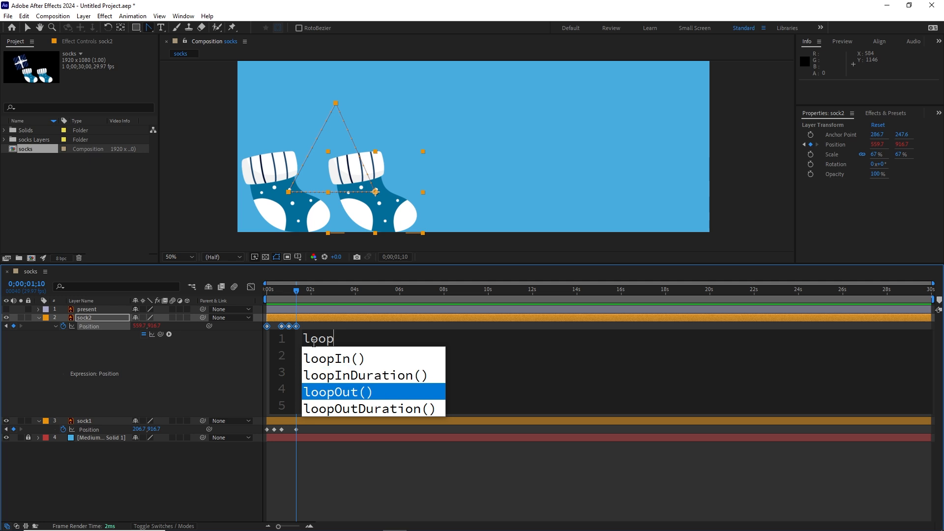
key(Return)
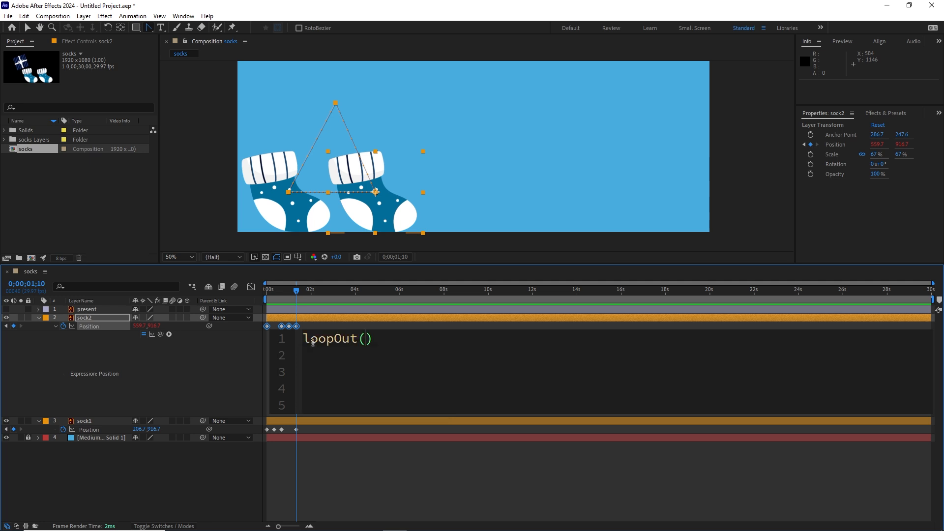
text(")
key(Down)
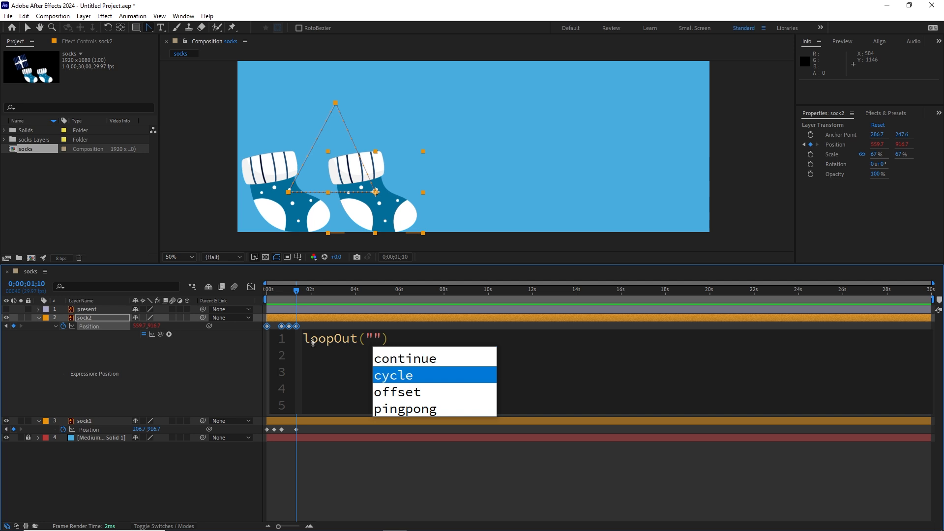
key(Return)
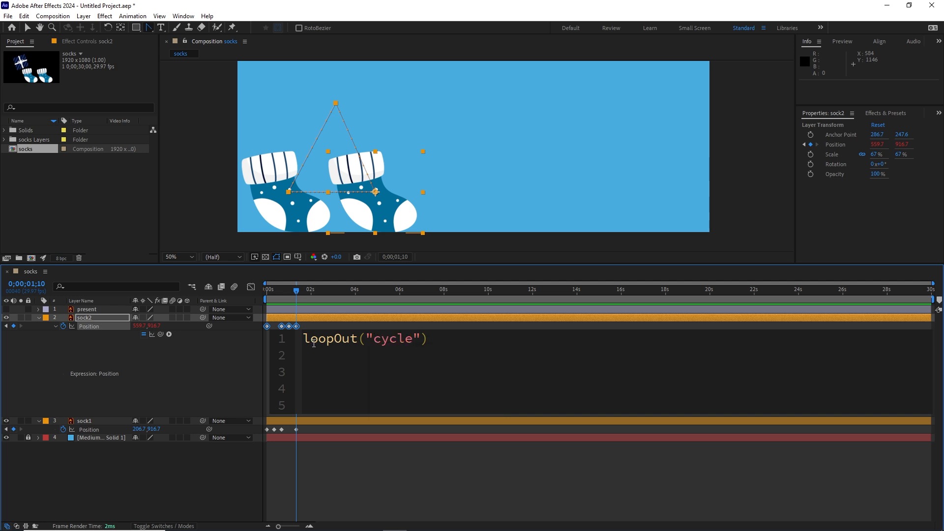
click(389, 323)
Check sock2's movement just past its last Position keyframe, then return to the first keyframe at 0;00;00;00.
mouse_move(302, 290)
mouse_down()
mouse_move(267, 297)
mouse_move(297, 290)
mouse_up()
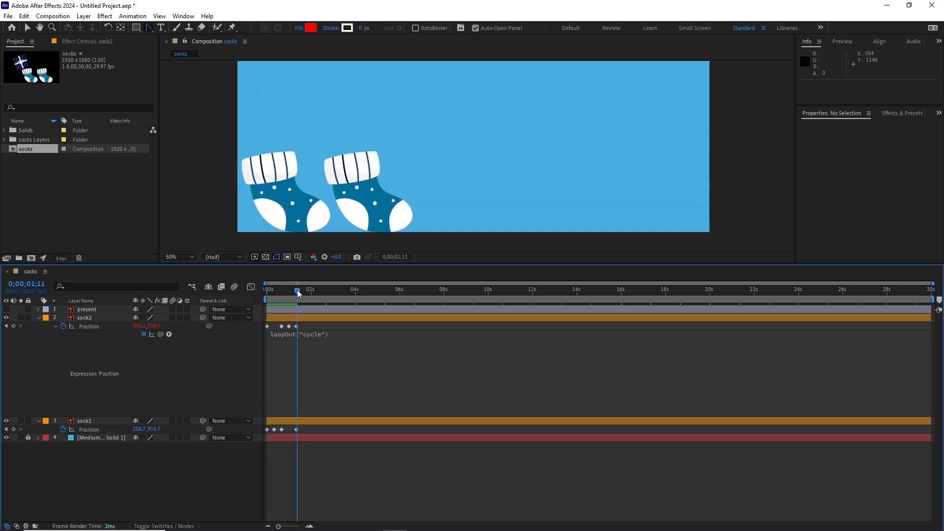
click(266, 326)
click(268, 294)
mouse_move(268, 295)
mouse_down()
mouse_move(298, 290)
mouse_move(265, 292)
mouse_up()
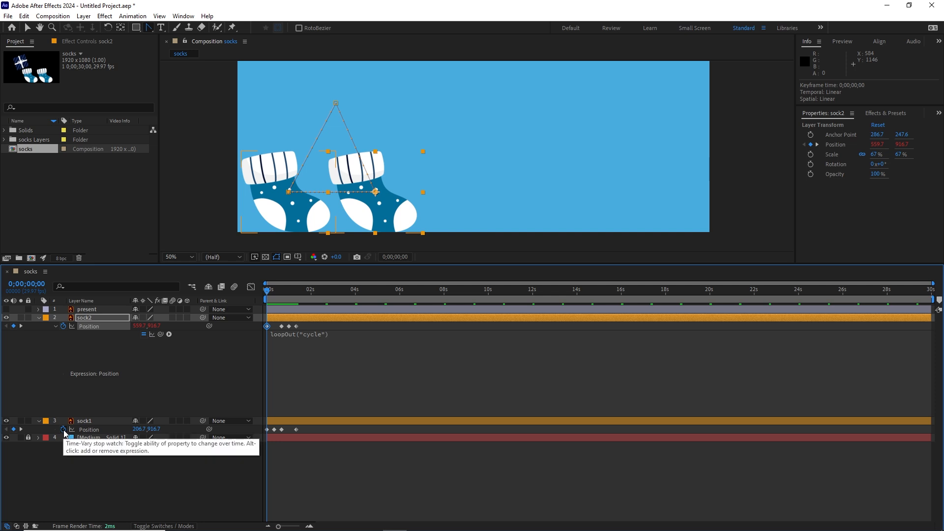
Add the expression loopOut("cycle") to sock1's Position and apply it.
alt+click(64, 429)
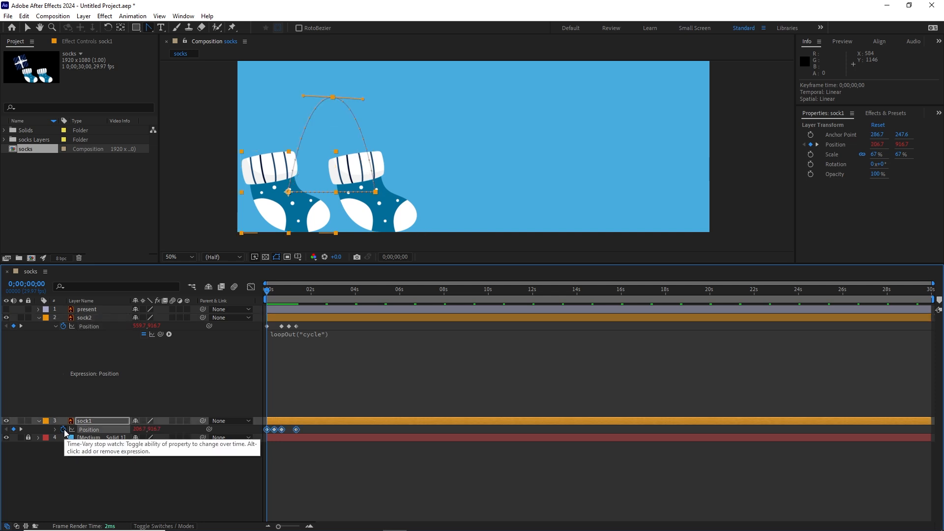
drag(425, 441, 276, 443)
text(loop)
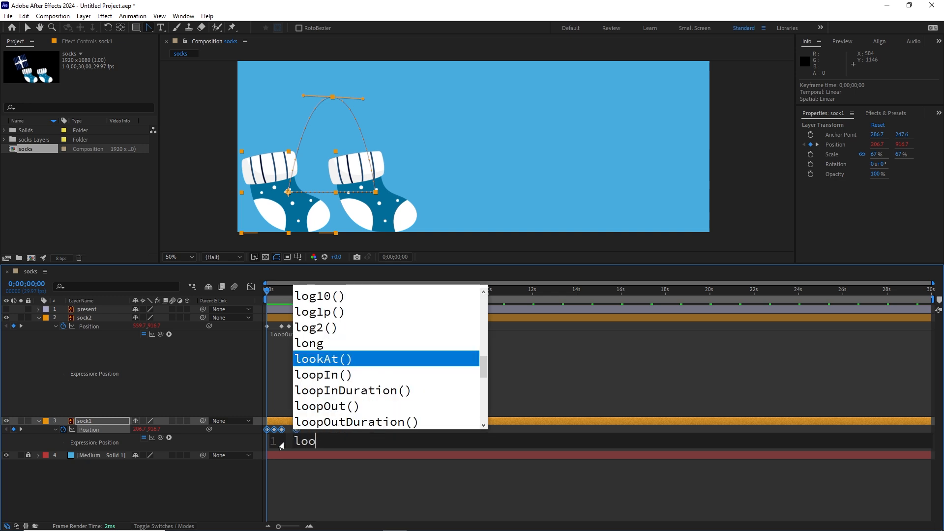
key(Down)
key(Down)
key(Return)
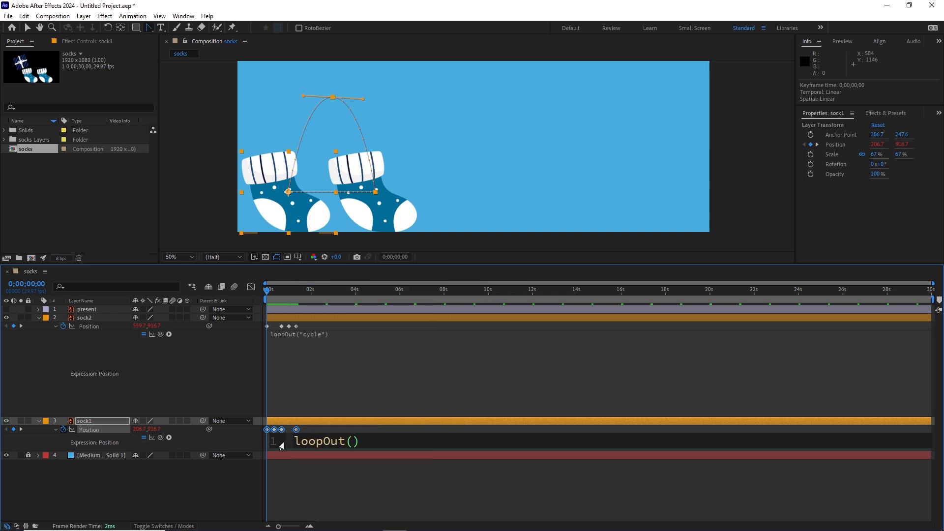
text(")
key(Down)
key(Return)
click(314, 470)
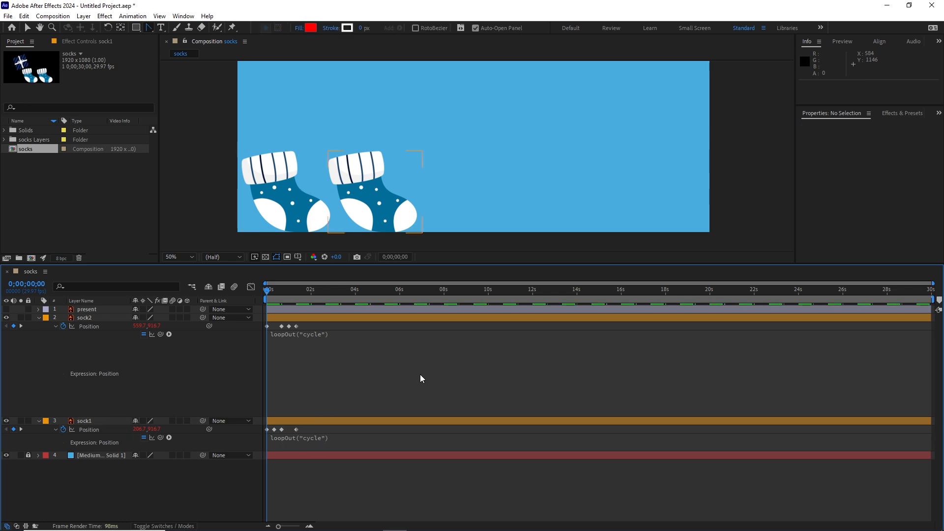
Play back the looping hops and tidy both sock layers so only their Position keyframes are listed.
key(space)
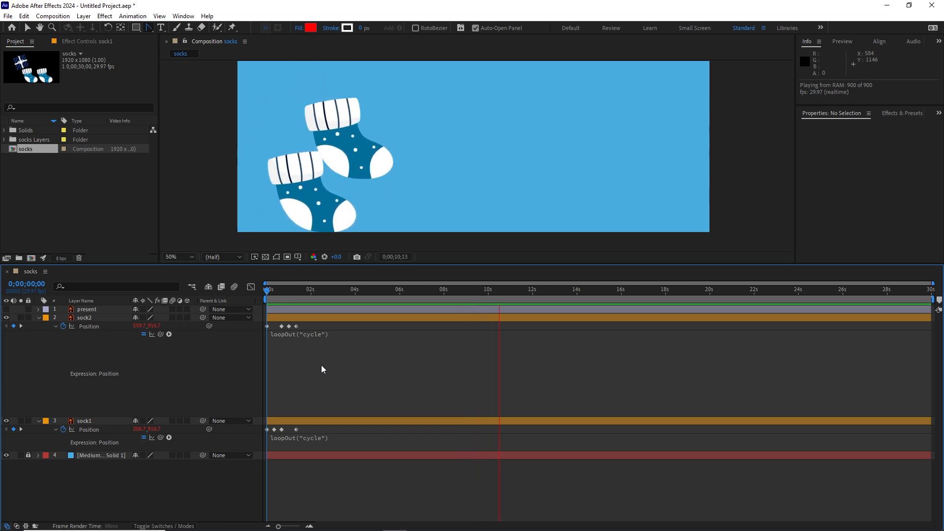
click(38, 317)
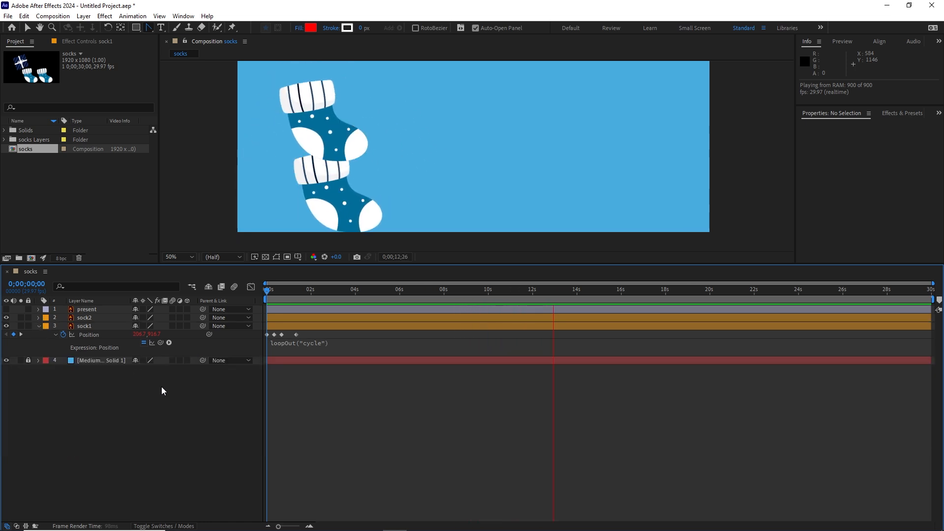
click(39, 326)
click(85, 327)
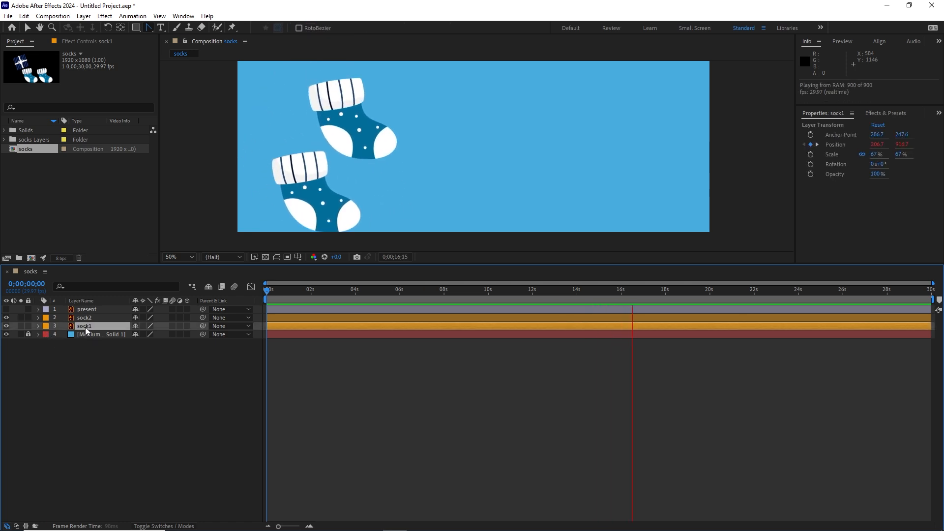
ctrl+click(87, 320)
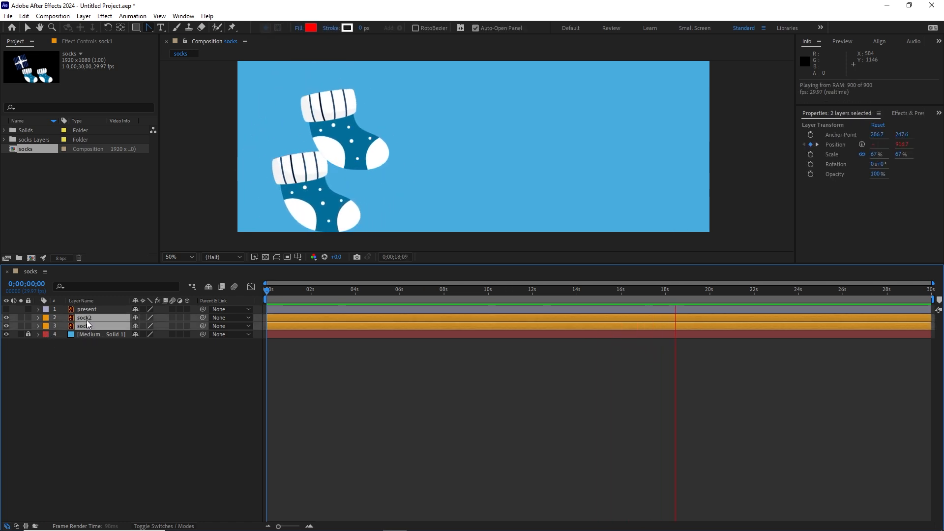
key(p)
Try stretching both socks' Position keyframes proportionally to about 3.6 seconds, preview the slower loop, and undo the change.
drag(307, 345, 346, 343)
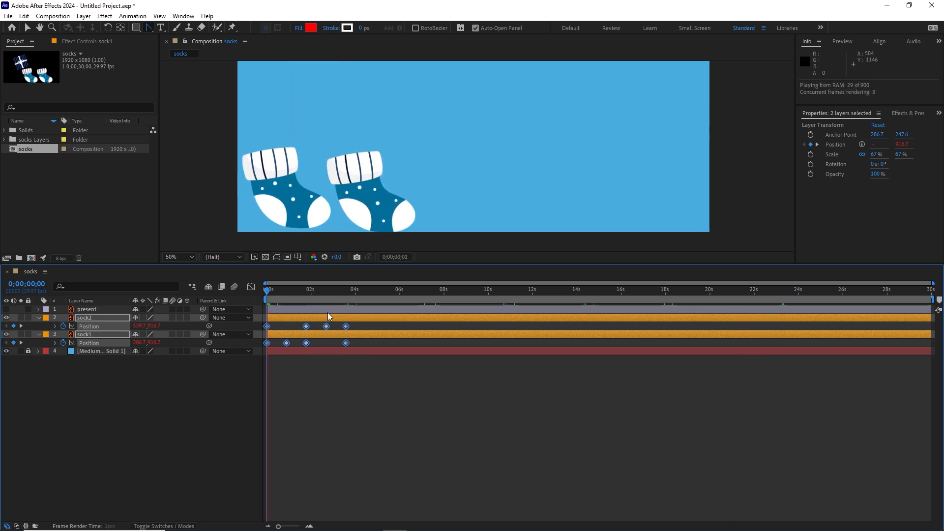
key(space)
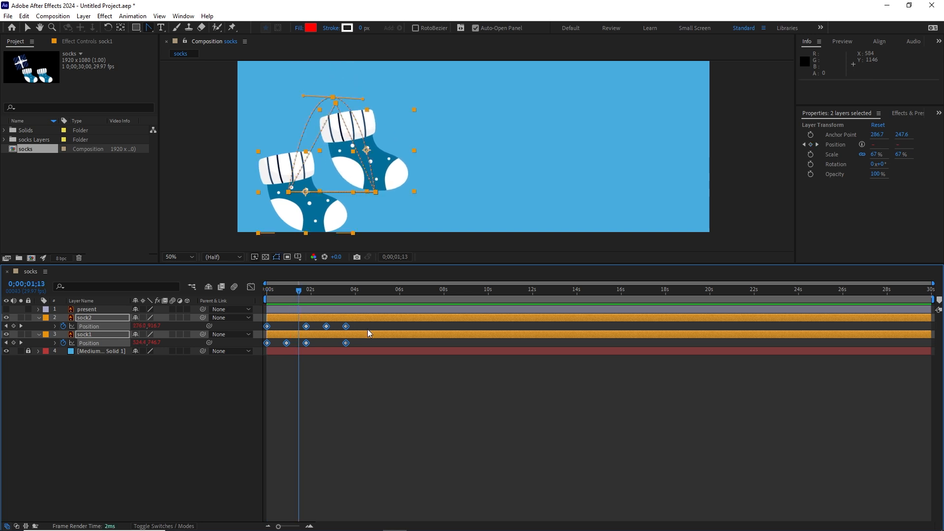
key(ctrl+z)
Try compressing both socks' Position keyframes proportionally to about 0.7 seconds, preview the faster loop, and undo the change.
click(299, 343)
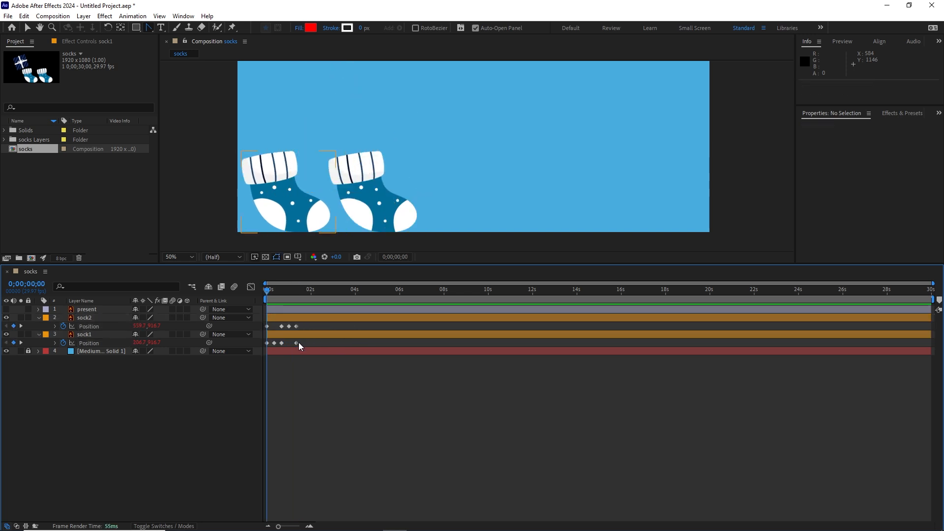
drag(306, 344, 283, 344)
key(space)
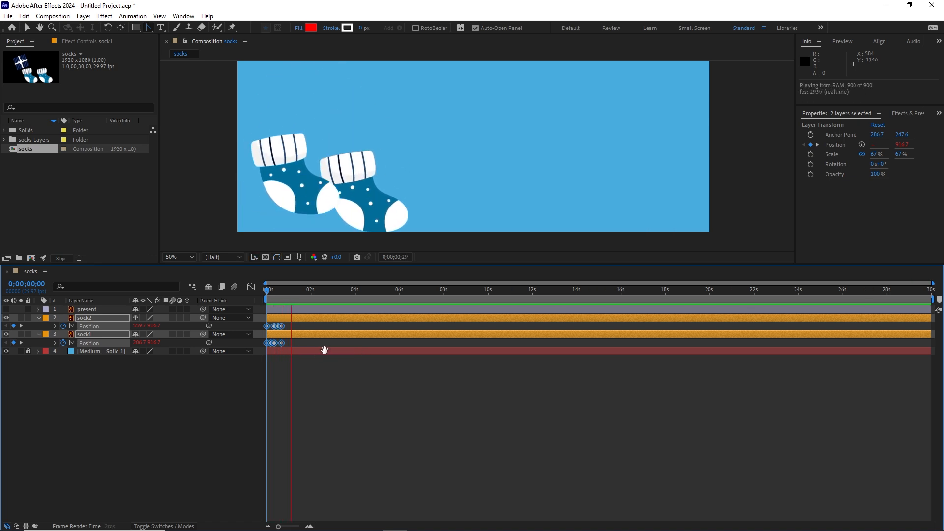
key(ctrl+z)
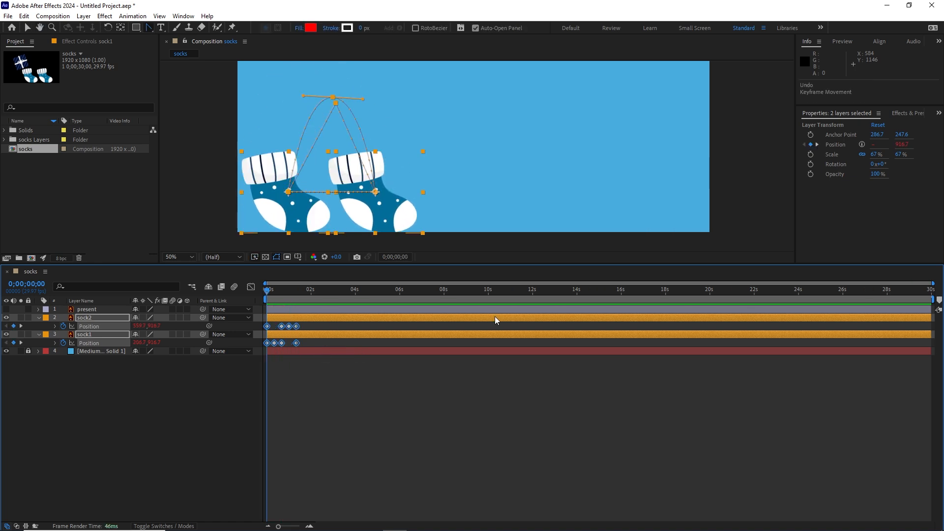
Play the loop at its original keyframe timing and return to the start of the timeline.
key(space)
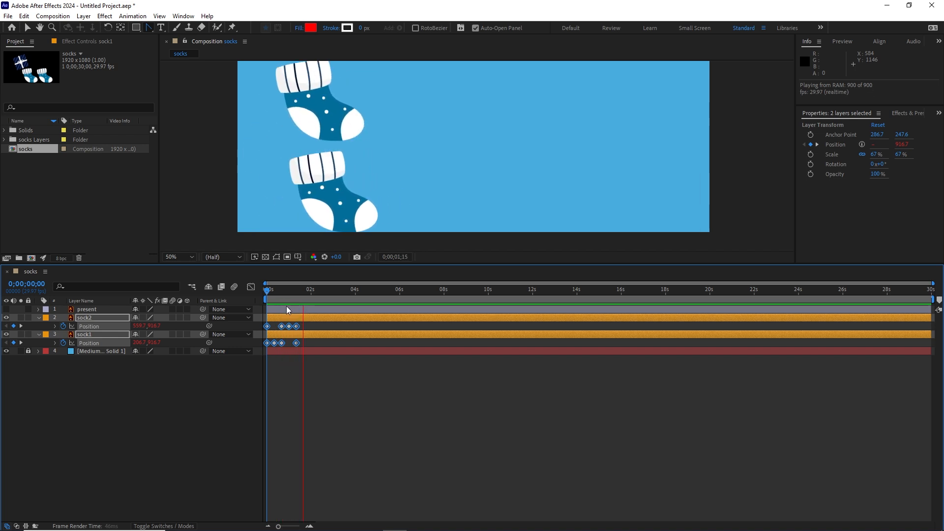
mouse_move(283, 290)
mouse_down()
mouse_move(270, 298)
mouse_move(282, 300)
mouse_up()
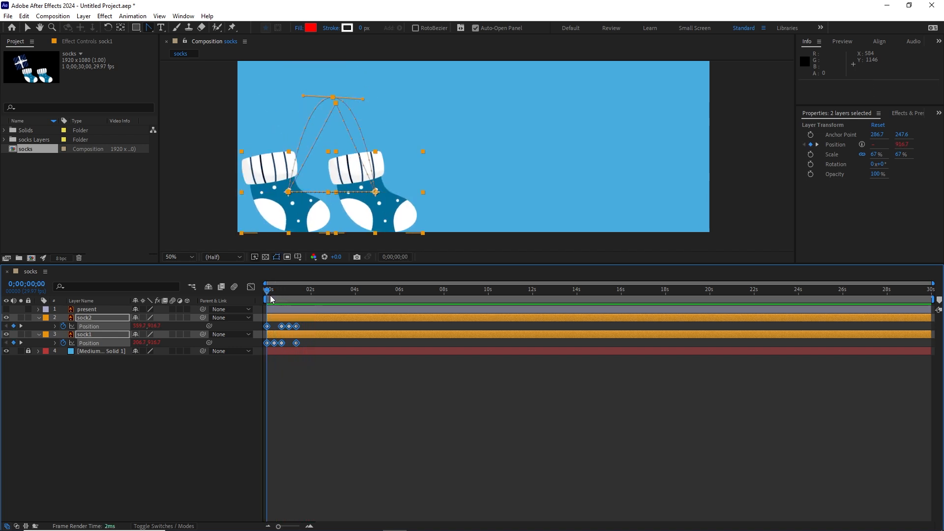
Check the socks' last Position keyframe, preview the loop from the beginning, and return to the start of the timeline.
key(k)
key(k)
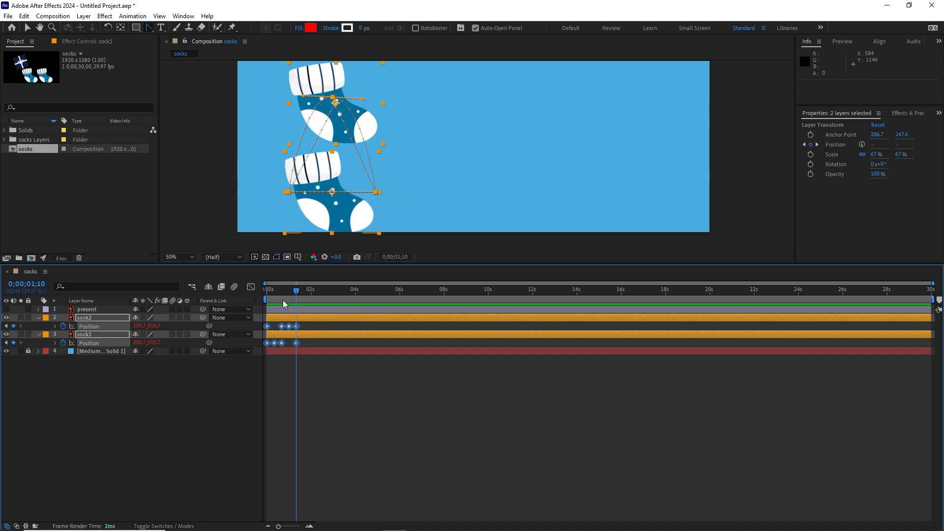
drag(297, 290, 225, 289)
key(space)
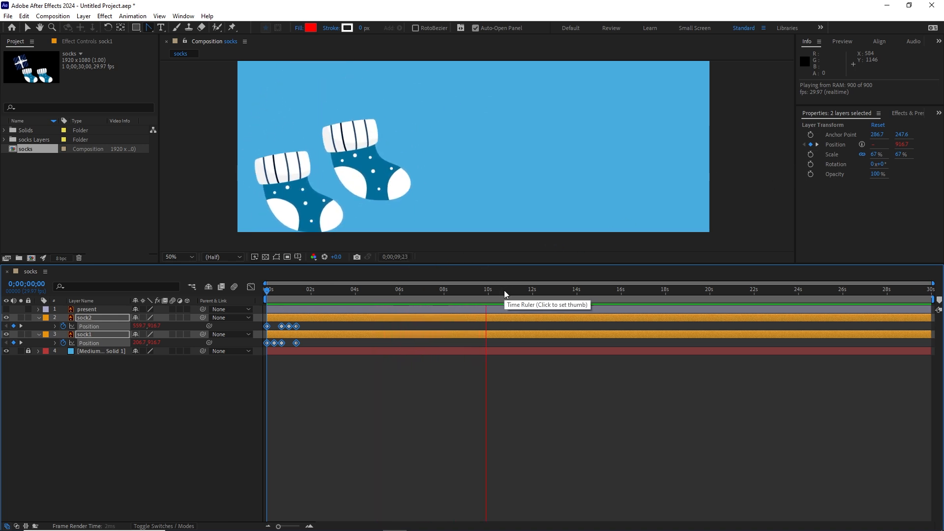
key(space)
click(187, 397)
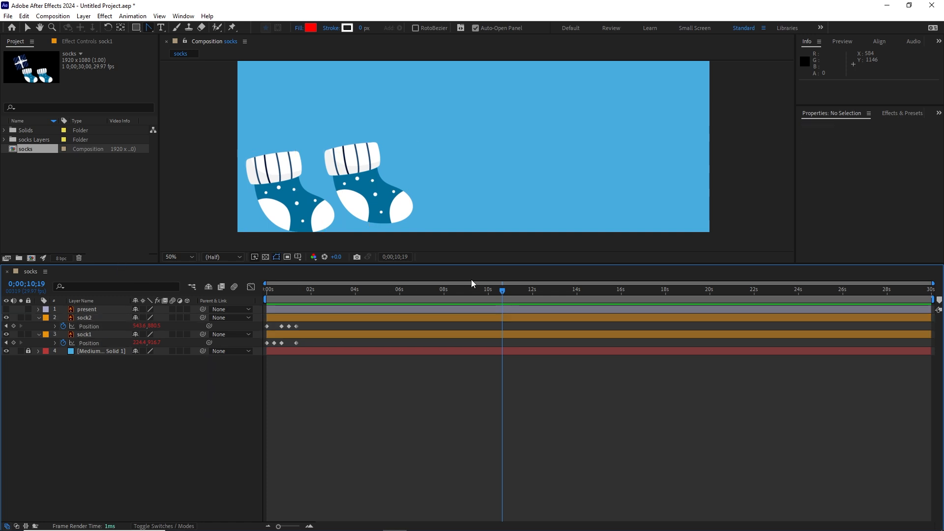
drag(503, 290, 231, 288)
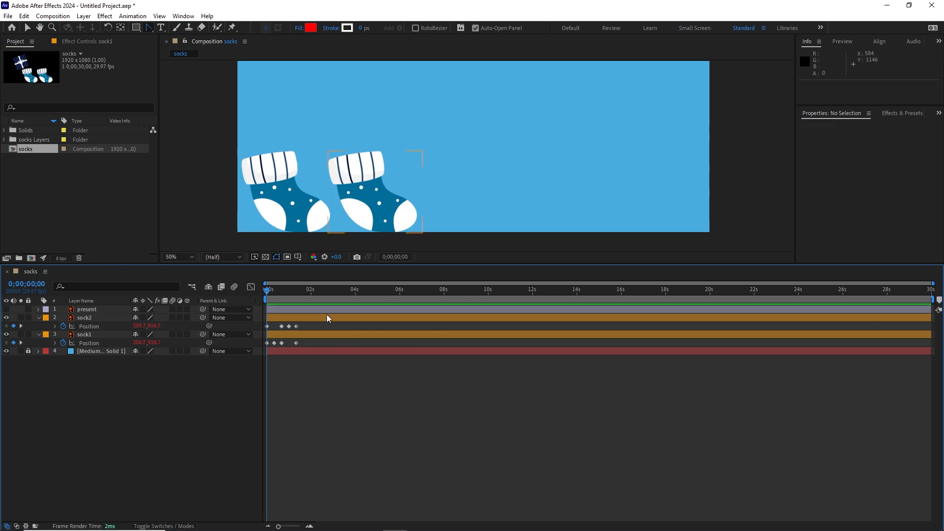
Add a null object to the composition and rename it "socks Ctrl".
click(83, 16)
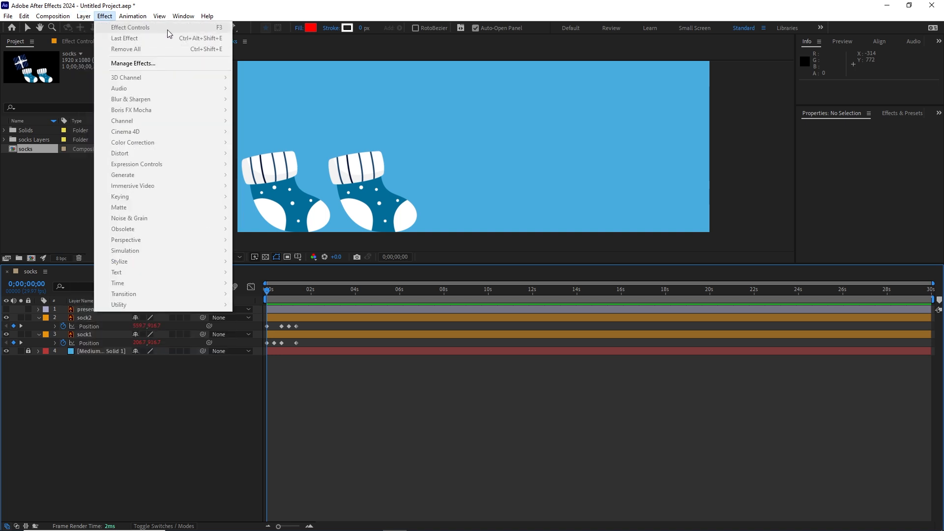
mouse_move(83, 15)
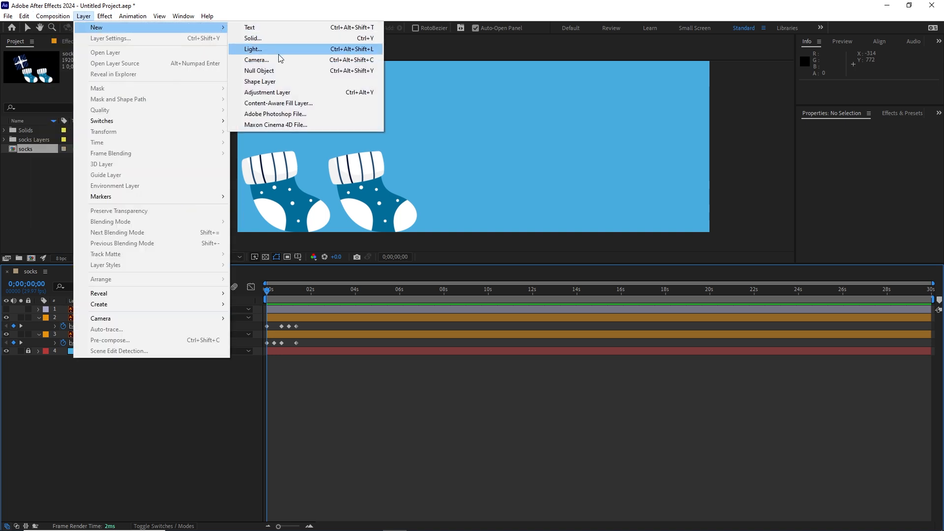
click(269, 72)
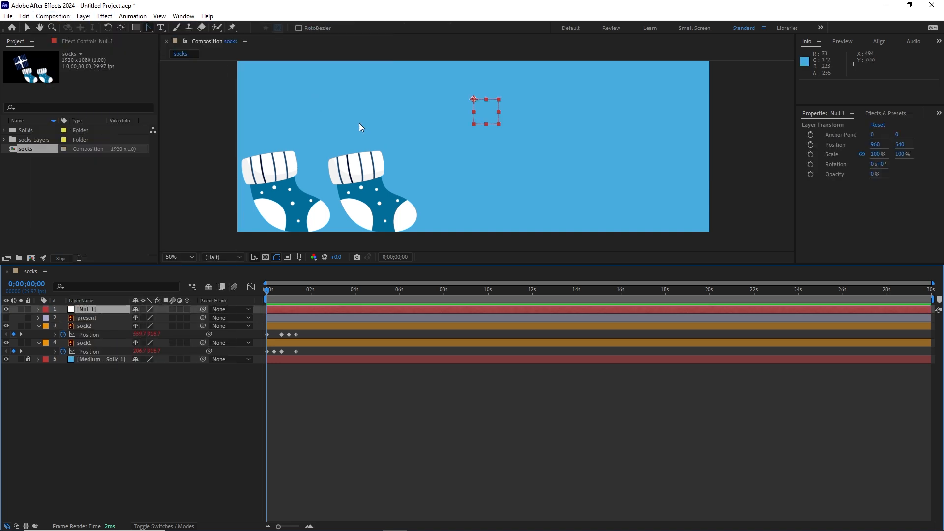
click(122, 403)
click(84, 311)
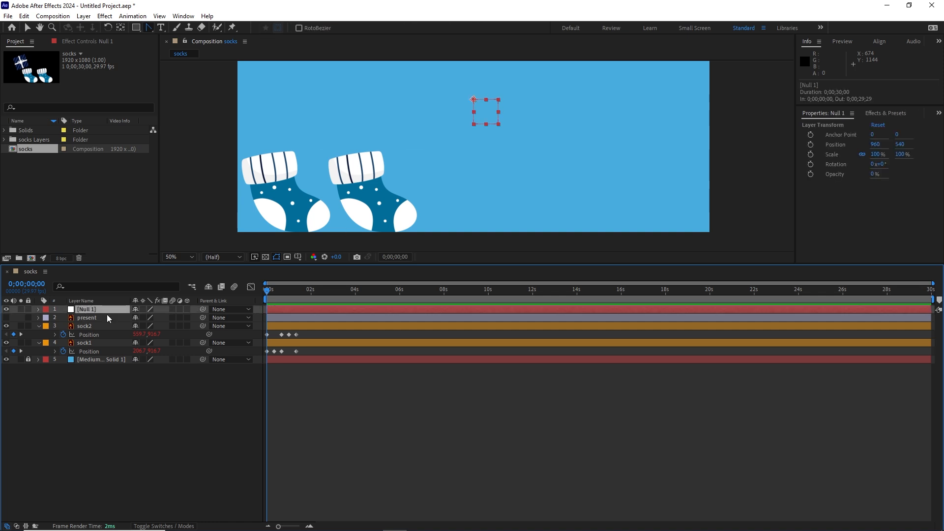
text(socks Ctrl)
click(132, 399)
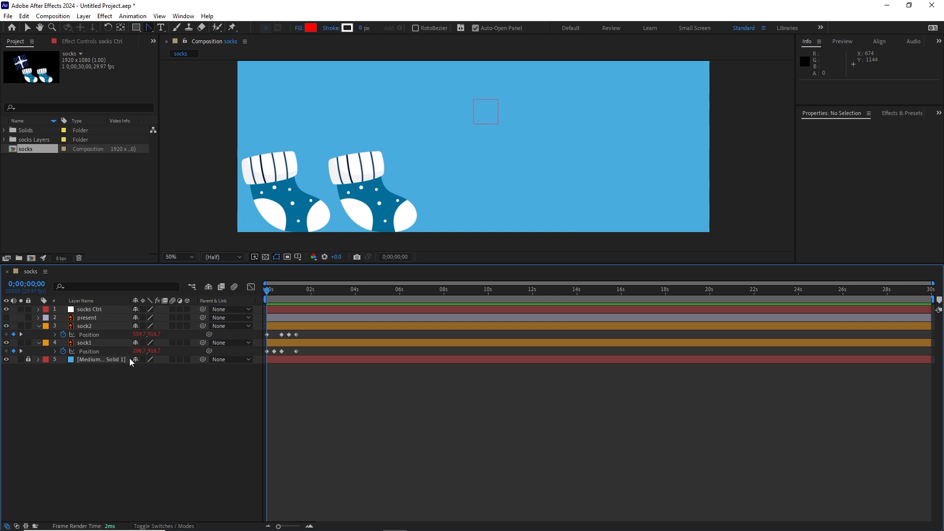
Collapse the Position properties of sock1 and sock2 so only the layer rows are listed.
click(39, 326)
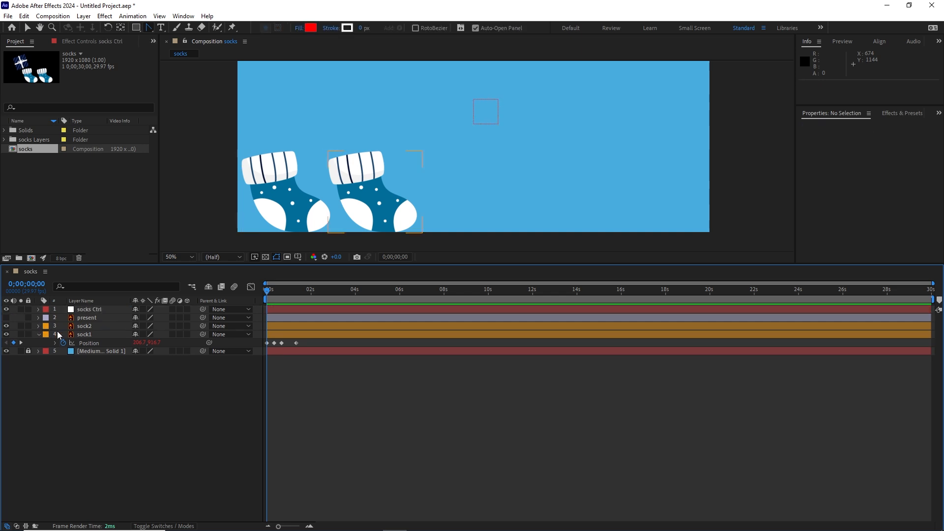
click(90, 336)
shift+click(88, 327)
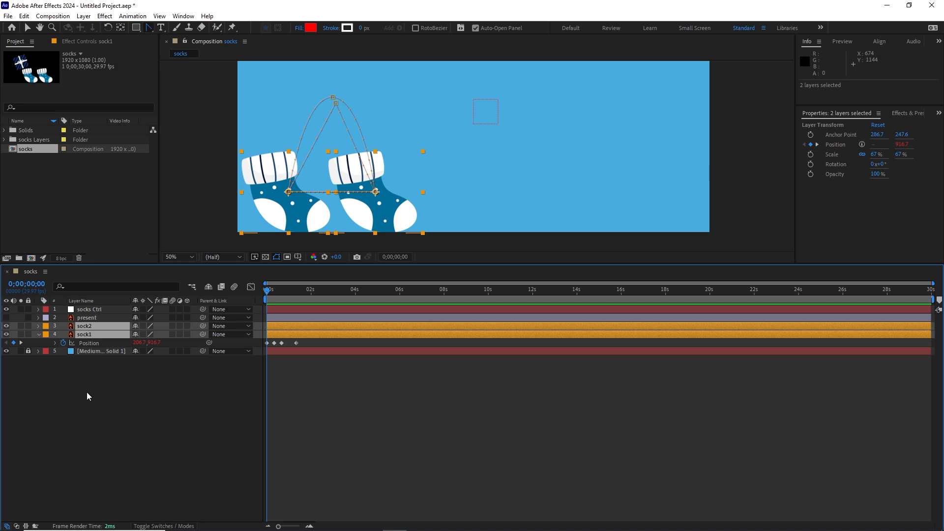
click(38, 334)
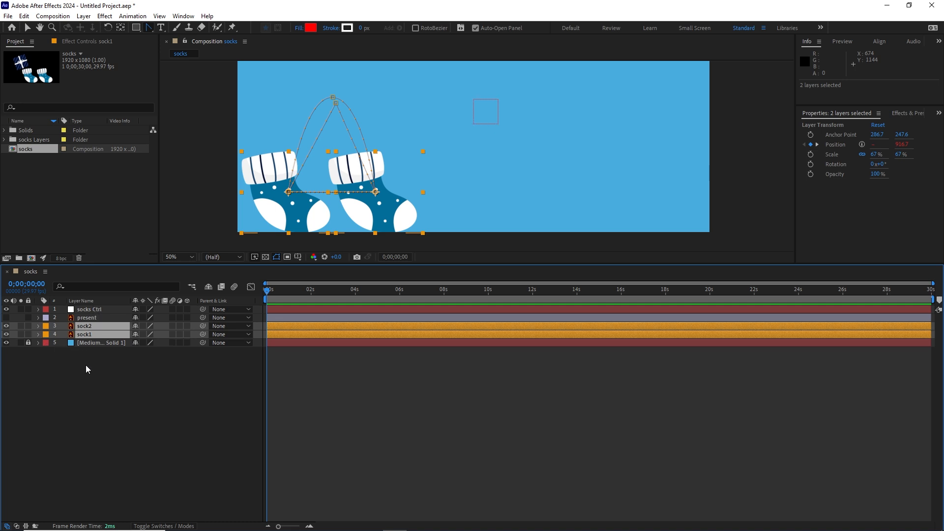
key(p)
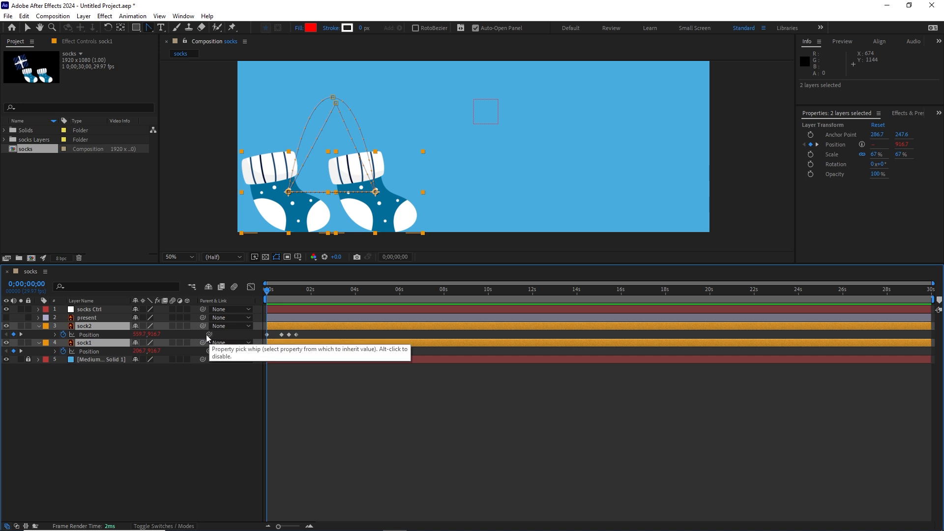
click(39, 326)
click(88, 349)
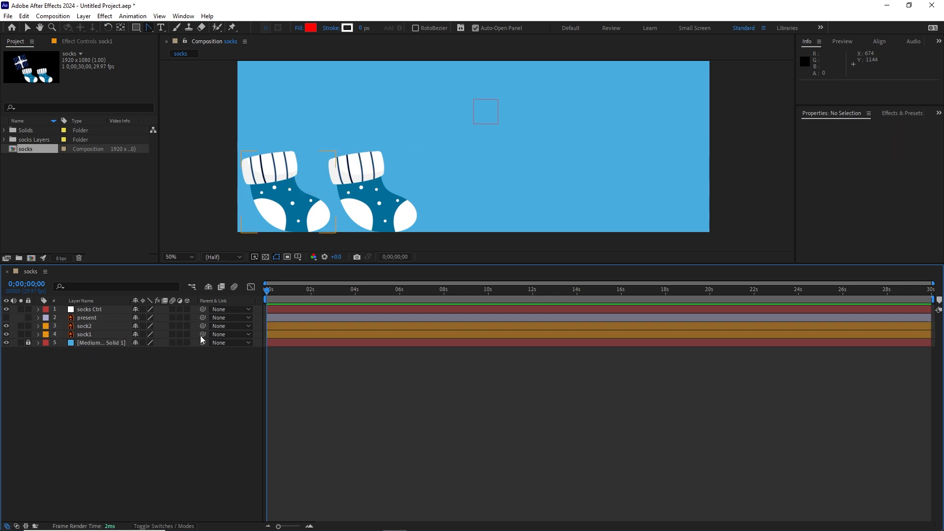
Parent both sock1 and sock2 to the socks Ctrl null.
click(88, 332)
ctrl+click(88, 325)
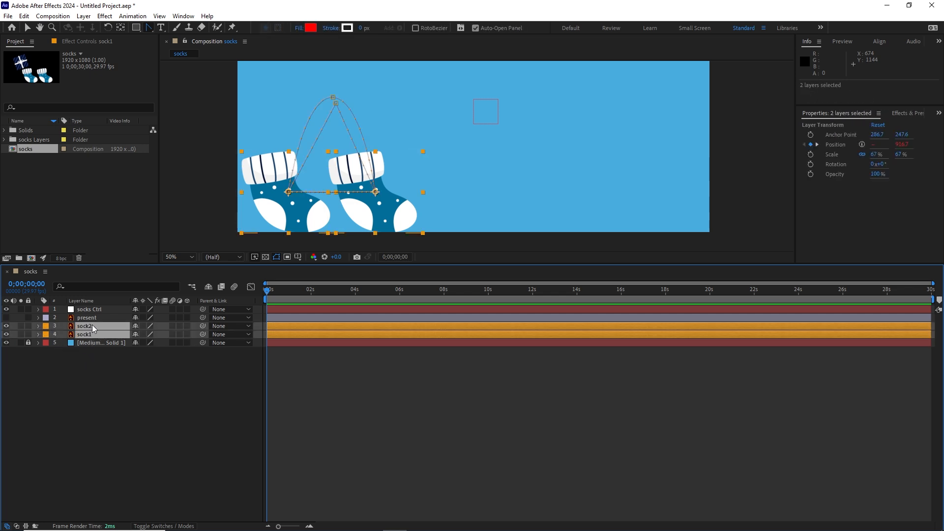
drag(202, 325, 100, 311)
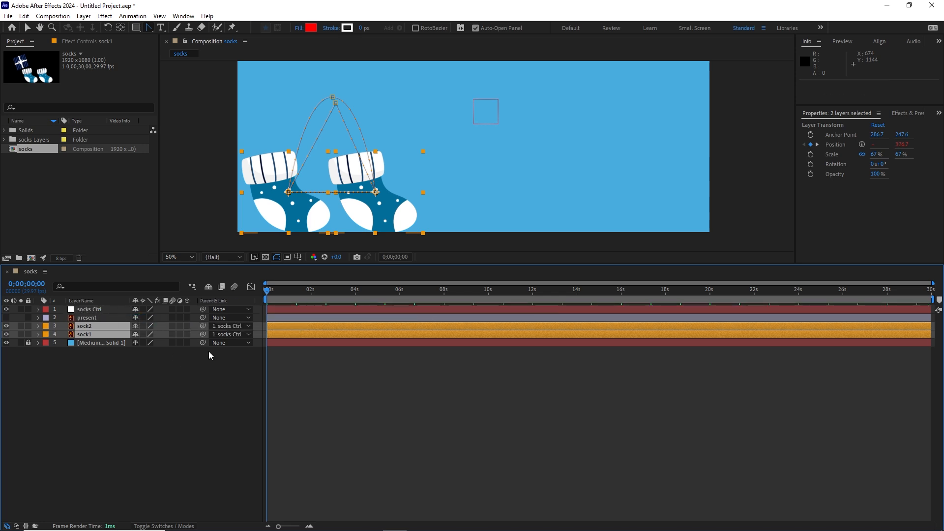
click(161, 526)
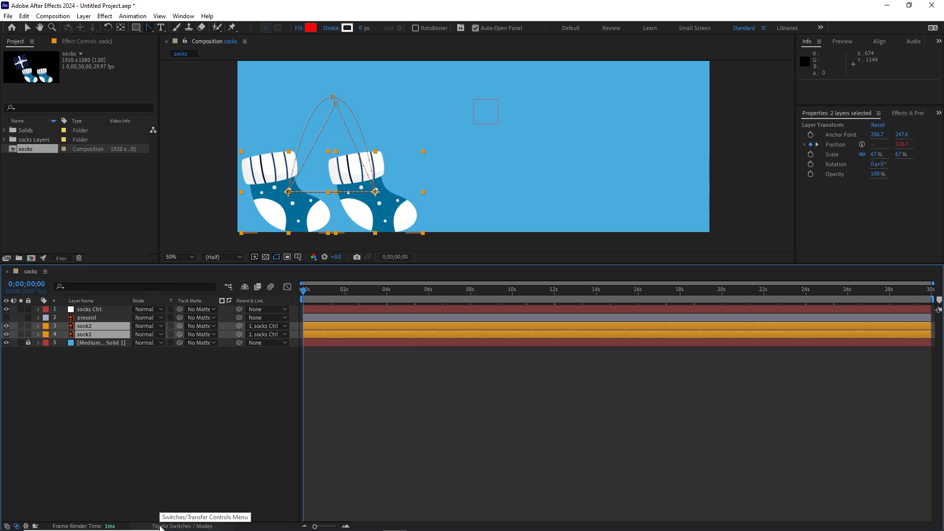
click(185, 526)
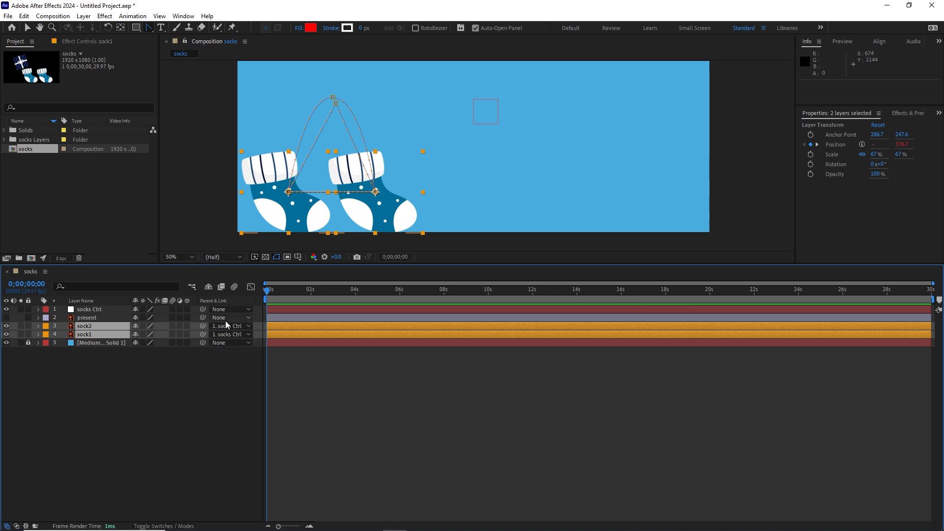
Remove the parent from both sock layers and assign socks Ctrl as their parent again.
click(249, 326)
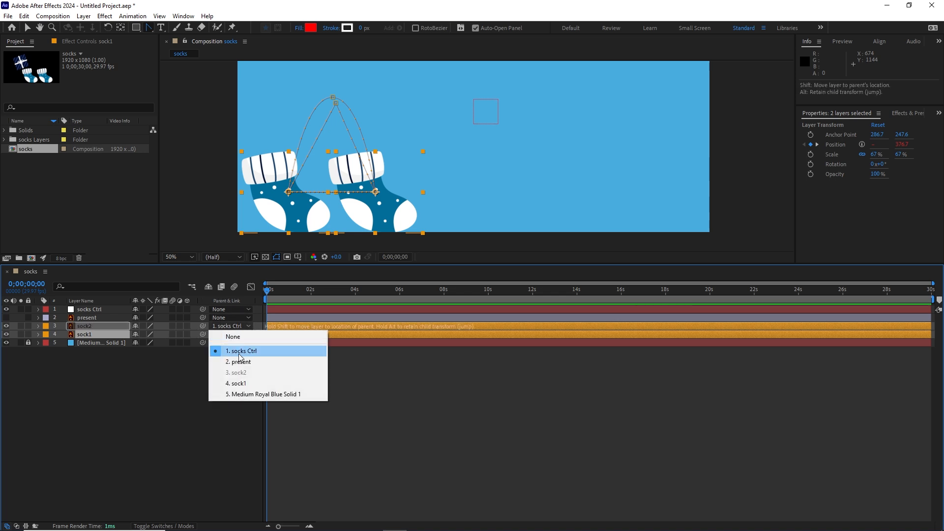
click(240, 356)
click(245, 335)
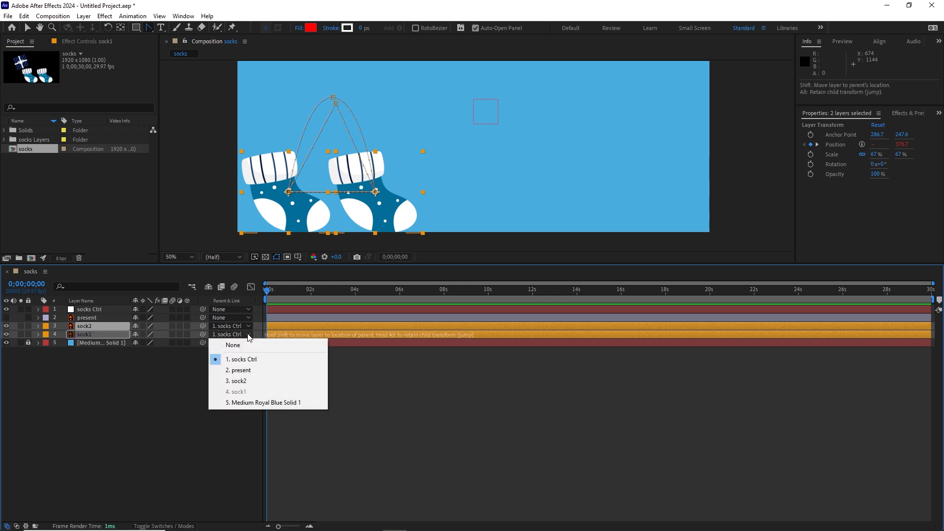
click(241, 345)
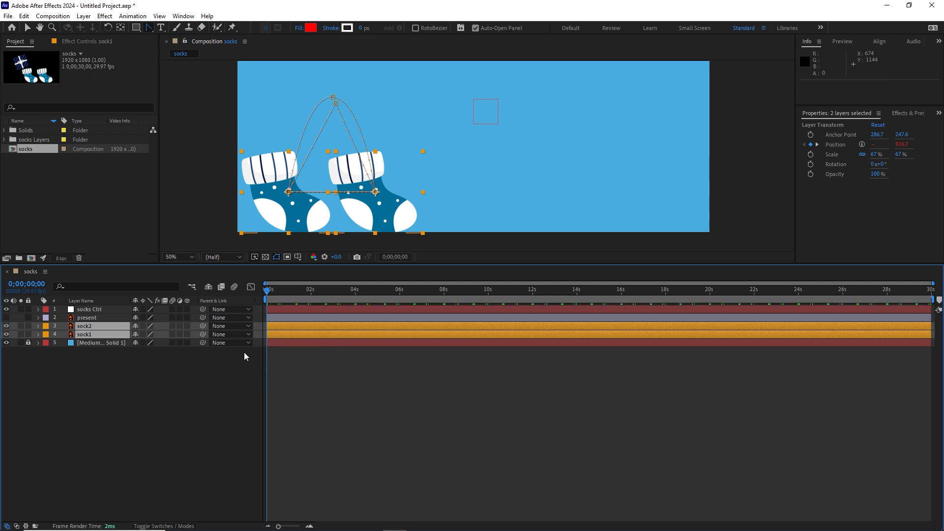
click(250, 325)
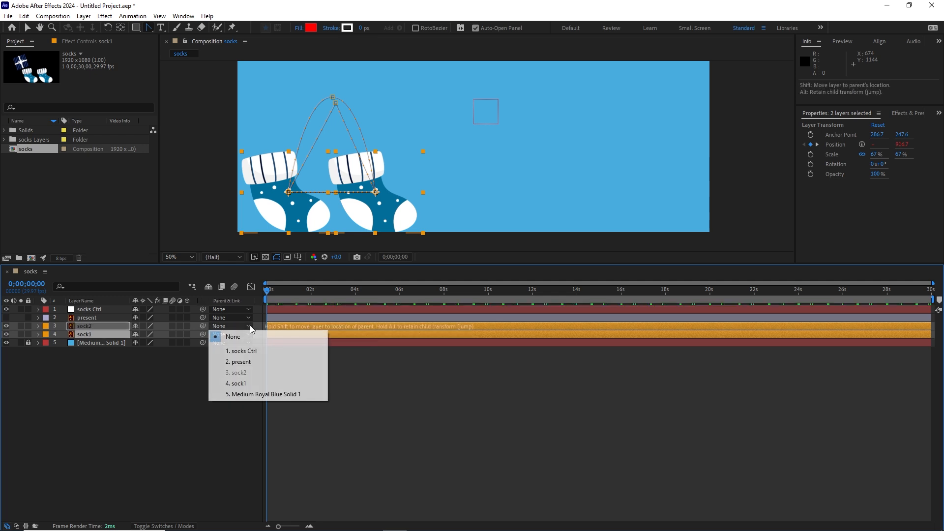
click(236, 351)
click(179, 397)
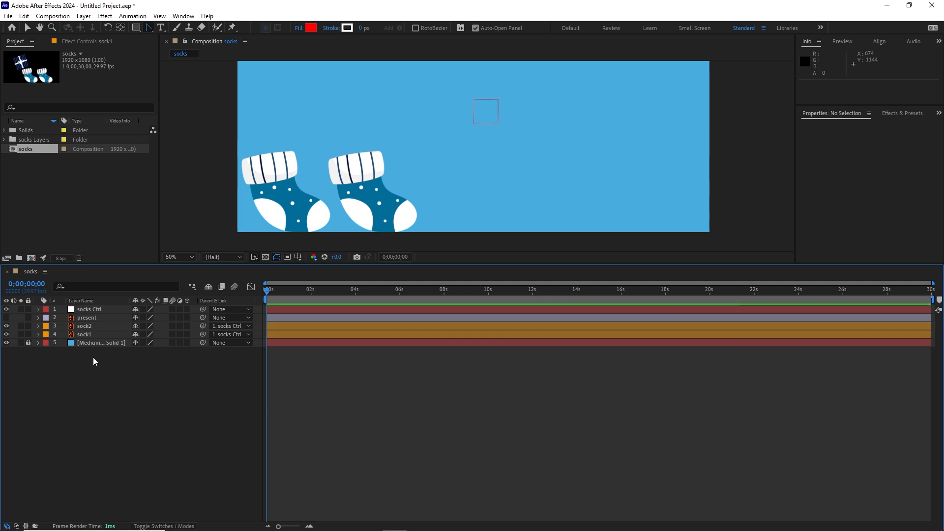
Separate the Position property of socks Ctrl into X Position and Y Position.
click(93, 309)
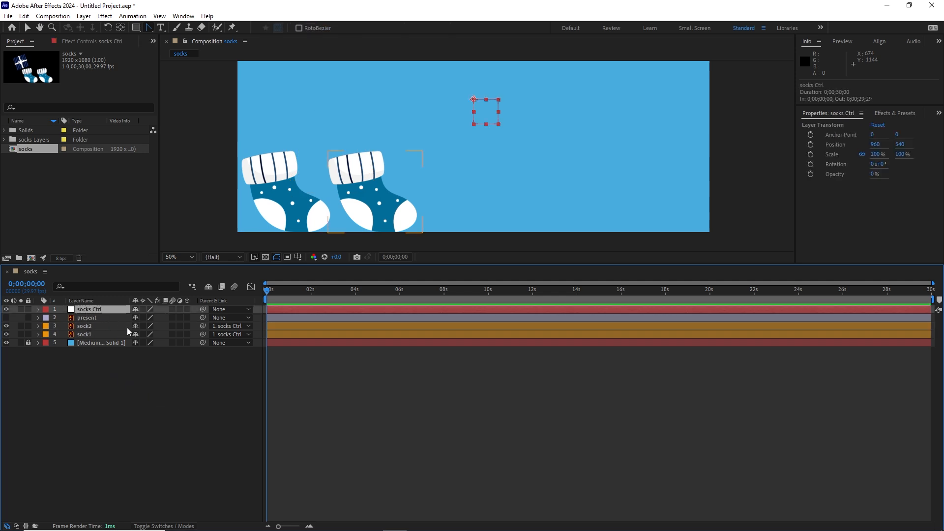
key(p)
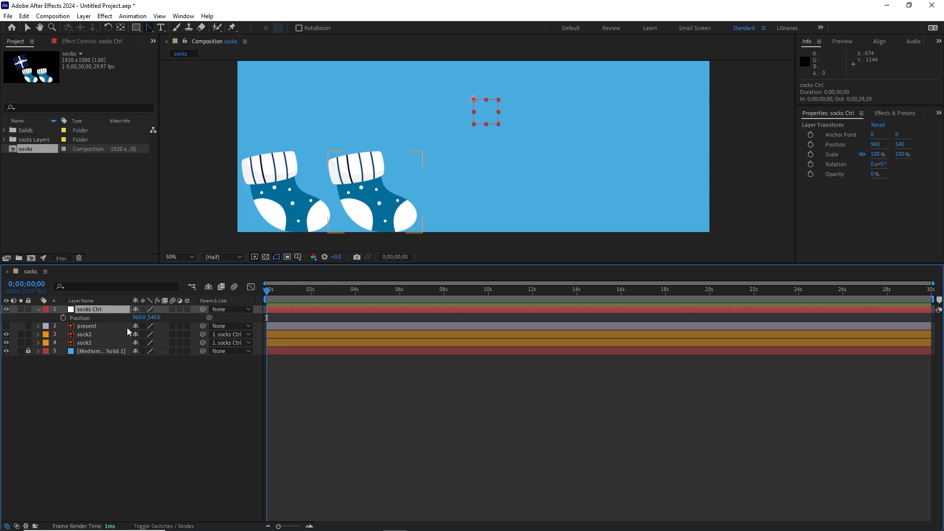
right_click(84, 320)
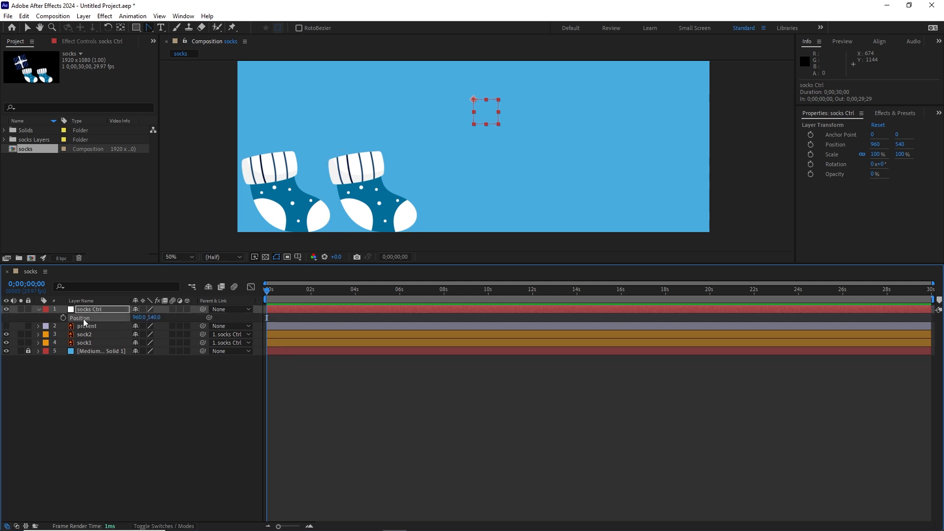
click(128, 347)
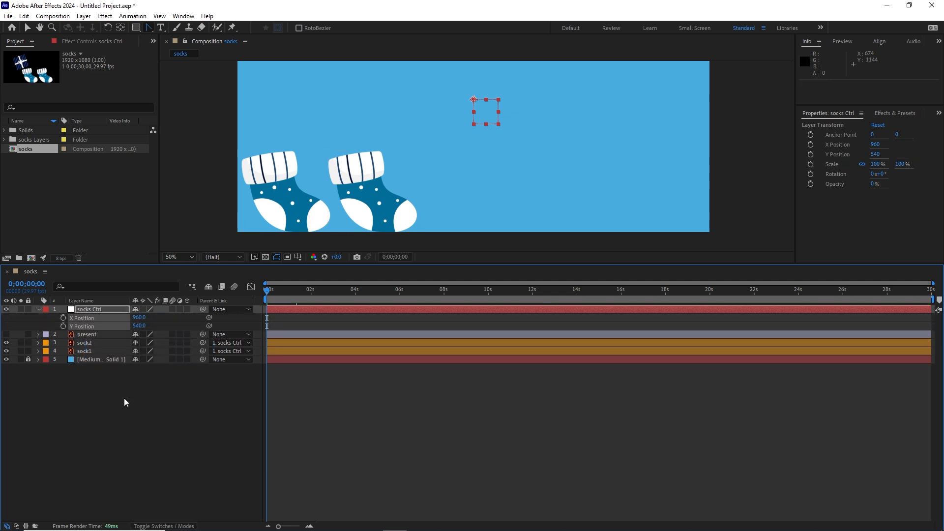
click(124, 397)
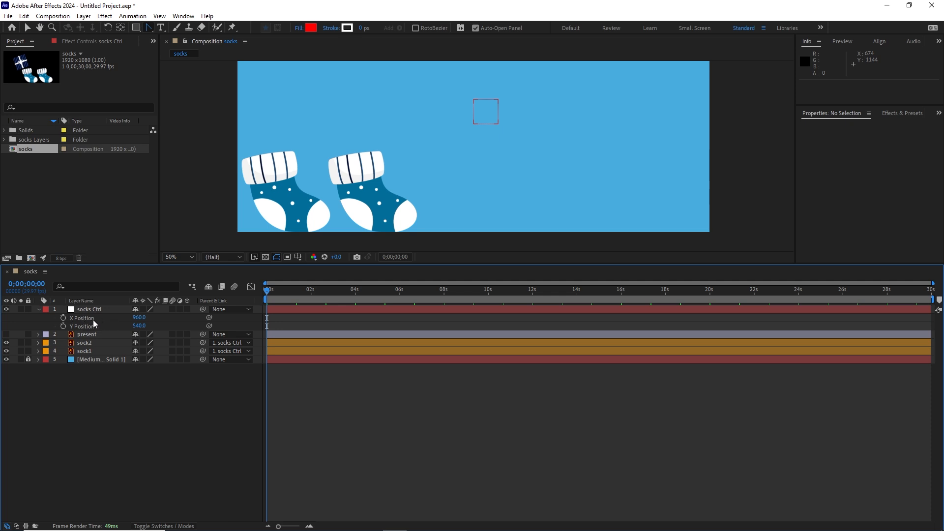
Keyframe socks Ctrl's X Position at the start of the timeline and set it to 2295 at 6 seconds.
click(63, 317)
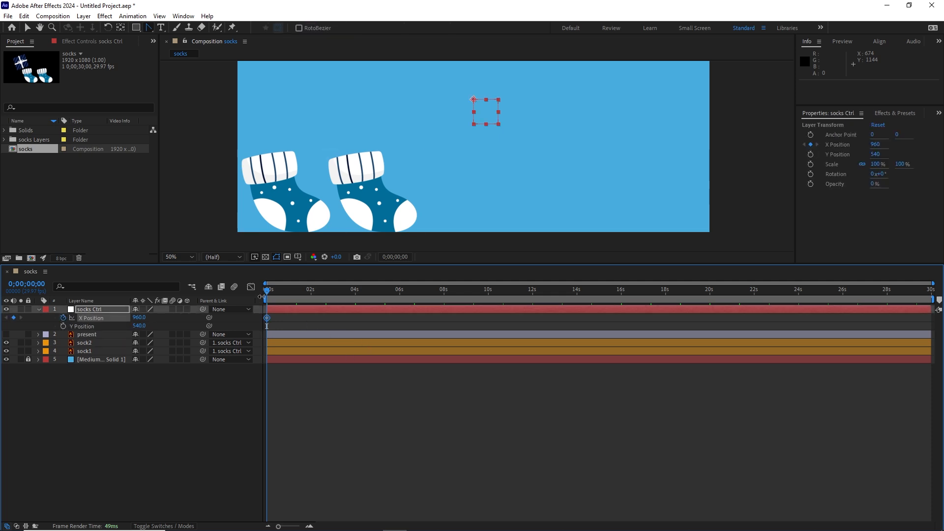
drag(267, 293, 400, 289)
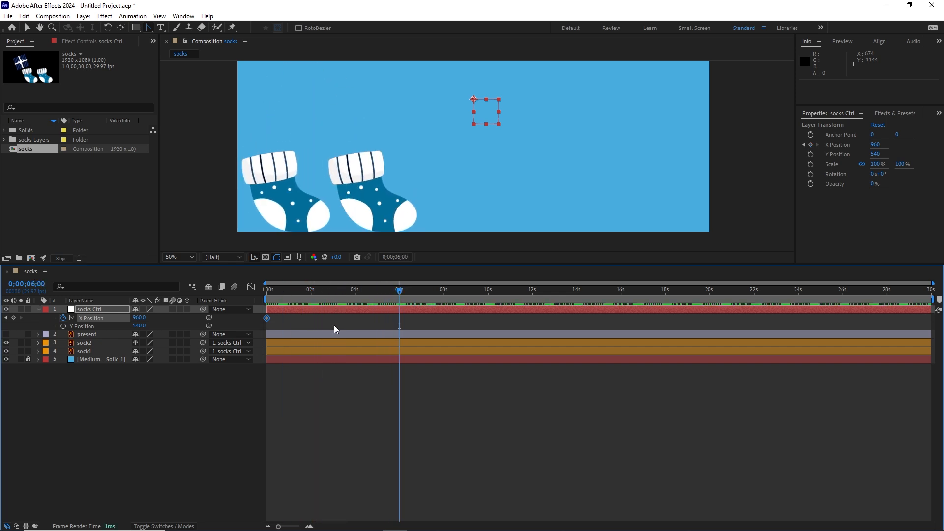
drag(140, 317, 729, 290)
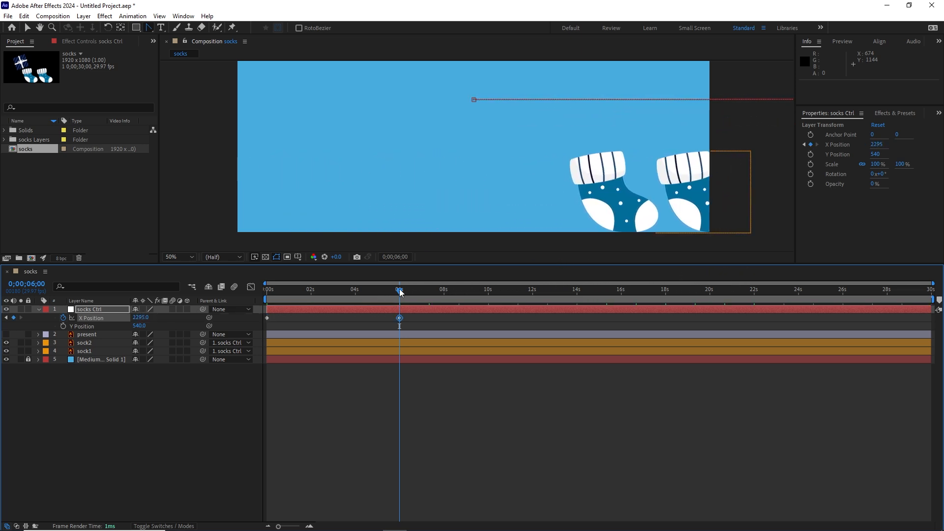
Preview the socks hopping across the frame and go to the X Position keyframe at 6 seconds with the whole composition in view.
drag(384, 290, 254, 296)
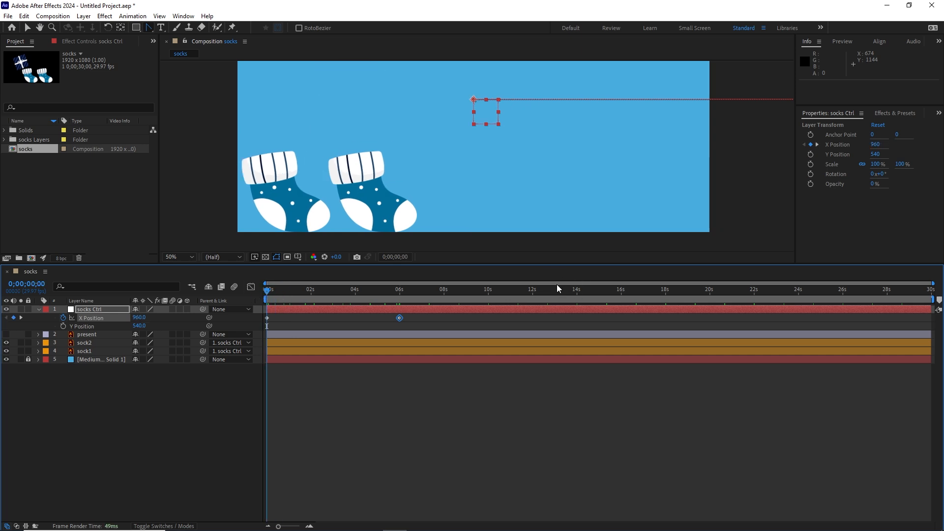
key(space)
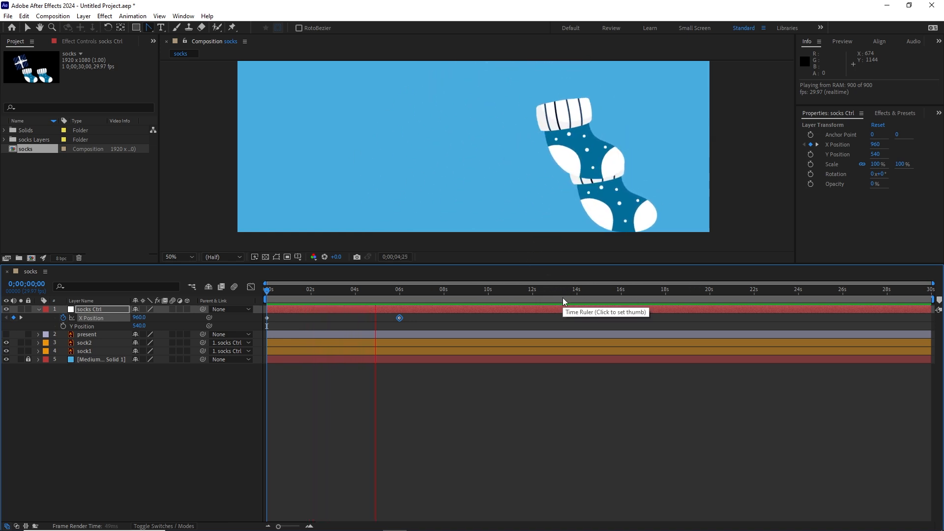
key(space)
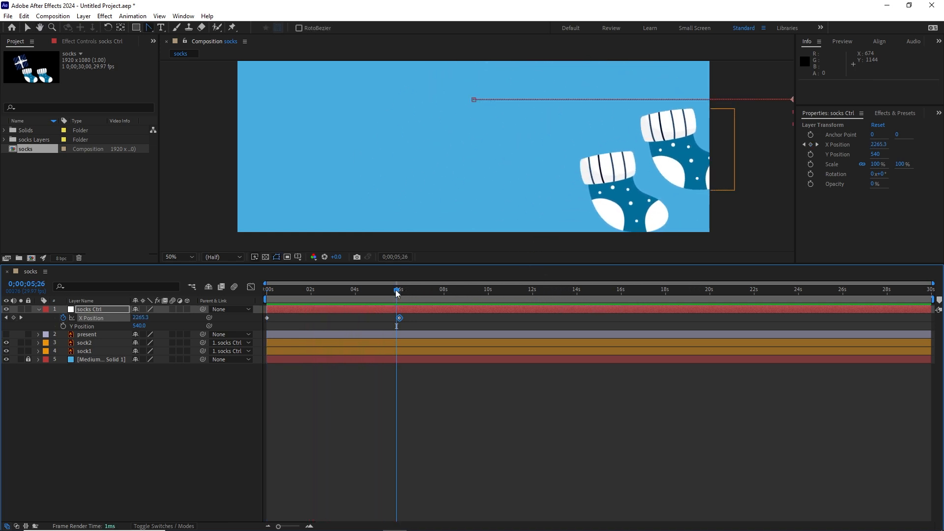
drag(396, 294, 399, 294)
scroll(477, 192, down, 2)
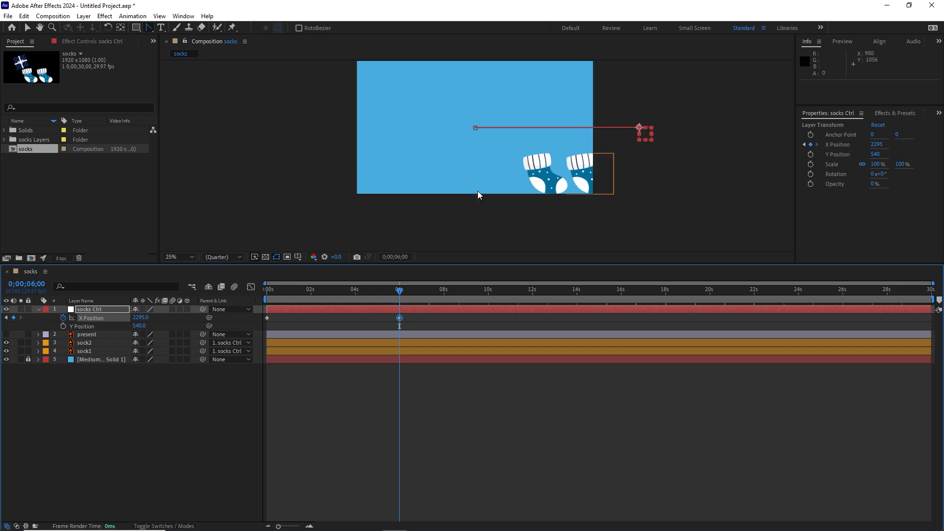
Set socks Ctrl's X Position keyframe at 6 seconds to 3272 and preview the motion from the start.
drag(140, 318, 624, 304)
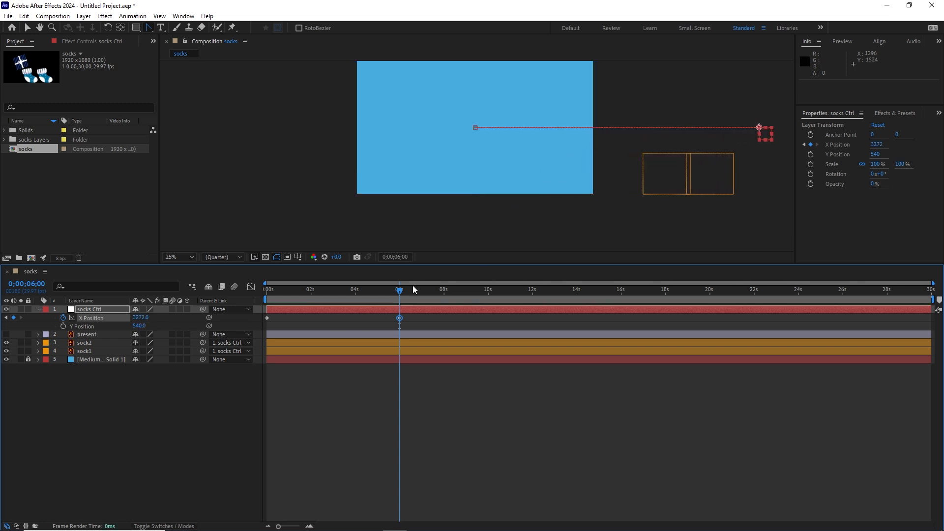
drag(400, 295, 212, 289)
key(space)
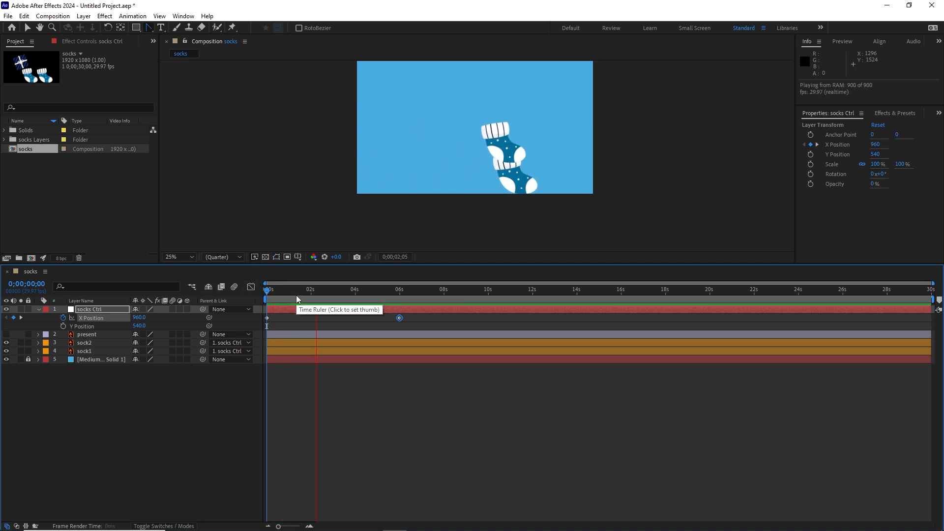
key(space)
Set socks Ctrl's X Position to 3405 at 6 seconds, then retime that keyframe to 0;00;05;16 and preview from the start.
drag(337, 290, 396, 291)
drag(140, 317, 244, 301)
mouse_move(400, 317)
mouse_down()
mouse_move(379, 320)
mouse_move(410, 317)
mouse_up()
key(space)
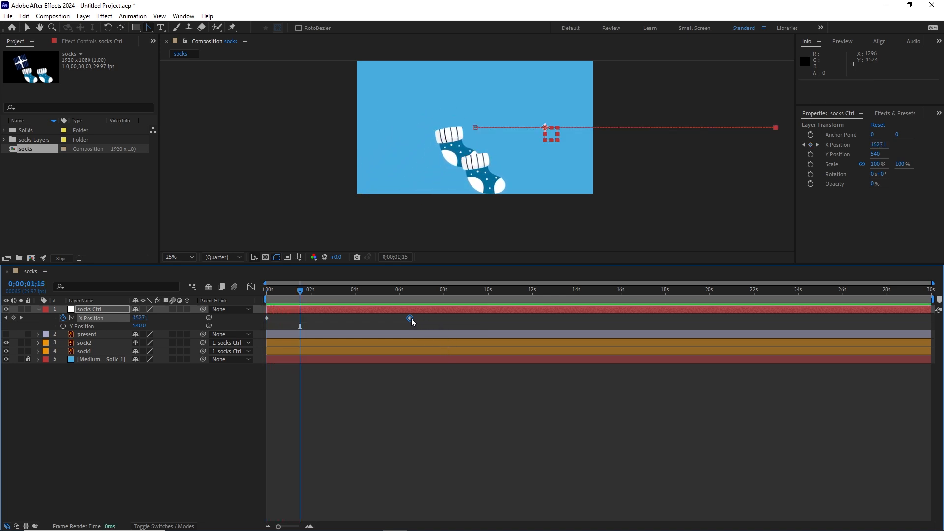
drag(411, 318, 389, 318)
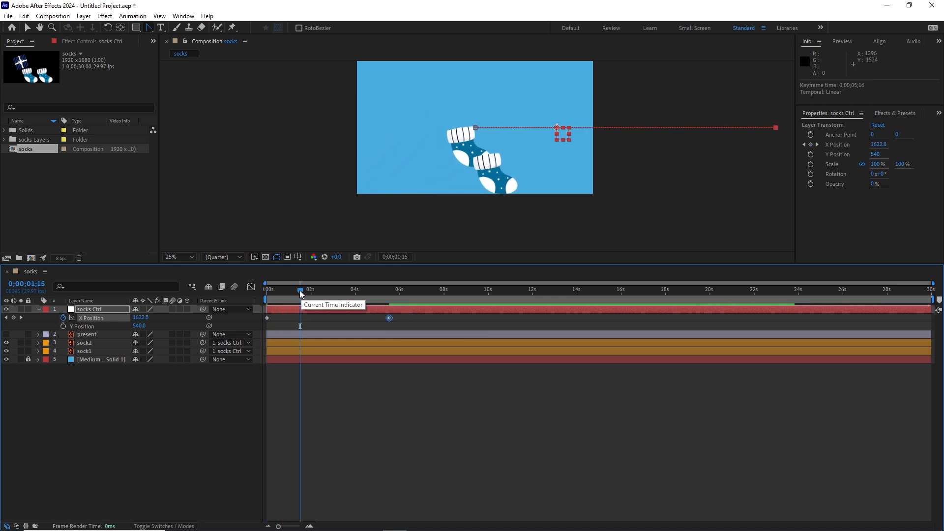
drag(301, 295, 259, 296)
key(space)
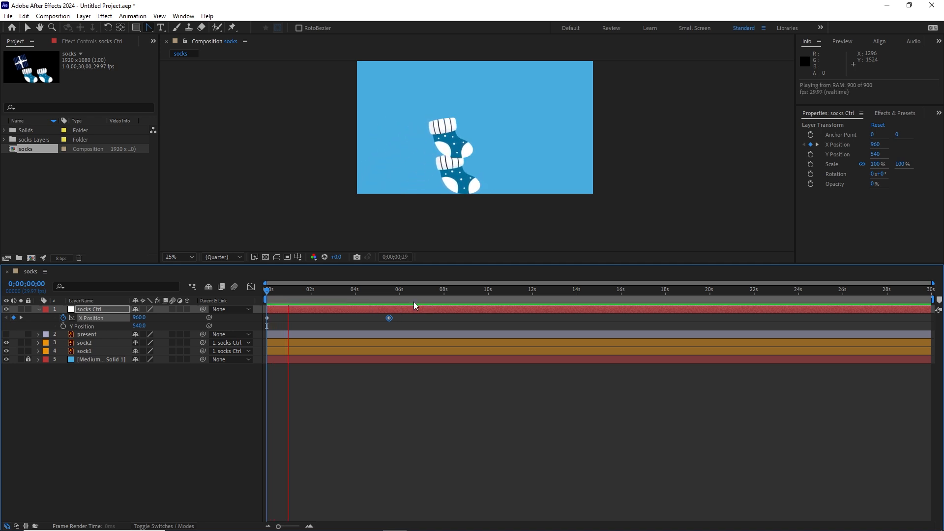
Set socks Ctrl's X Position keyframe at 0;00;05;16 to 3609 and preview the hopping.
key(k)
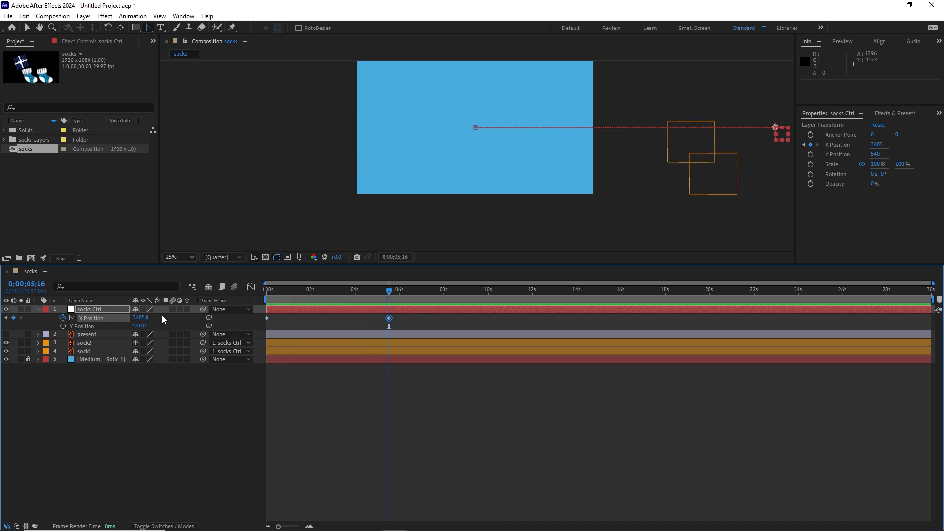
drag(140, 317, 239, 314)
drag(388, 294, 256, 300)
key(space)
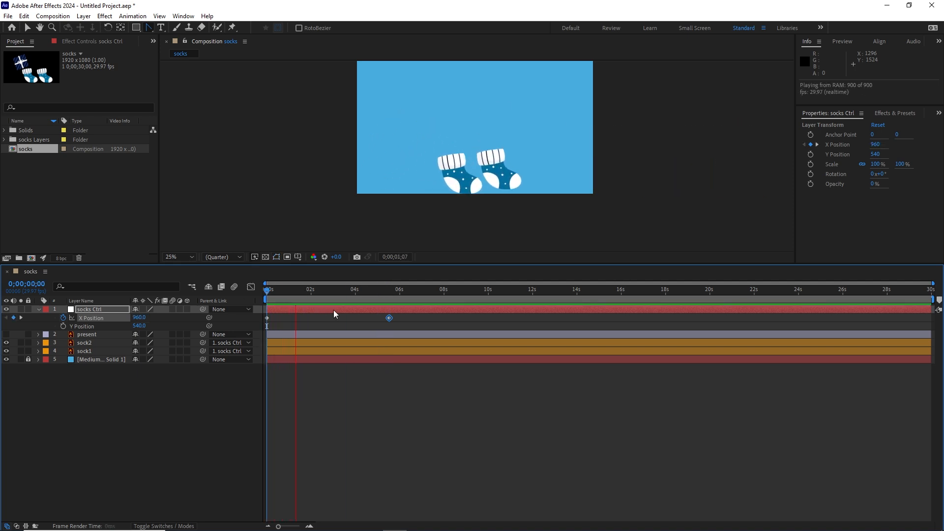
key(space)
Increase socks Ctrl's X Position at 0;00;05;16 to 3769, previewing the travel from the start between adjustments.
click(387, 294)
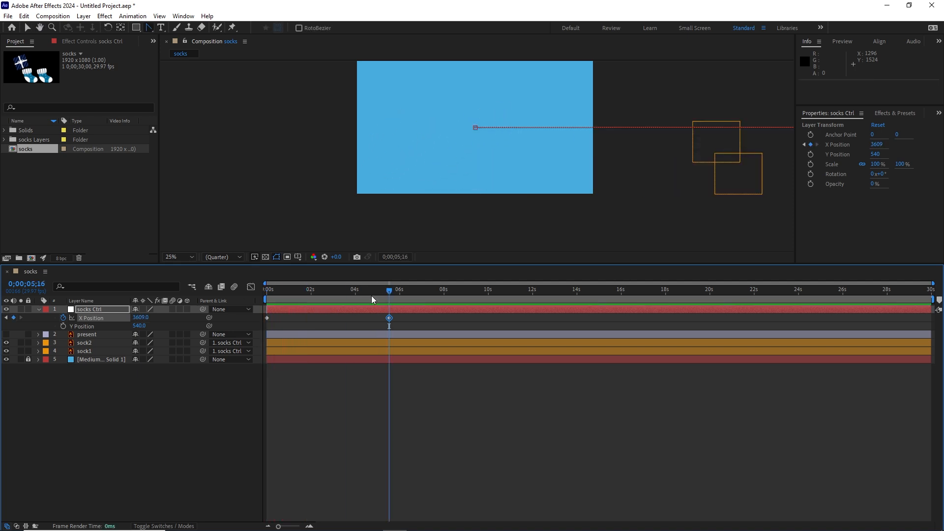
drag(142, 317, 195, 317)
drag(392, 296, 261, 299)
key(space)
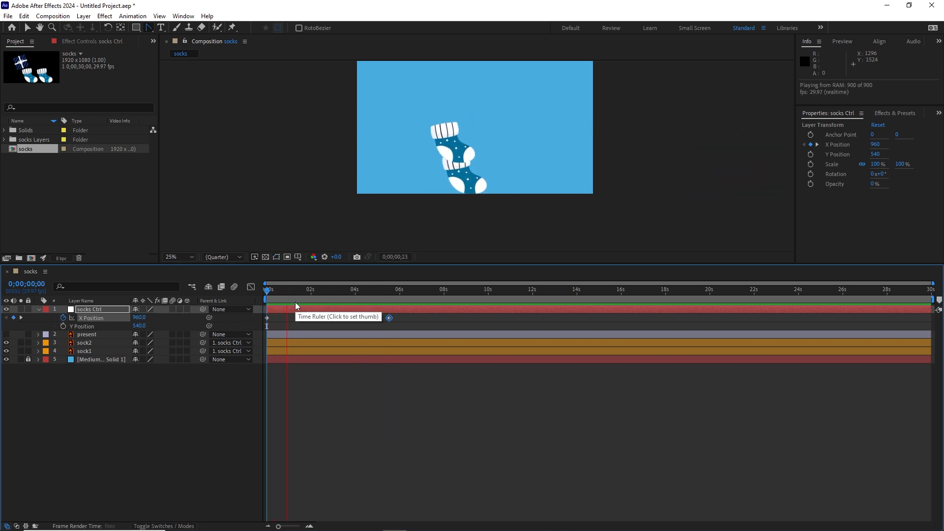
key(space)
drag(378, 291, 389, 291)
drag(139, 321, 165, 319)
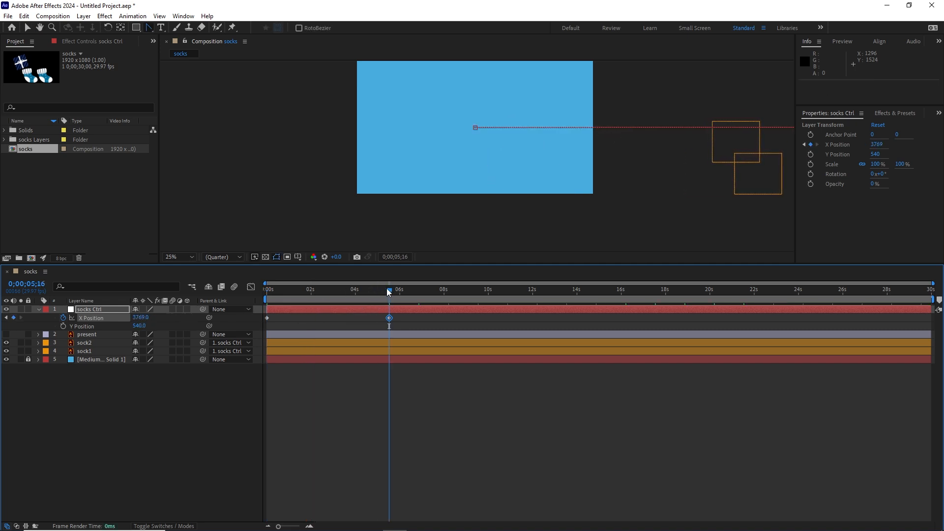
drag(389, 291, 255, 300)
key(space)
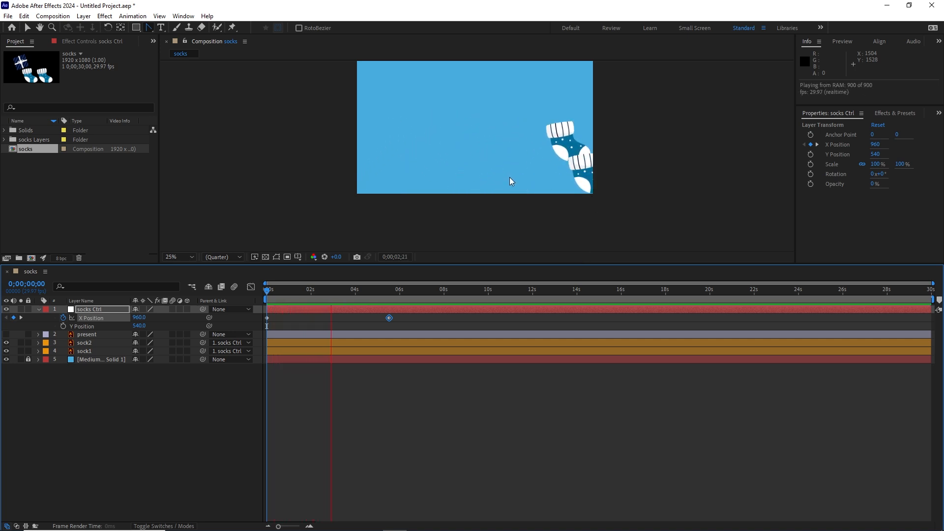
Fit the composition to the viewer and preview the hopping socks at that size.
click(193, 259)
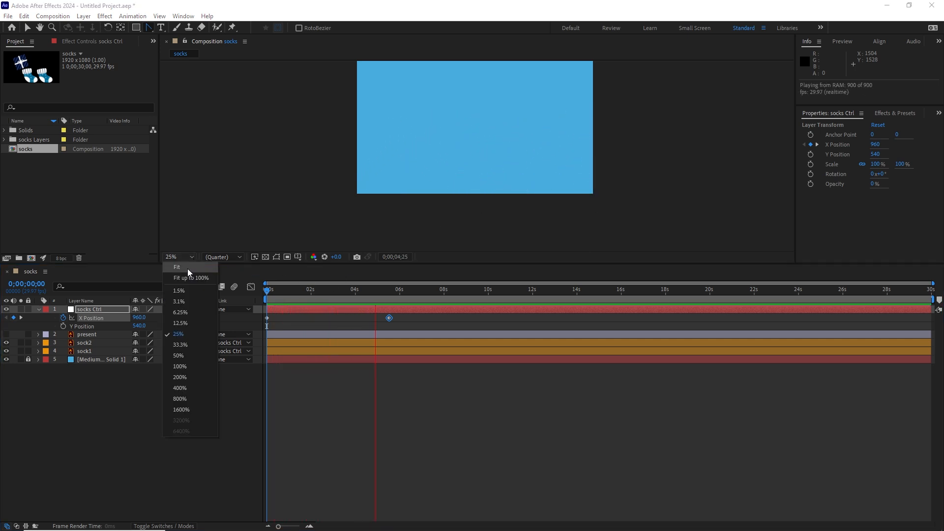
click(187, 268)
key(space)
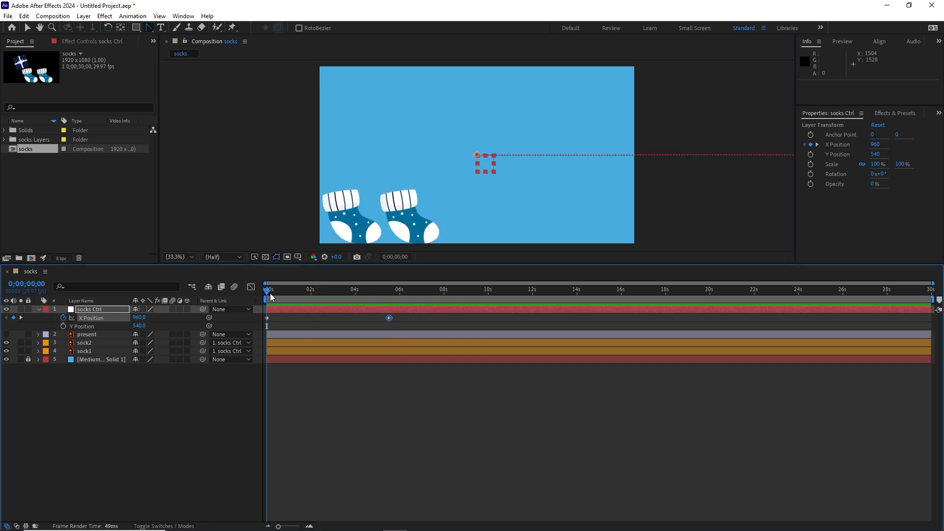
key(space)
Set socks Ctrl's X Position at 0;00;05;16 to 3870 and preview the motion from the start.
click(308, 291)
drag(309, 291, 392, 293)
drag(140, 317, 188, 316)
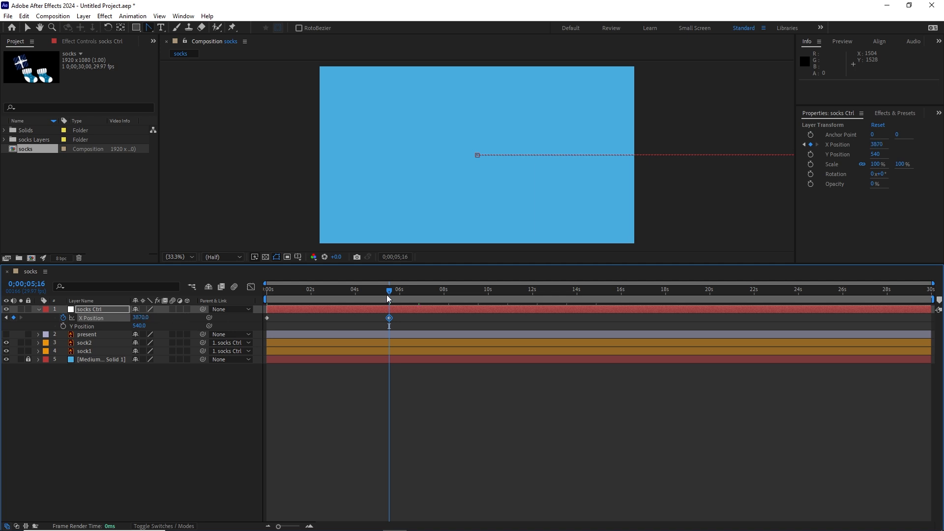
key(space)
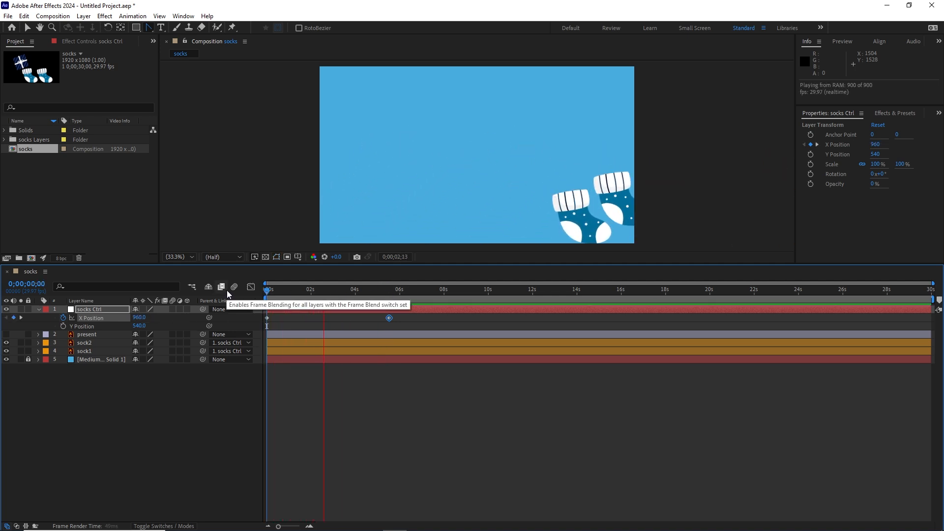
key(space)
Set socks Ctrl's X Position at 0;00;05;16 to 3886, preview the travel and return to the start of the timeline.
drag(352, 291, 388, 293)
drag(142, 319, 148, 317)
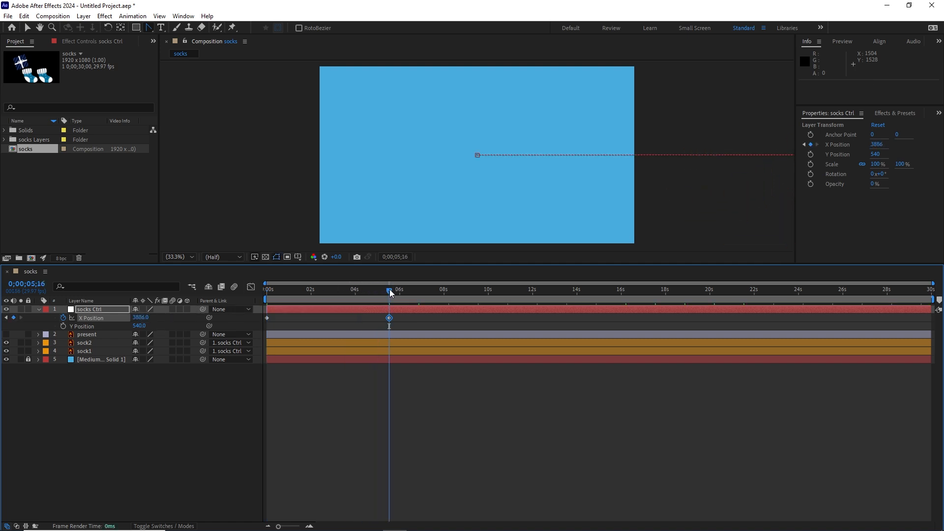
key(Home)
key(space)
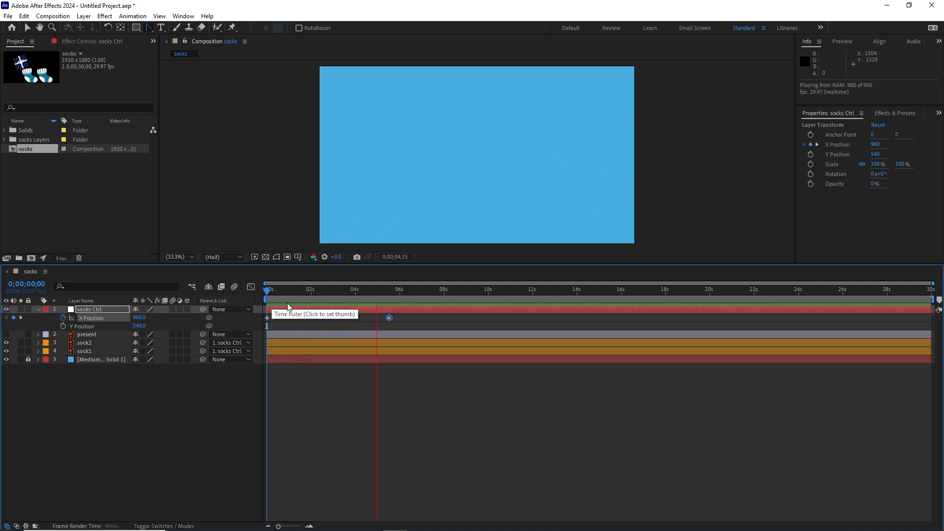
key(space)
drag(378, 294, 271, 307)
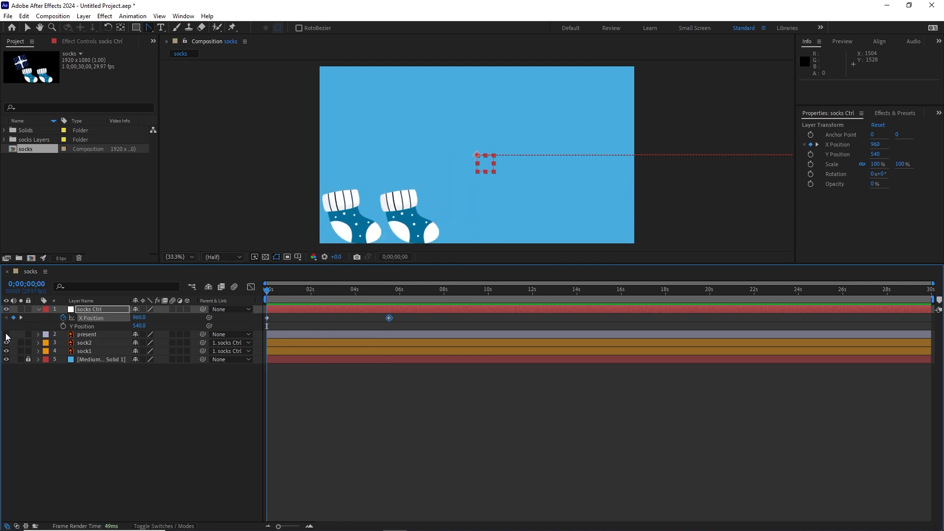
Show the present layer and scale it down to 74%.
click(6, 334)
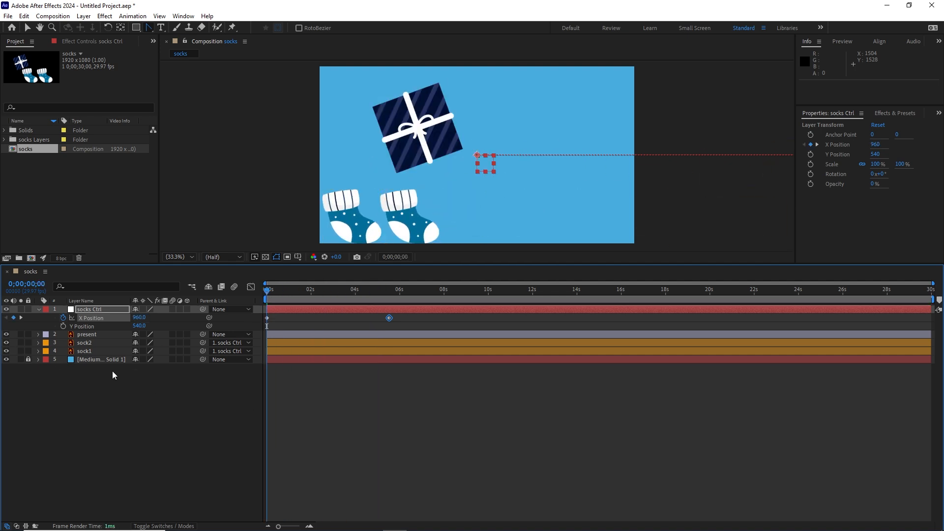
click(89, 333)
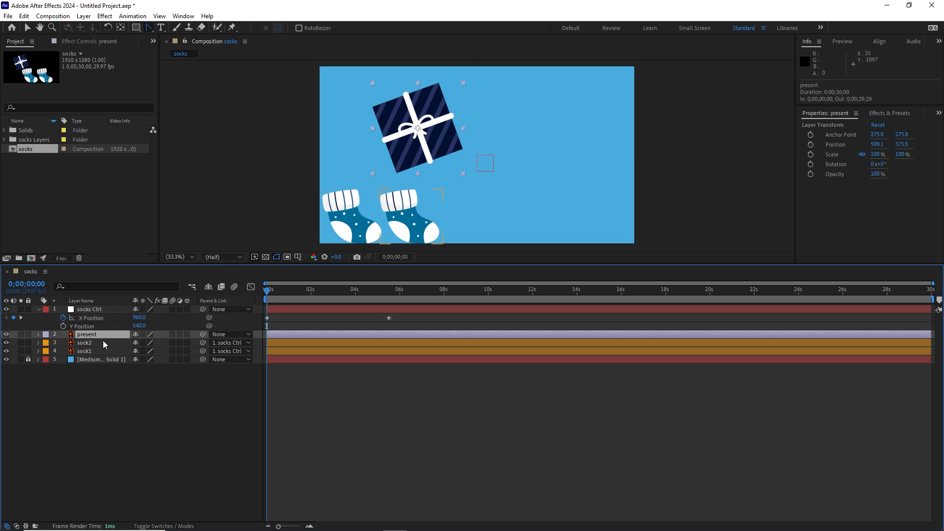
key(s)
drag(169, 344, 157, 345)
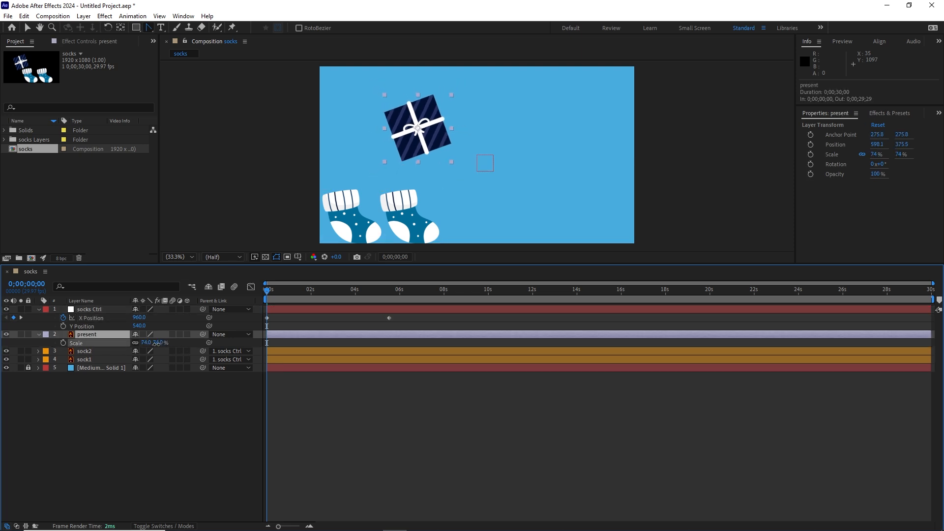
click(120, 414)
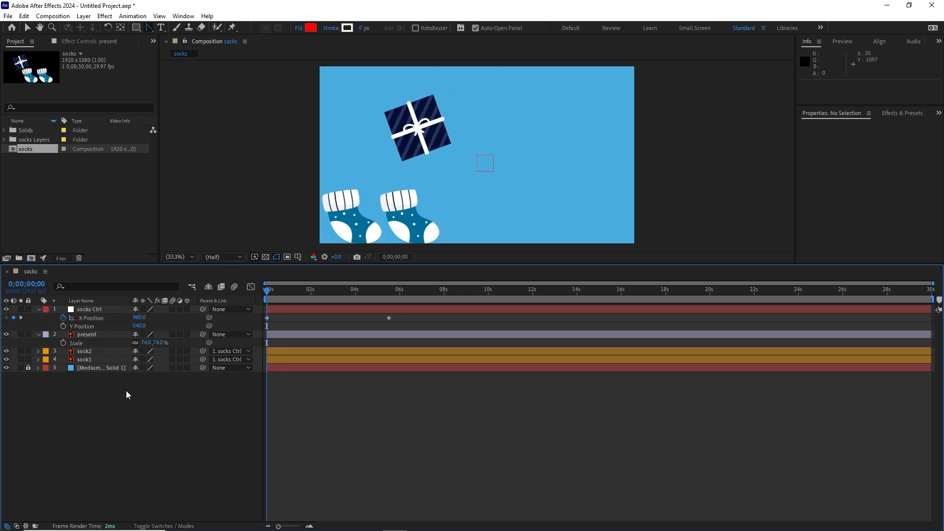
Duplicate the present layer and place the copy level with the original, straddling the frame's right edge.
click(86, 336)
key(ctrl+d)
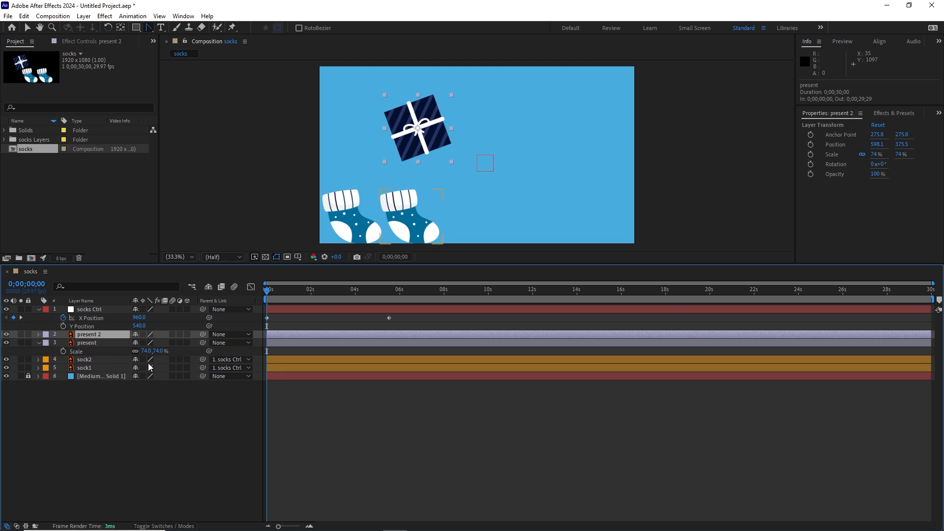
drag(437, 140, 642, 134)
Duplicate present 2 and place the new copy outside the frame at about 3286, 384.5.
key(h)
drag(681, 189, 479, 201)
key(g)
key(ctrl+d)
drag(430, 146, 661, 151)
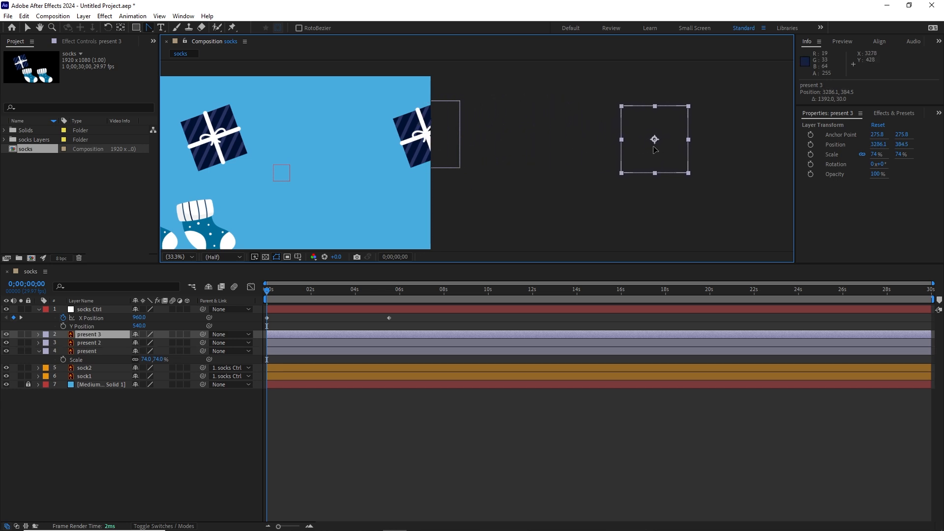
mouse_move(270, 292)
mouse_down()
mouse_move(335, 292)
mouse_move(272, 297)
mouse_up()
click(108, 435)
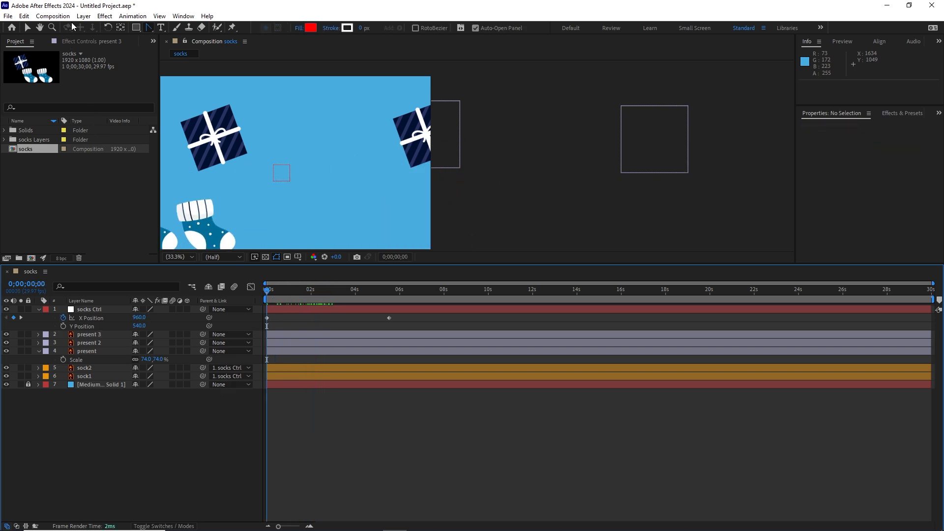
Create a one-node camera named Camera 1 with the 50mm preset.
click(85, 18)
mouse_move(202, 29)
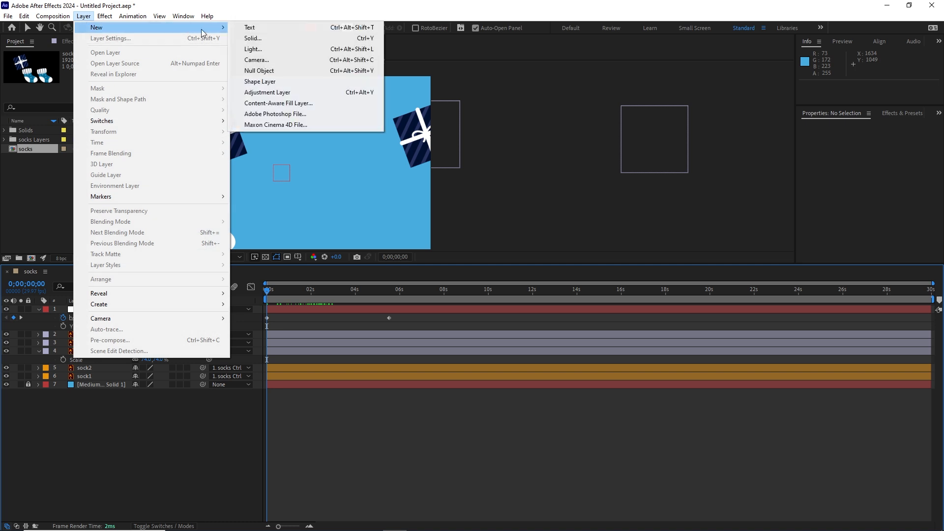
click(253, 59)
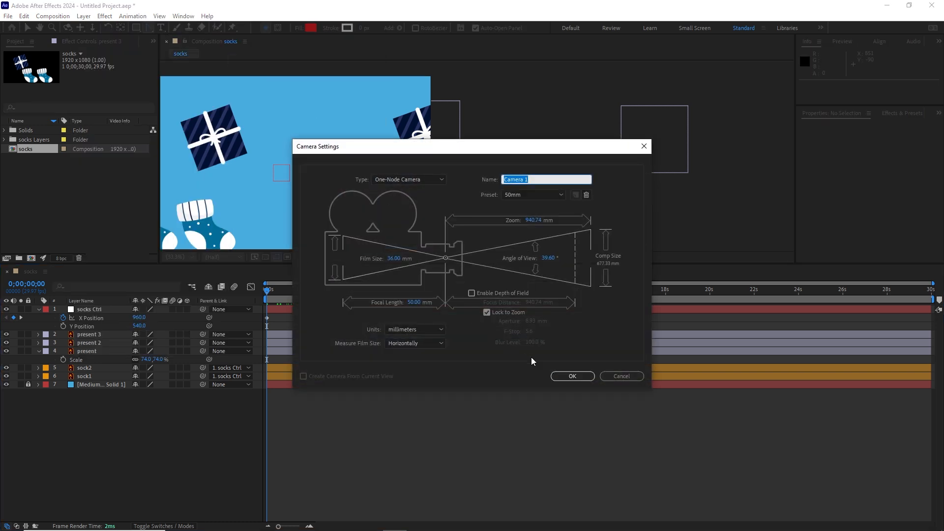
click(429, 180)
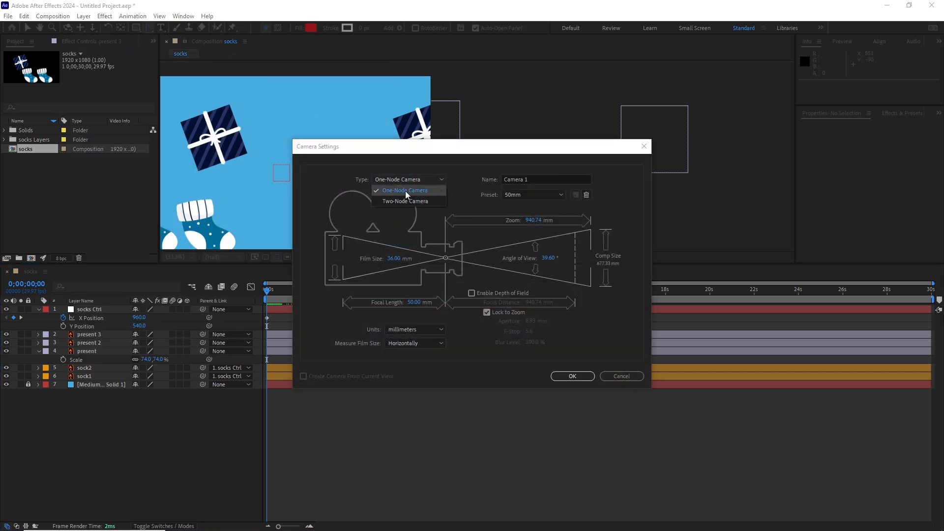
click(406, 195)
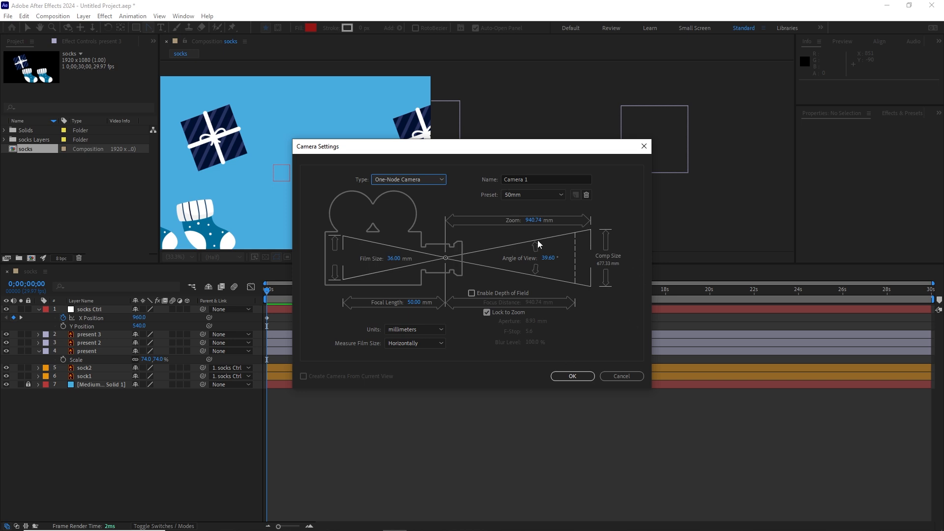
click(573, 377)
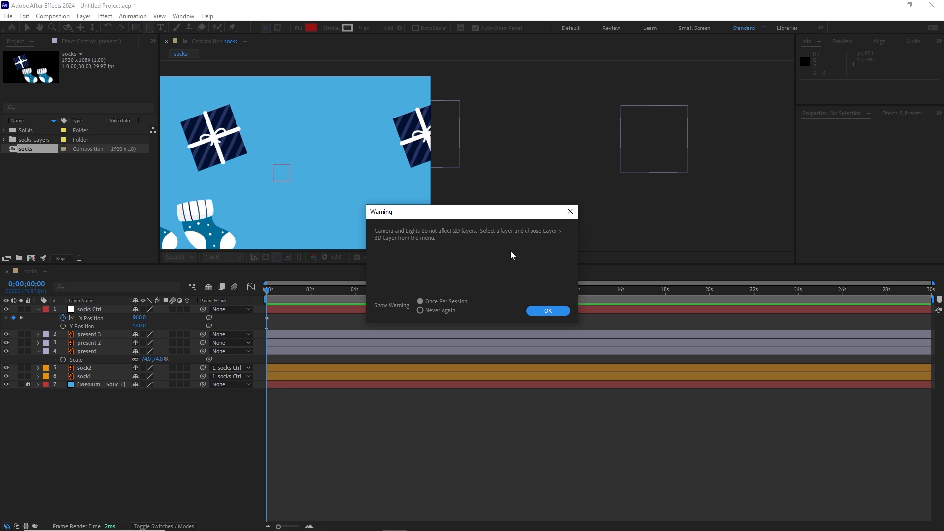
click(553, 314)
click(131, 424)
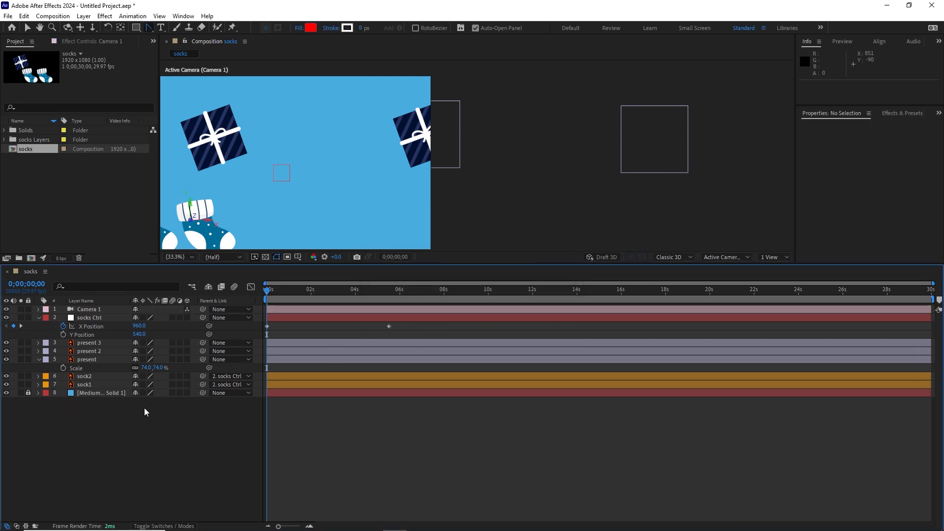
Make socks Ctrl, the three present layers and both sock layers 3D, keeping the background solid locked and 2D.
click(187, 318)
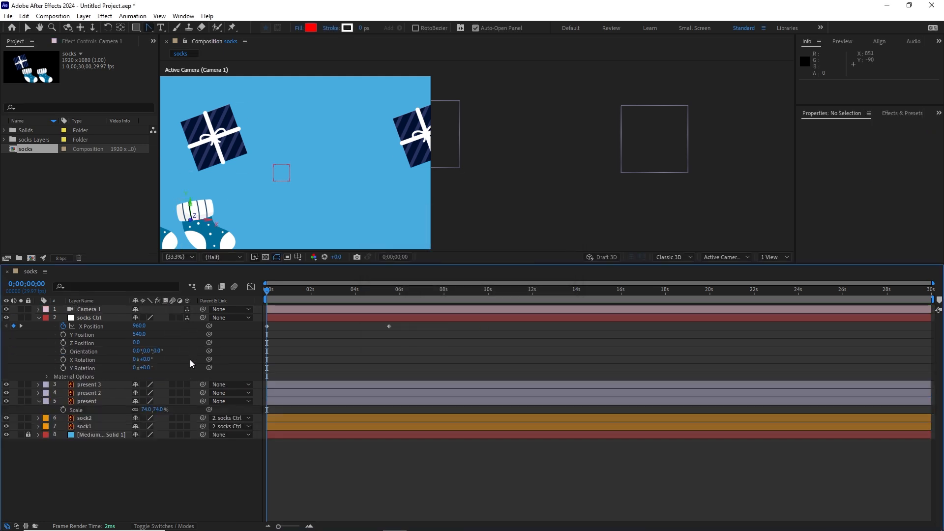
click(187, 385)
click(187, 392)
click(187, 401)
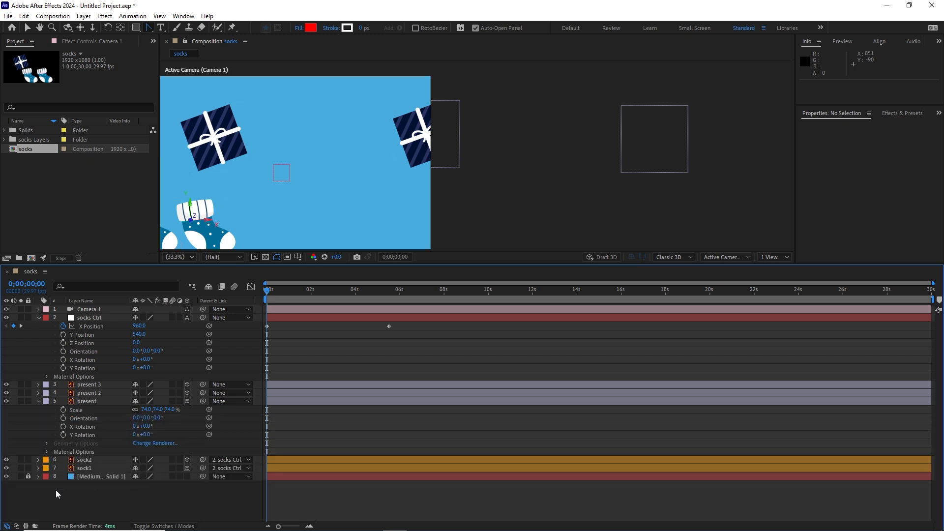
click(188, 476)
click(28, 476)
click(163, 526)
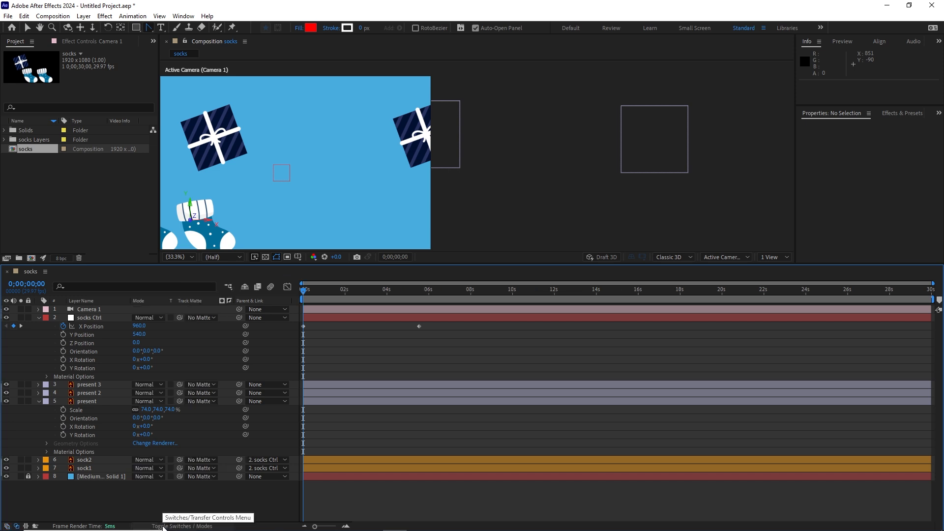
click(164, 526)
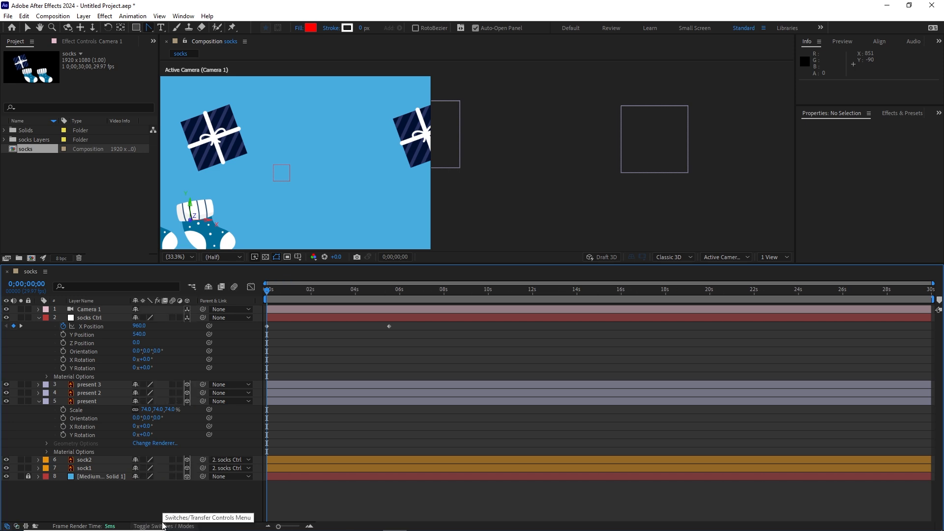
Collapse the expanded properties of the socks Ctrl and present layers in the timeline.
click(163, 525)
click(164, 523)
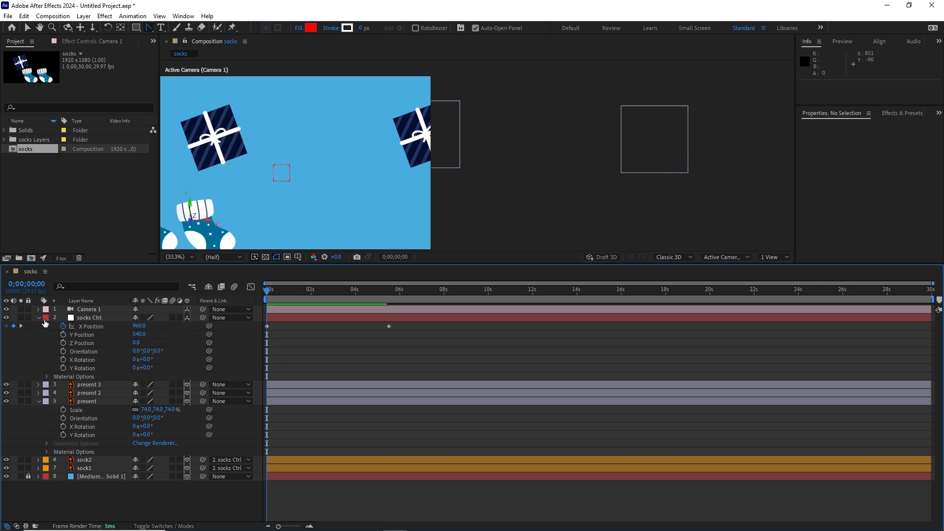
click(91, 311)
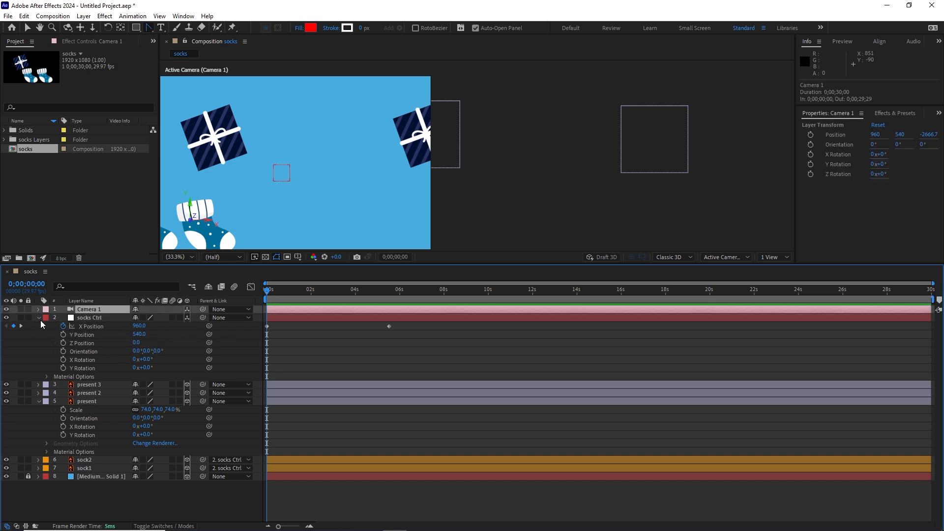
click(39, 318)
click(39, 342)
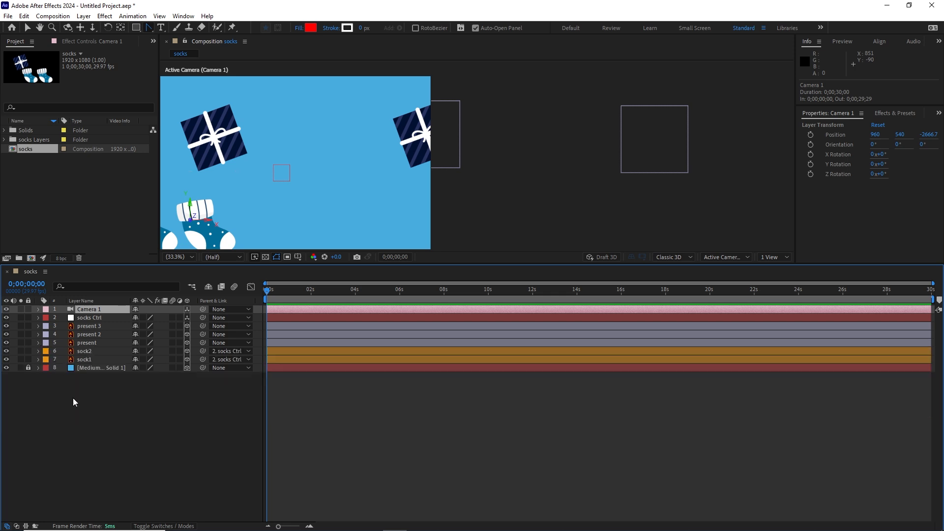
click(99, 363)
Reveal Camera 1's position property and separate its dimensions into X, Y and Z.
click(91, 311)
key(p)
right_click(78, 318)
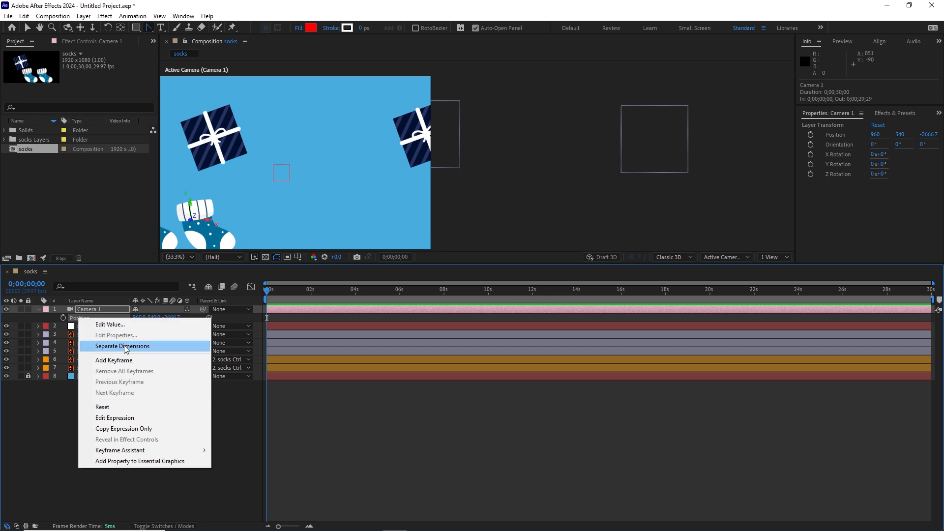
click(125, 346)
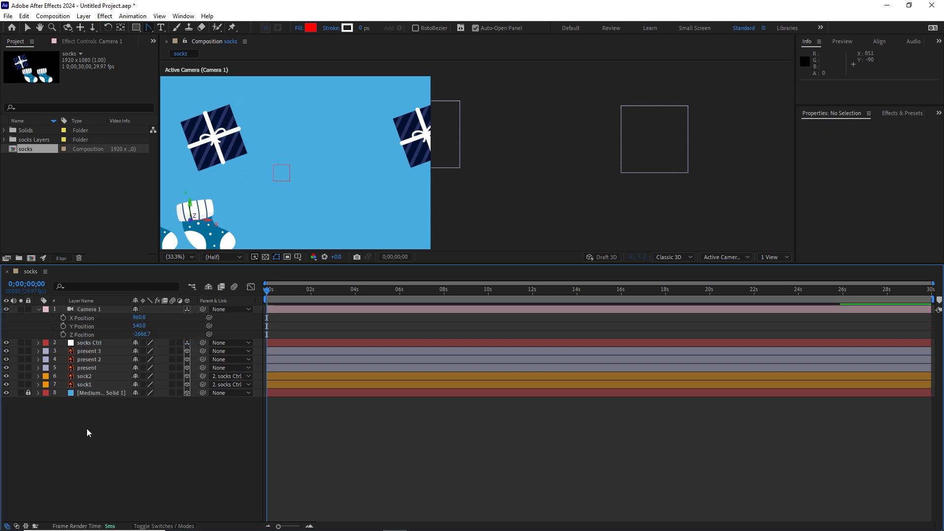
Set Camera 1's X Position to 514 and add a keyframe for it at 0;00;00;00.
key(space)
drag(266, 192, 385, 186)
key(g)
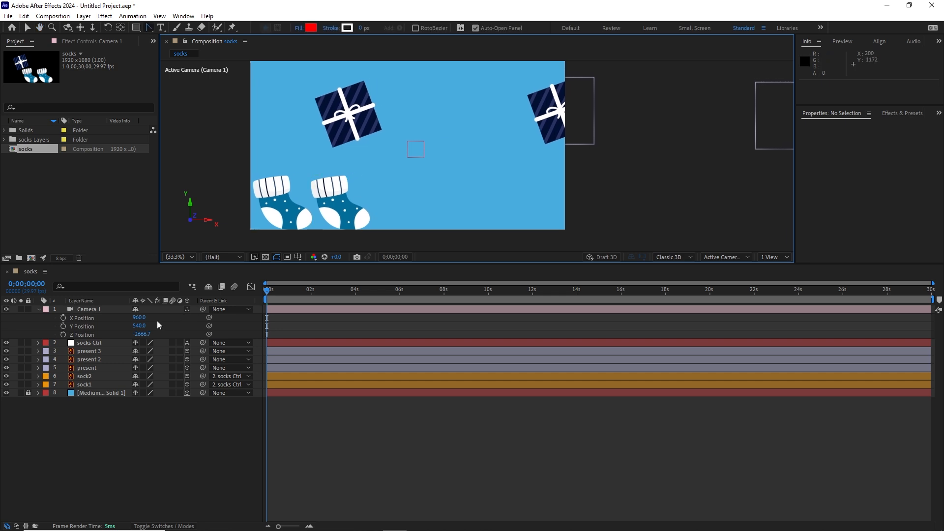
drag(139, 320, 2, 310)
drag(141, 321, 55, 362)
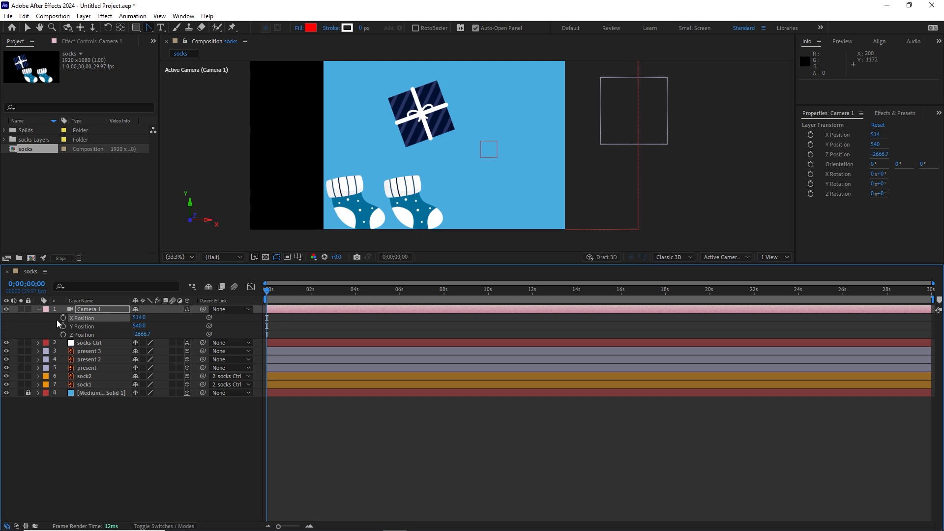
click(63, 317)
Scrub forward to about 4 seconds and reveal the animated properties of sock1 and sock2.
drag(270, 294, 359, 290)
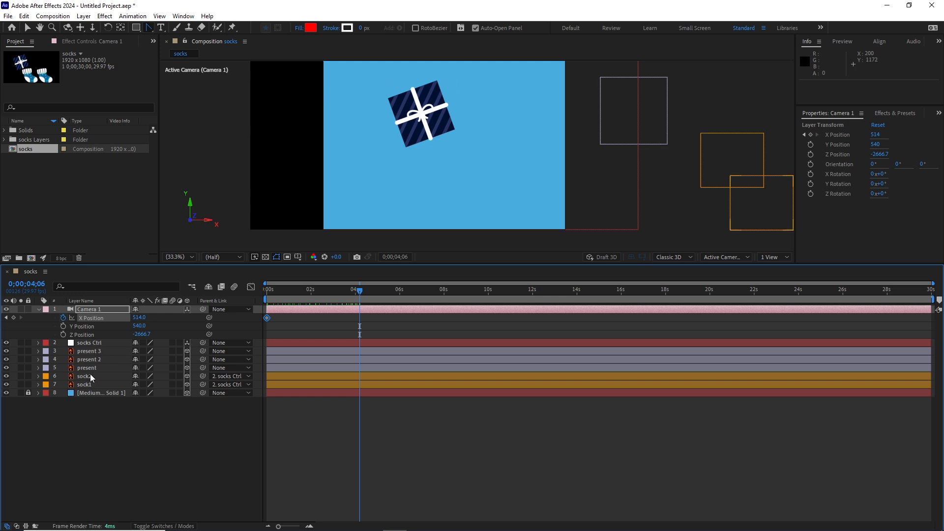
click(86, 384)
shift+click(85, 378)
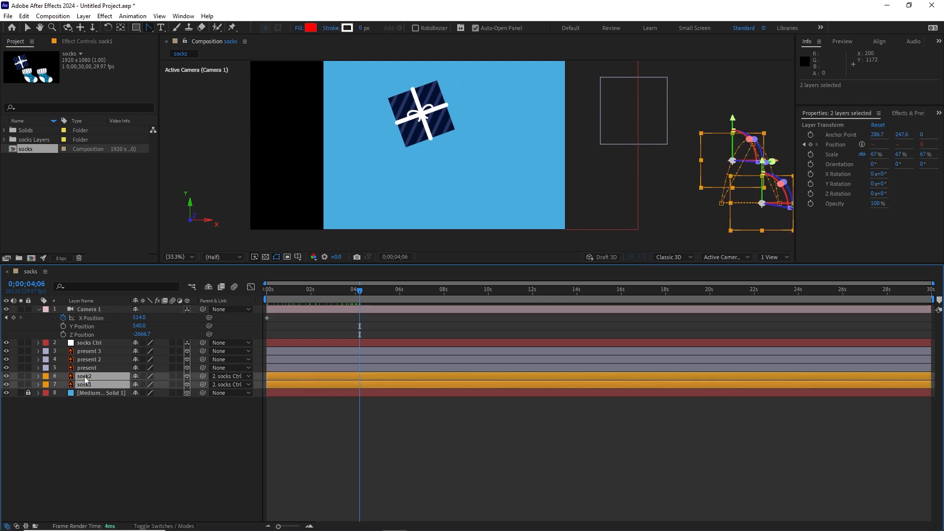
key(u)
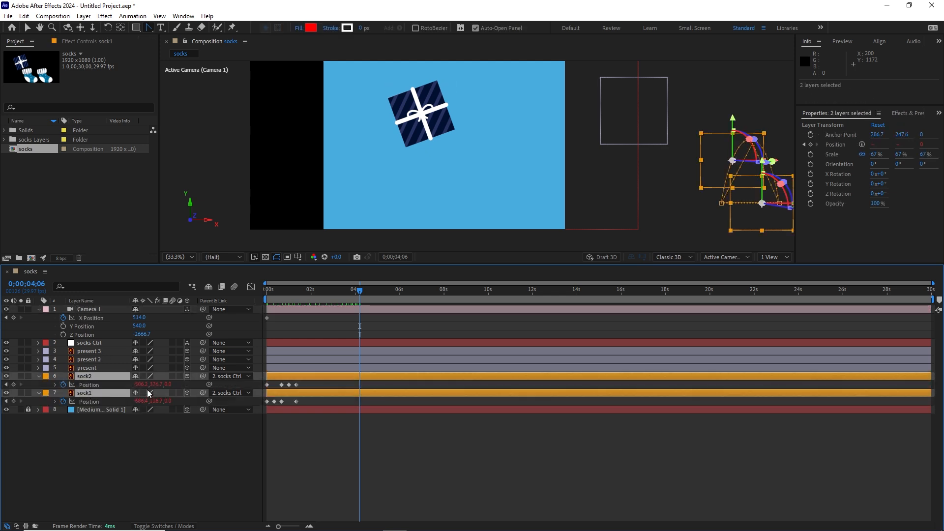
Keyframe Camera 1's X Position at 3321 at 0;00;06;01 so the camera catches up with the socks.
drag(358, 290, 400, 294)
key(h)
mouse_move(540, 229)
mouse_down()
mouse_move(523, 202)
mouse_move(442, 202)
mouse_up()
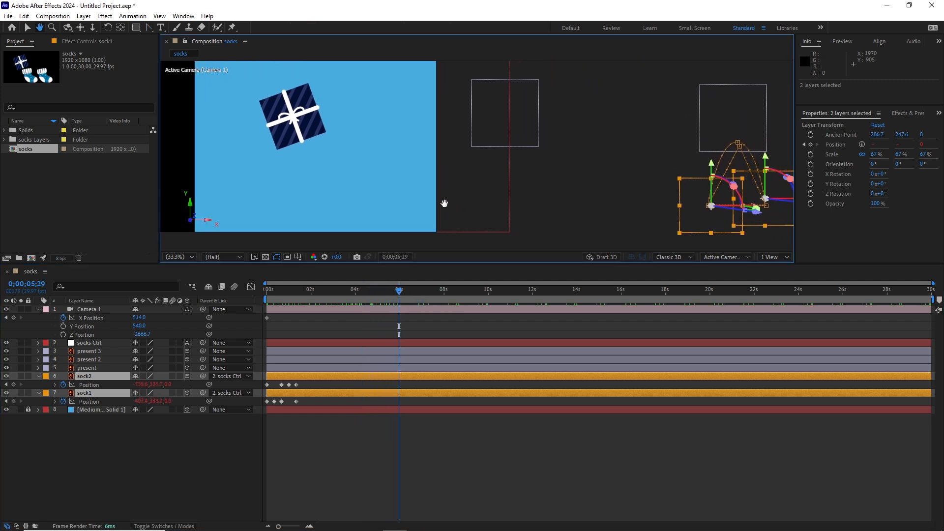
key(g)
drag(401, 294, 402, 292)
drag(137, 317, 237, 327)
drag(145, 317, 209, 329)
drag(145, 321, 206, 326)
drag(142, 320, 426, 300)
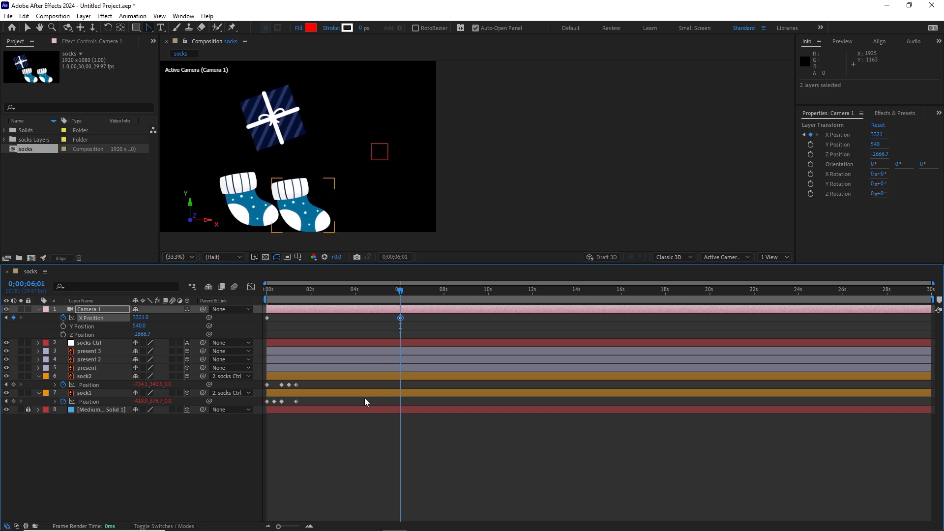
Preview the camera and sock animation from the start of the timeline past the last camera keyframe.
key(Home)
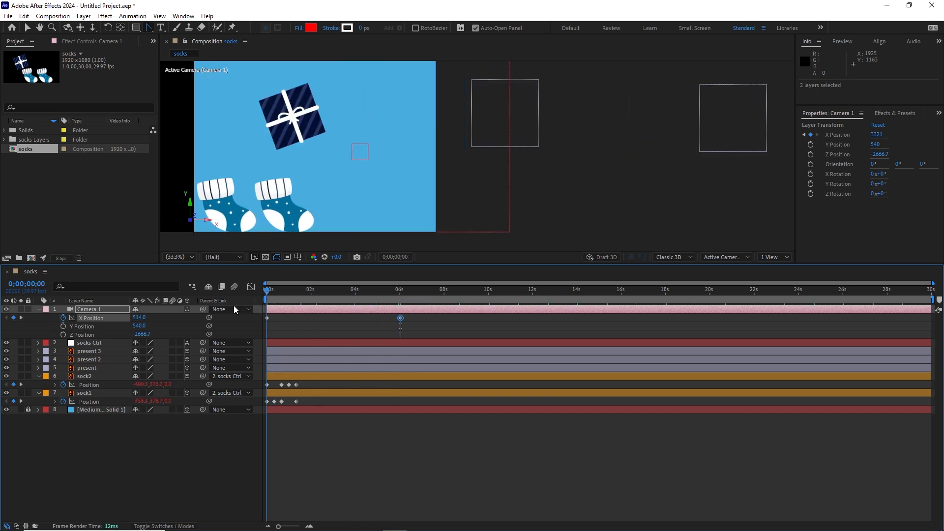
key(space)
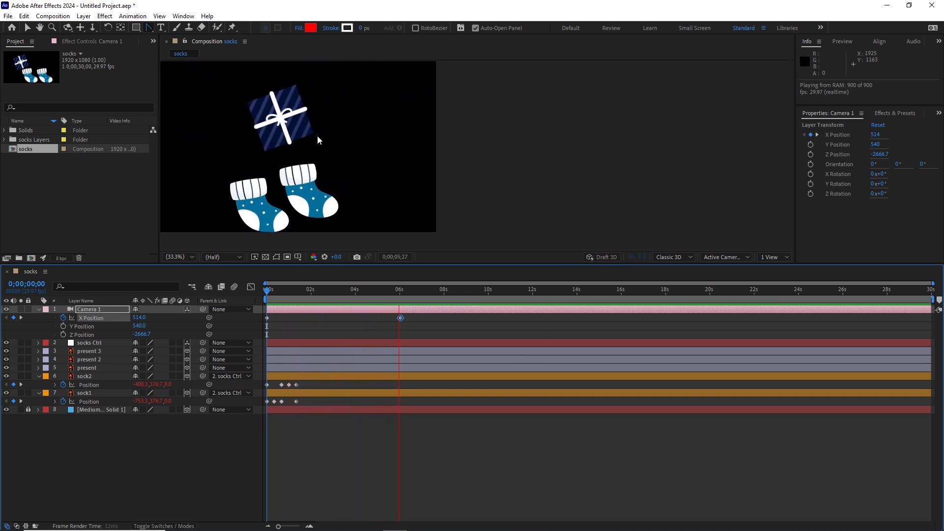
key(space)
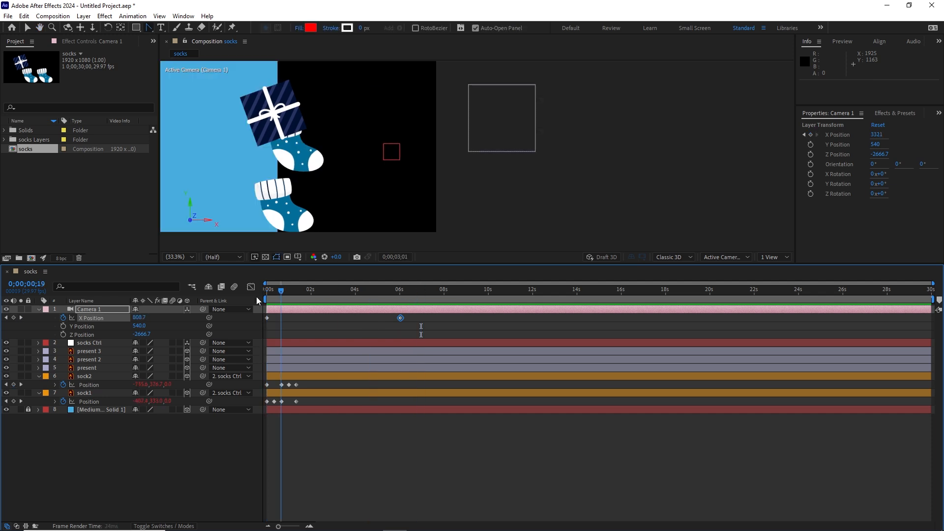
key(space)
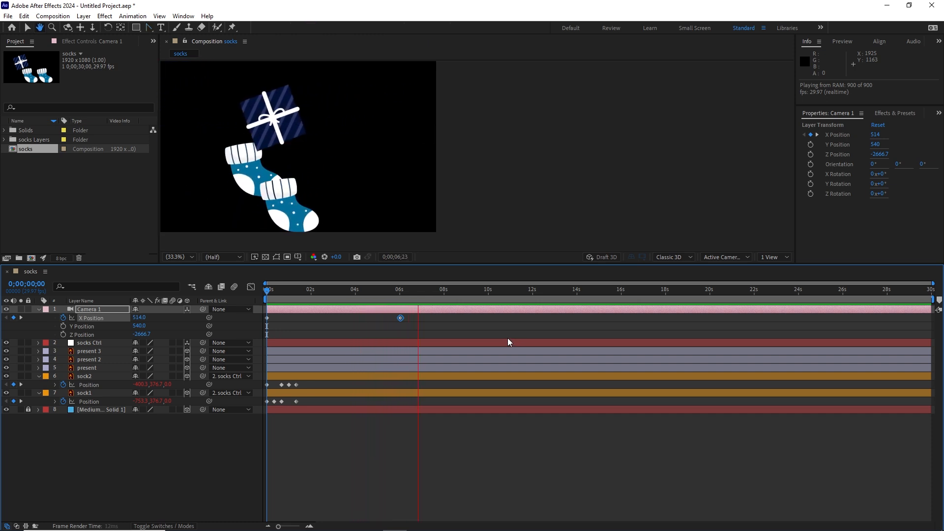
key(space)
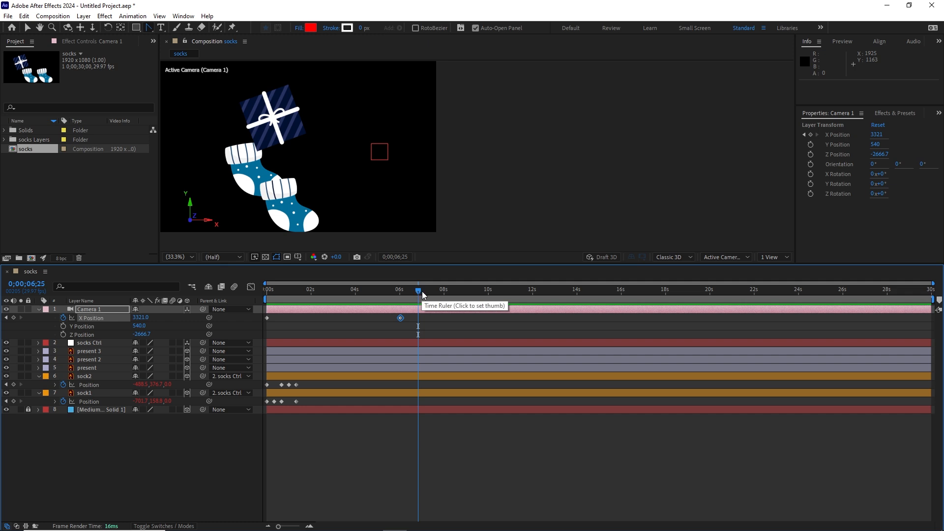
Reveal socks Ctrl's position properties and move the current time to its last X Position keyframe at 0;00;05;16.
drag(420, 291, 404, 294)
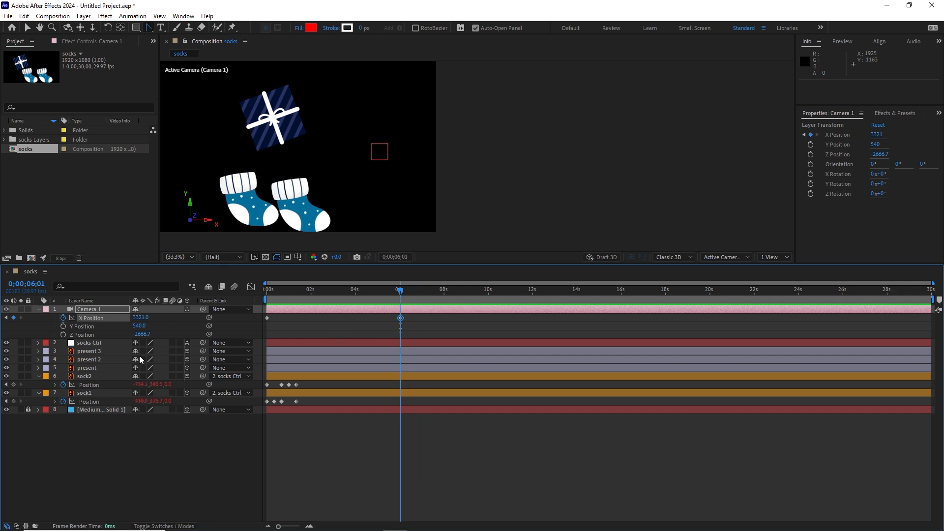
click(86, 344)
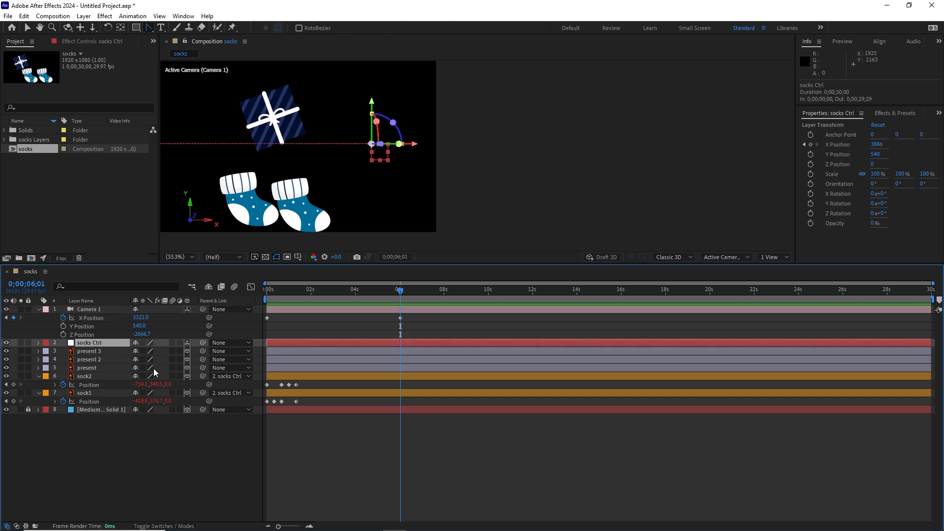
key(p)
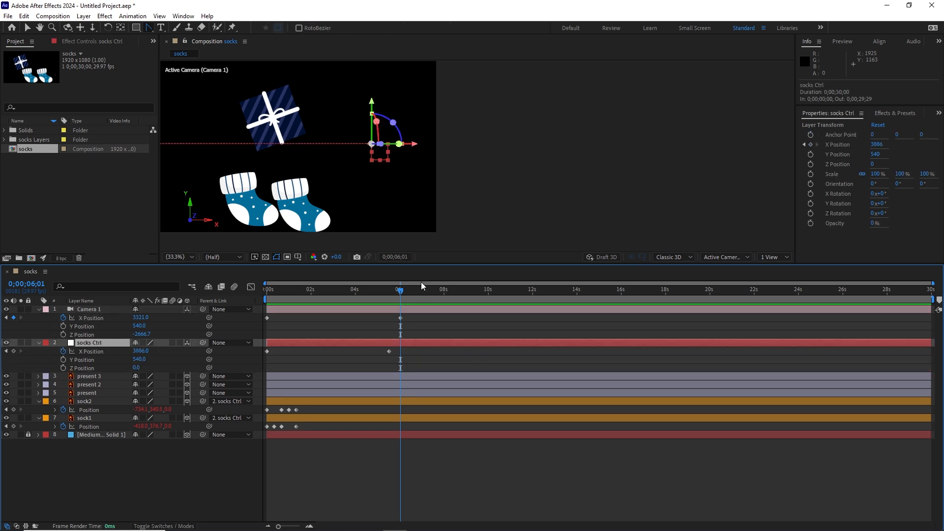
drag(399, 302, 379, 314)
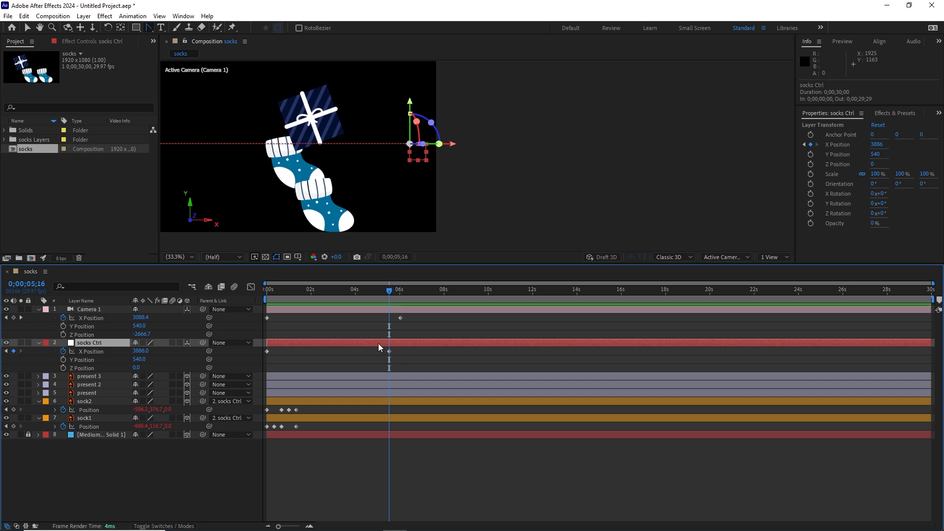
mouse_move(387, 291)
mouse_down()
mouse_move(271, 294)
mouse_move(388, 297)
mouse_up()
Add the expression loopOut("continue") to the X Position of socks Ctrl.
alt+click(64, 351)
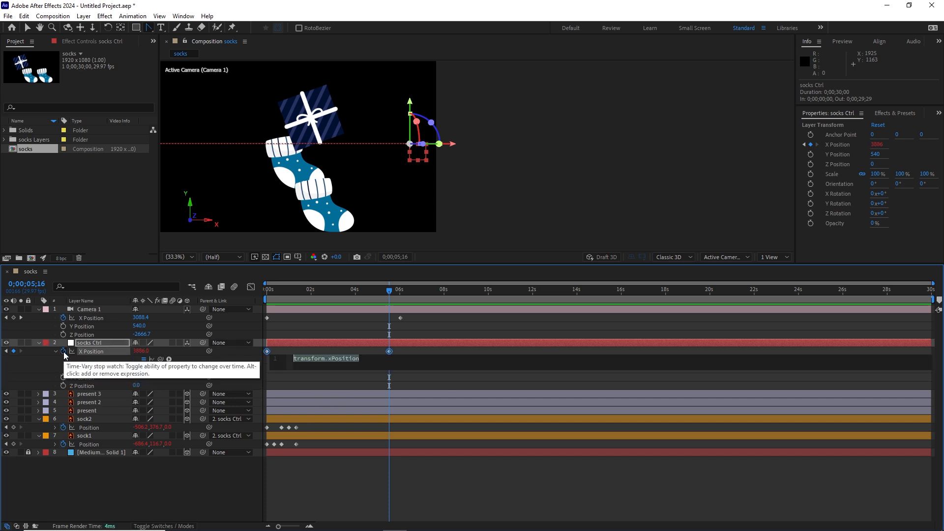
drag(294, 361, 382, 367)
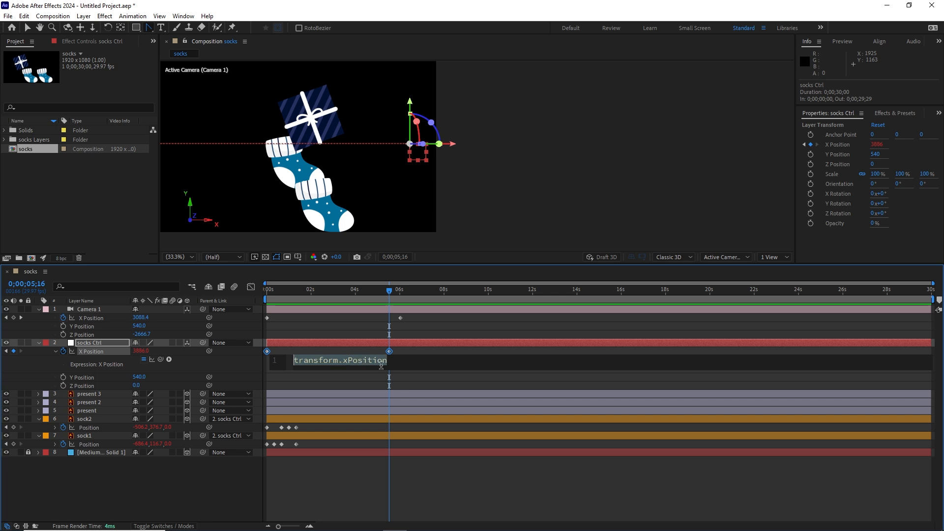
text(loop)
key(Down)
key(Down)
key(Return)
text(")
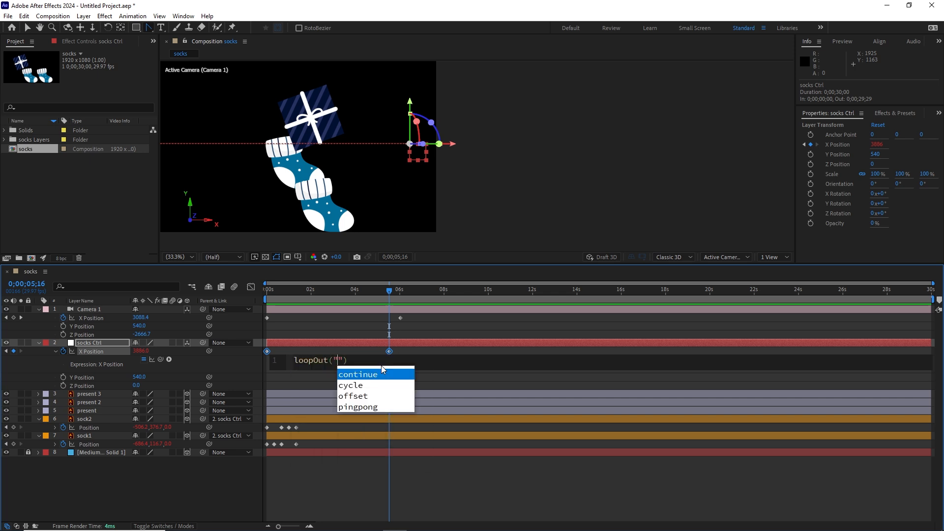
key(Return)
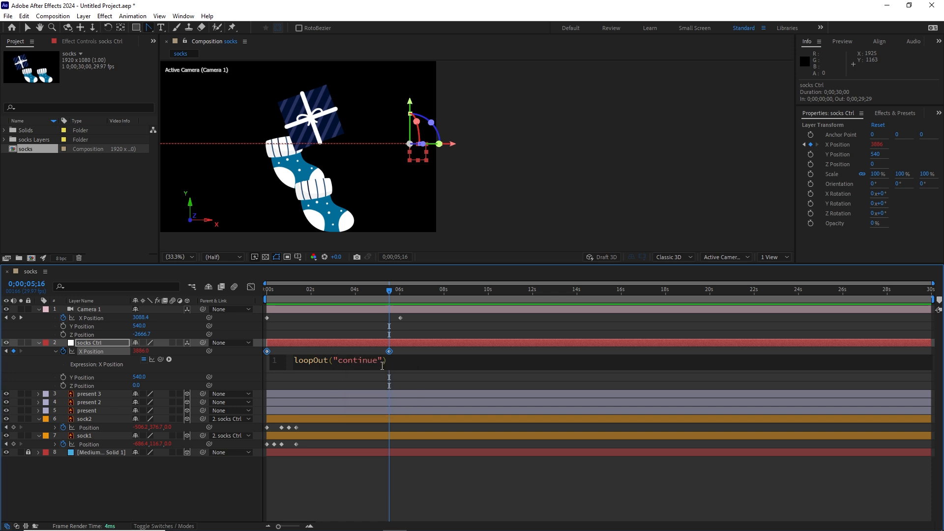
click(420, 479)
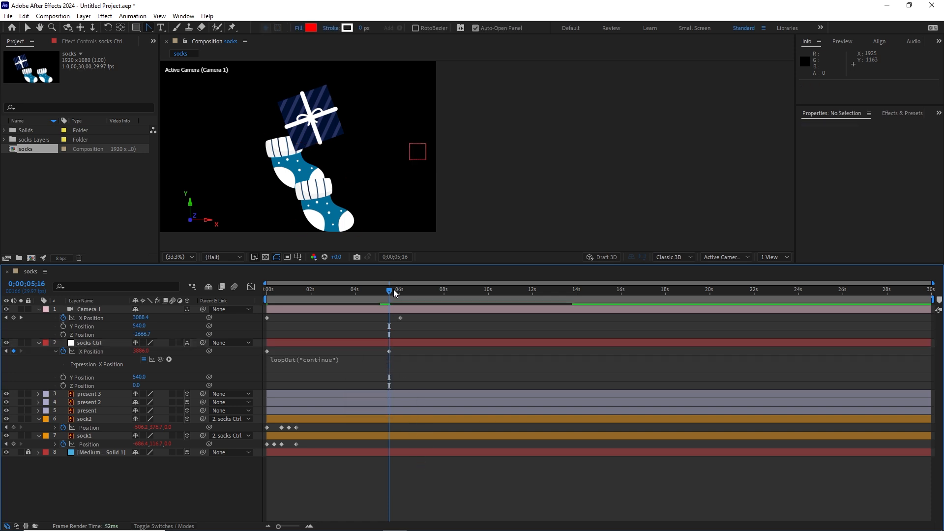
Play the animation from the beginning to check the socks' continued movement past their last keyframe.
drag(388, 293, 266, 294)
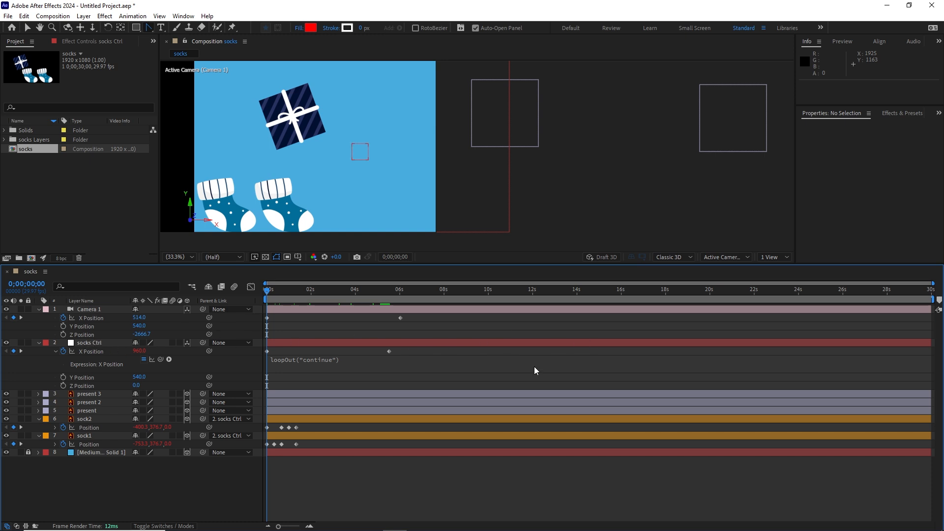
key(space)
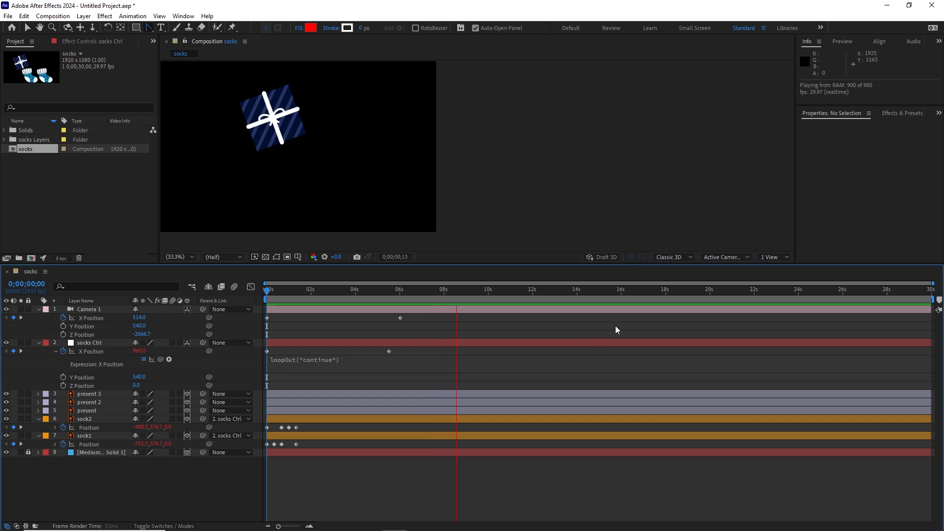
key(space)
Go to the last camera keyframe at 0;00;06;01 and add the expression loopOut("continue") to Camera 1's X Position.
drag(466, 290, 399, 294)
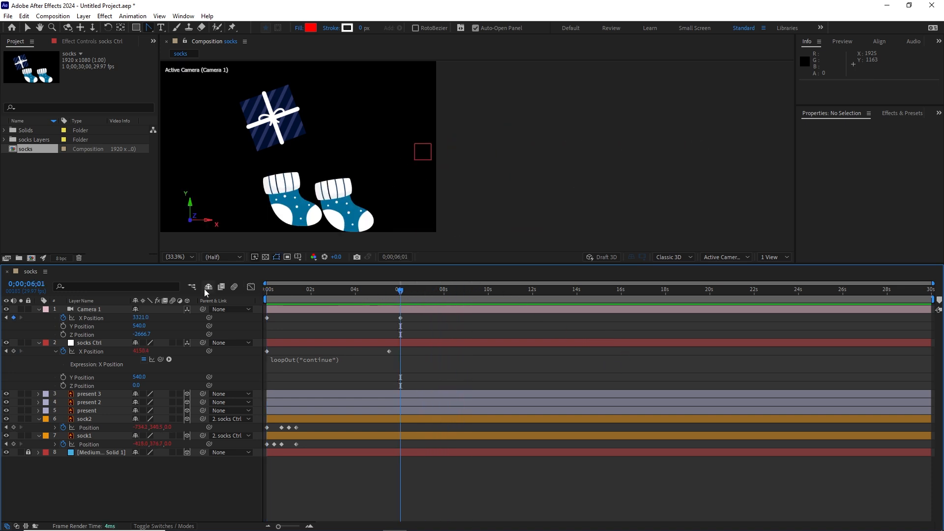
alt+click(64, 322)
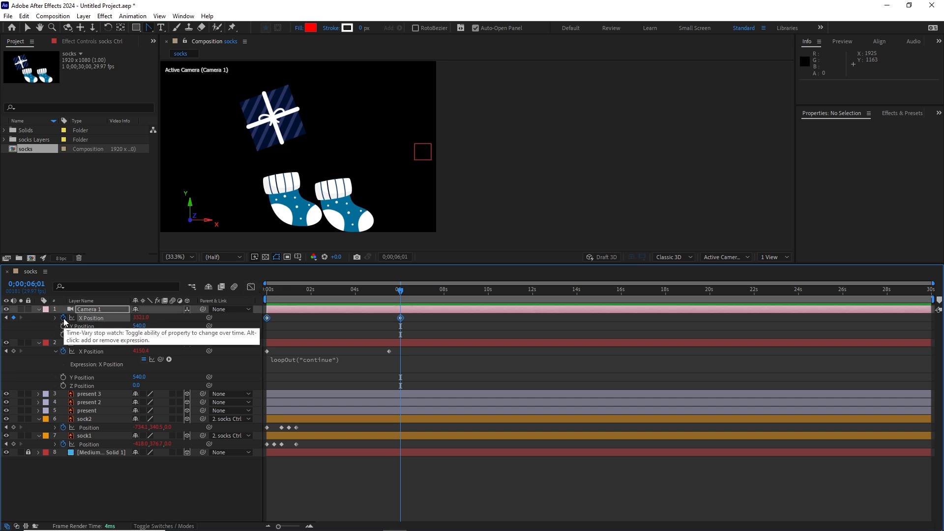
text(lo)
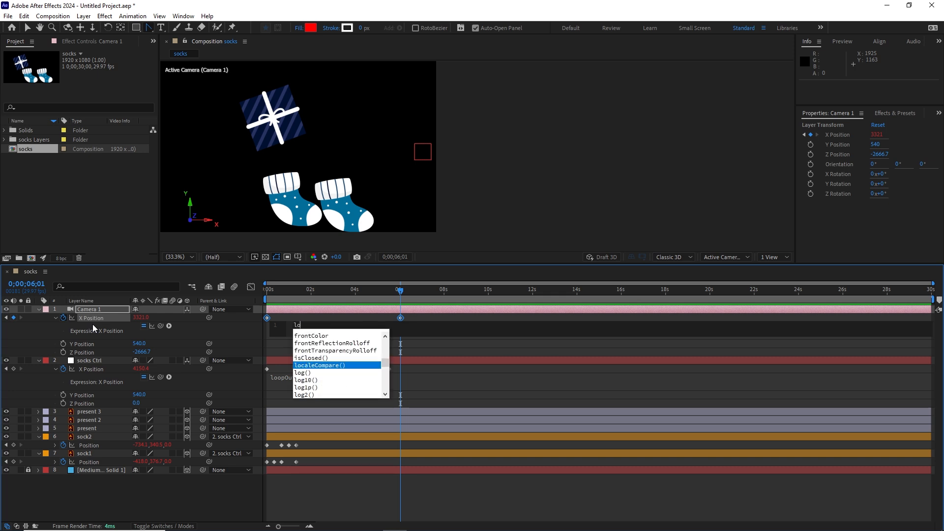
scroll(312, 339, up, 5)
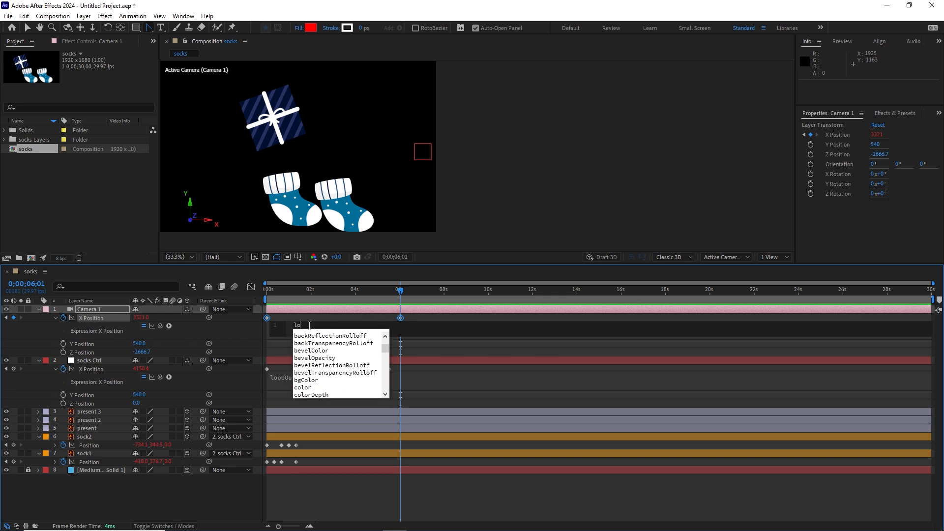
click(308, 325)
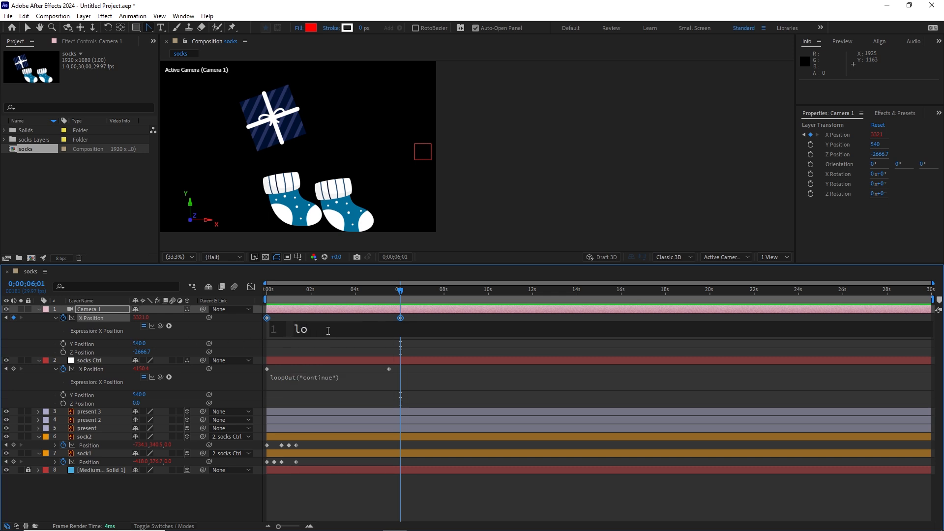
text(op)
key(Down)
key(Down)
key(Return)
text(")
key(Escape)
click(367, 474)
Return to the start of the timeline and preview the socks and camera moving together.
drag(401, 293, 248, 316)
key(space)
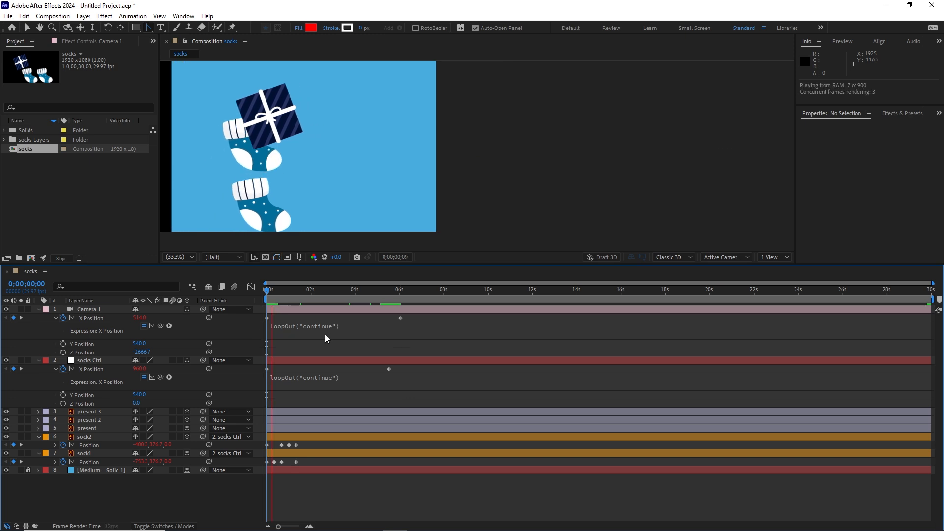
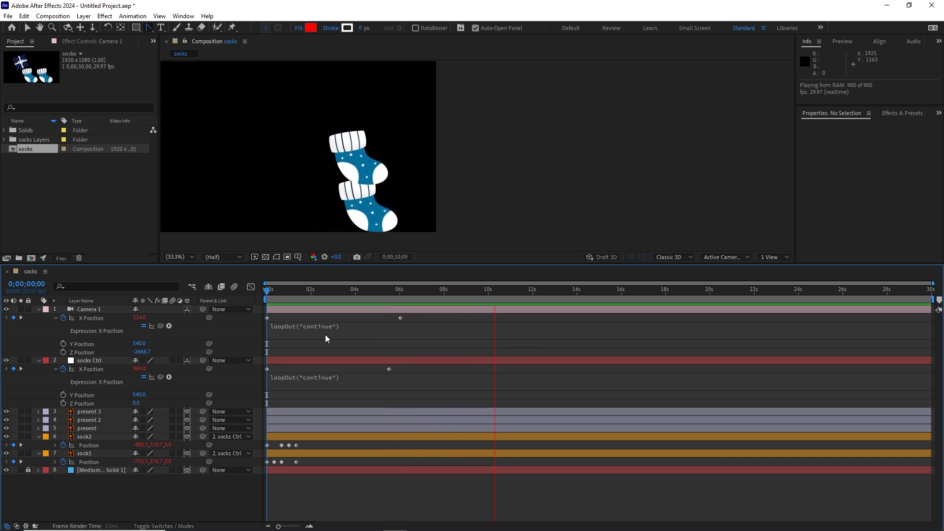
Move Camera 1's last X Position keyframe slightly earlier, close to the last socks Ctrl keyframe, and preview the movement.
key(space)
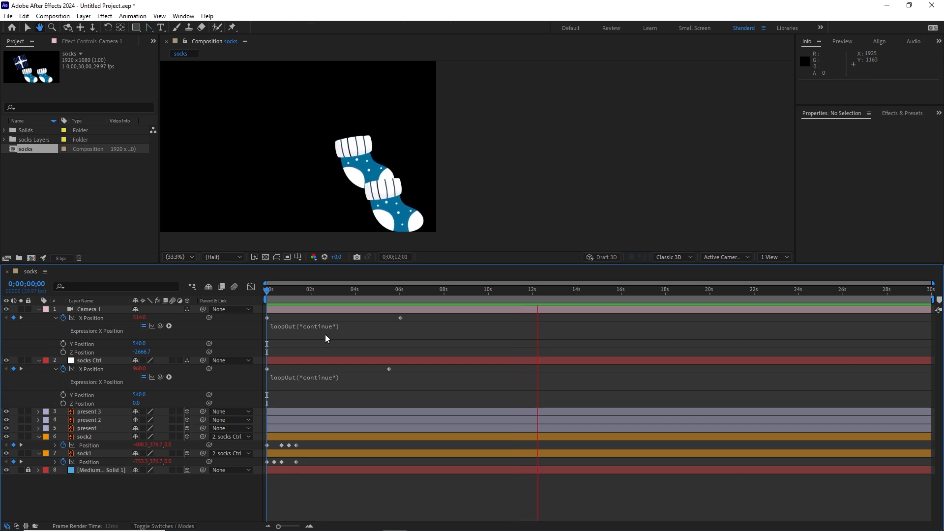
drag(400, 317, 387, 318)
key(space)
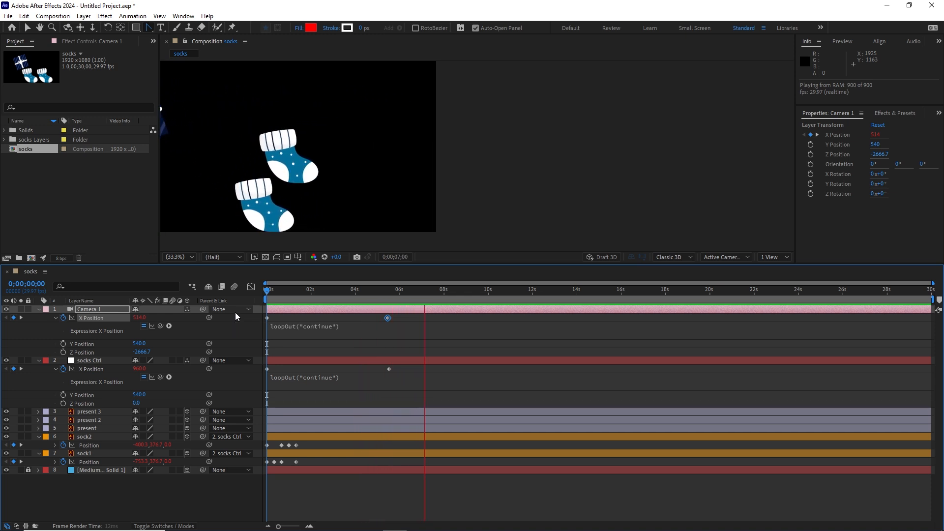
key(space)
At 0;00;06;08, duplicate the present 3 layer and shift the copy horizontally to an X position of 4906.1.
drag(431, 293, 405, 291)
click(207, 119)
click(206, 120)
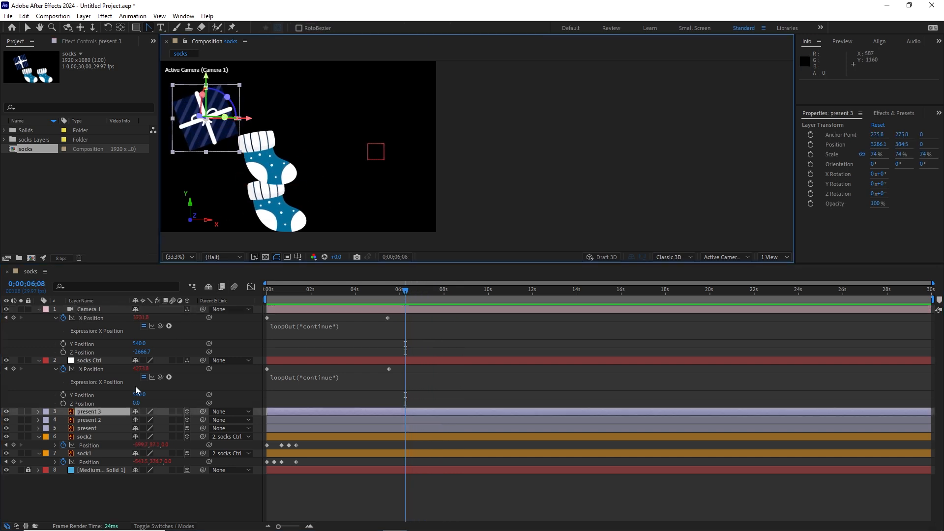
key(ctrl+d)
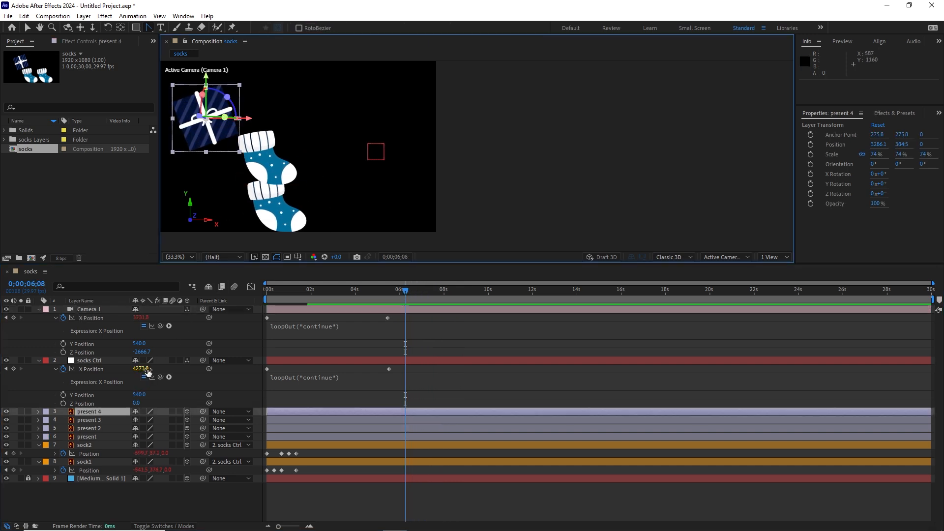
key(shift+Right)
key(shift+Right)
key(shift+Right)
key(shift+Right)
key(shift+Right)
key(shift+Right)
key(shift+Right)
key(shift+Right)
key(shift+Right)
key(shift+Right)
key(shift+Right)
key(shift+Right)
key(shift+Right)
key(shift+Right)
key(shift+Right)
key(shift+Right)
key(shift+Right)
key(shift+Right)
key(shift+Right)
key(shift+Right)
key(shift+Right)
key(shift+Right)
key(shift+Right)
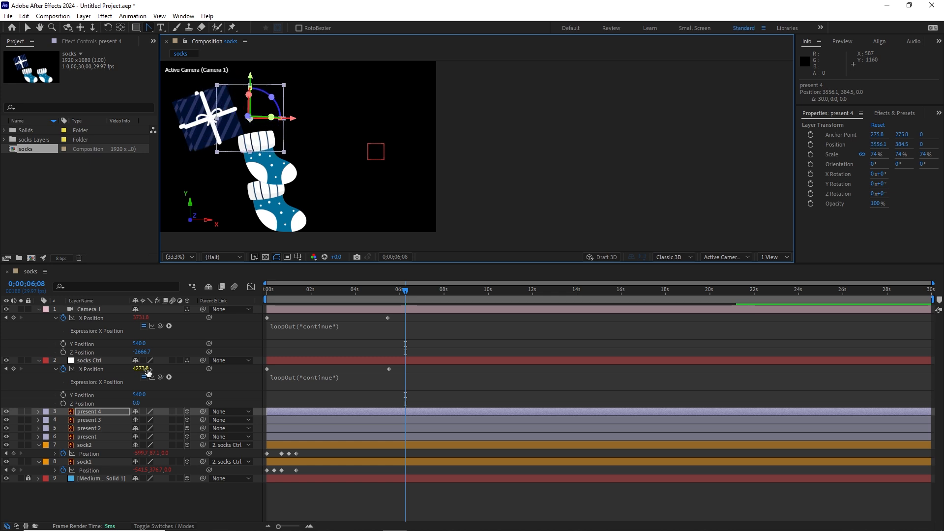
key(shift+Right)
key(shift+Right)
key(shift+Right)
key(shift+Right)
key(shift+Right)
key(shift+Right)
key(shift+Right)
key(shift+Right)
key(shift+Right)
key(shift+Right)
key(shift+Right)
key(shift+Right)
key(shift+Right)
key(shift+Right)
key(shift+Right)
key(shift+Right)
key(shift+Right)
key(shift+Right)
key(shift+Right)
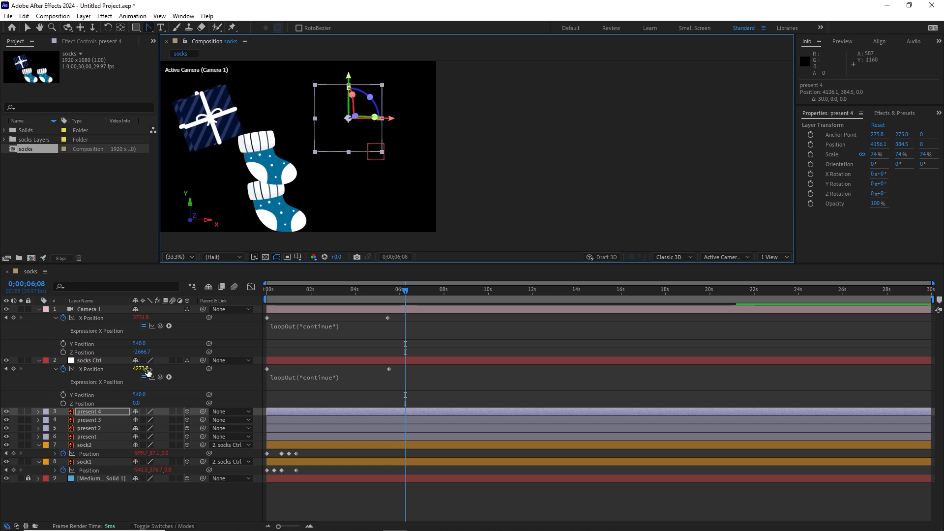
key(shift+Right)
key(shift+Right)
key(shift+Right)
key(shift+Right)
key(shift+Right)
key(shift+Right)
key(shift+Right)
key(shift+Right)
key(shift+Right)
key(shift+Right)
key(shift+Right)
key(shift+Right)
key(shift+Right)
key(shift+Right)
key(shift+Right)
key(shift+Right)
key(shift+Right)
key(shift+Right)
key(shift+Right)
key(shift+Right)
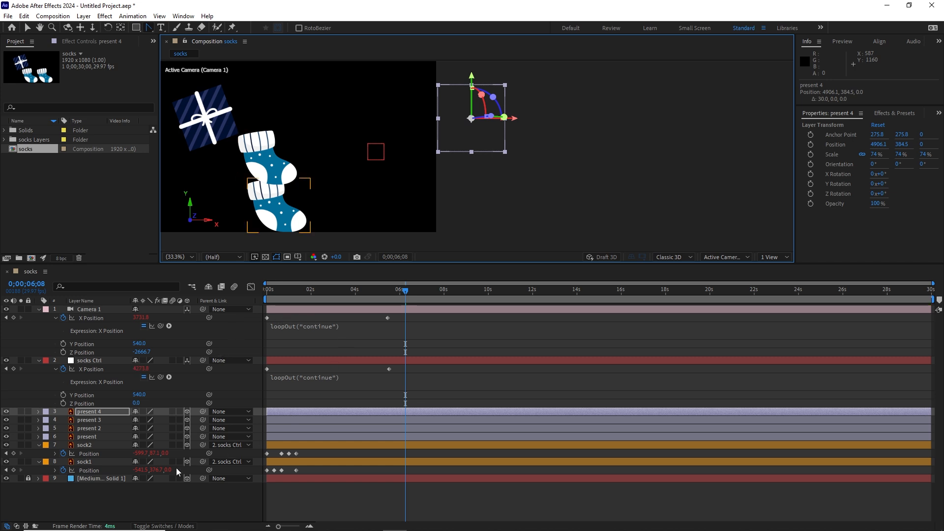
Unlock the Medium Royal Blue solid, unlink its scale proportions and widen it horizontally to 927%.
click(28, 478)
click(93, 478)
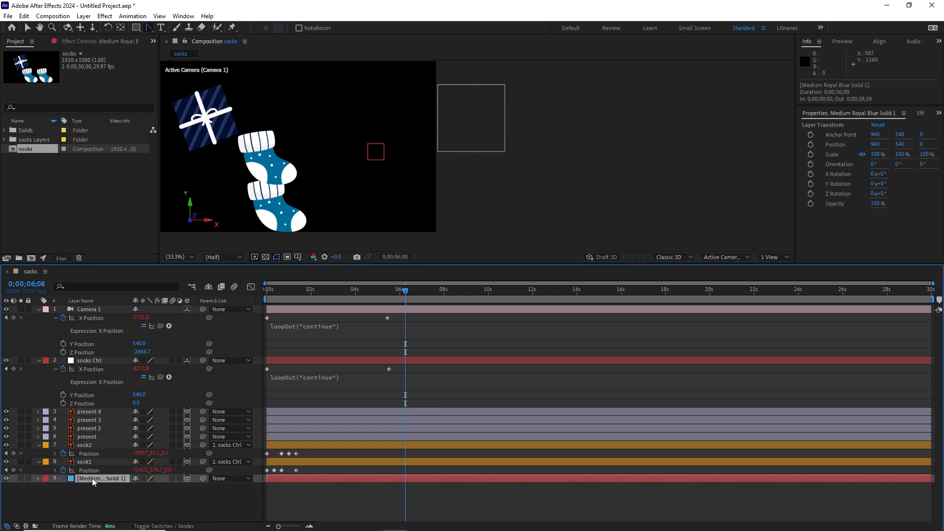
key(s)
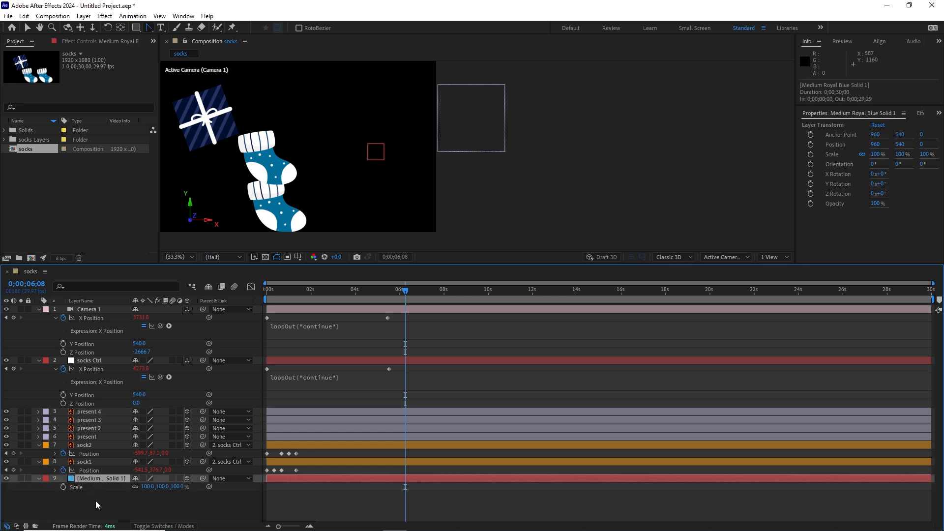
click(136, 486)
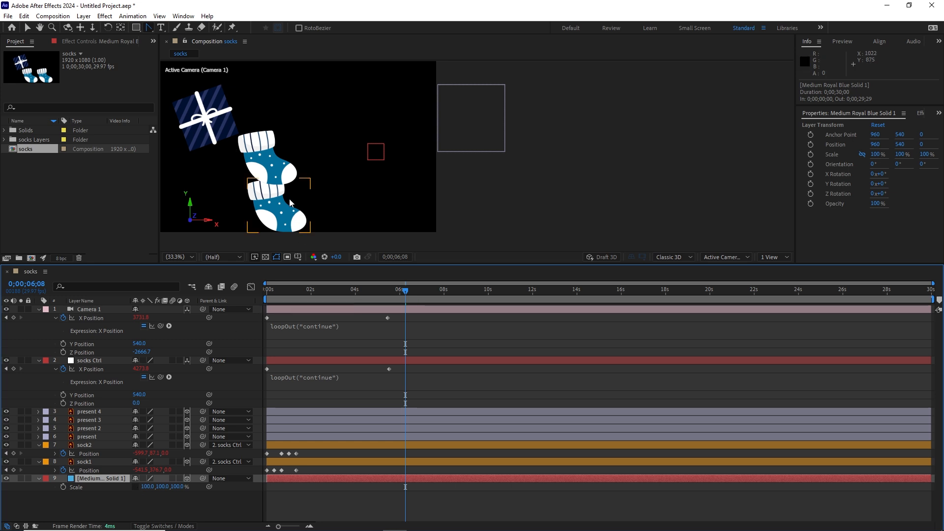
scroll(287, 189, down, 4)
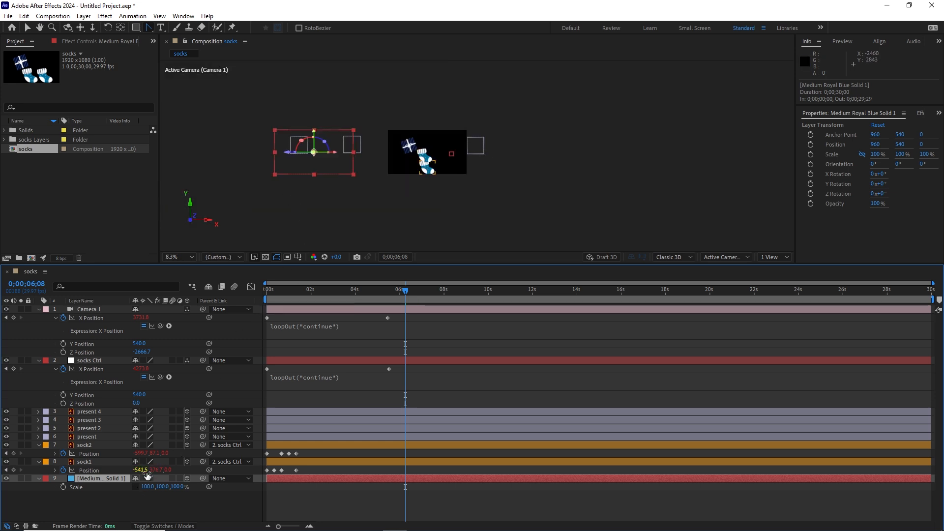
drag(145, 486, 512, 444)
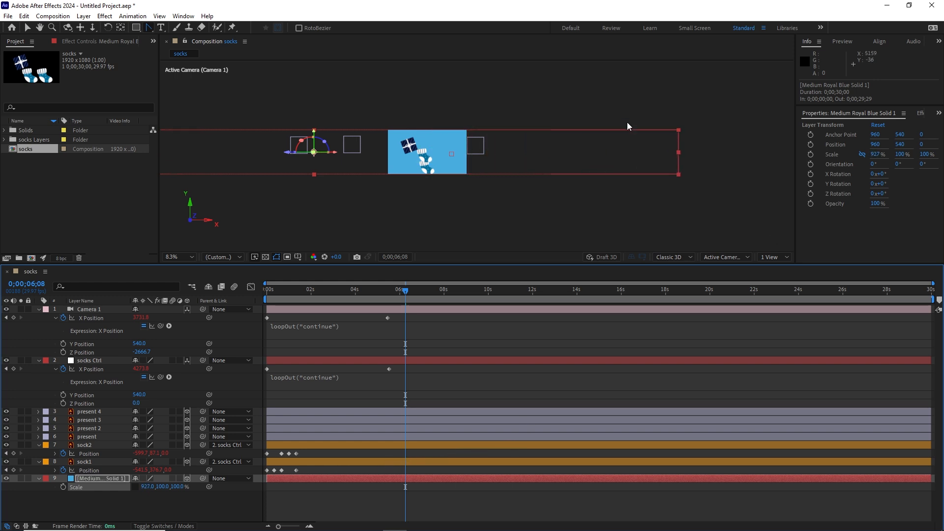
Return to the start of the timeline and preview the whole animation over the blue background with the composition fitted to the viewer.
drag(404, 292, 267, 295)
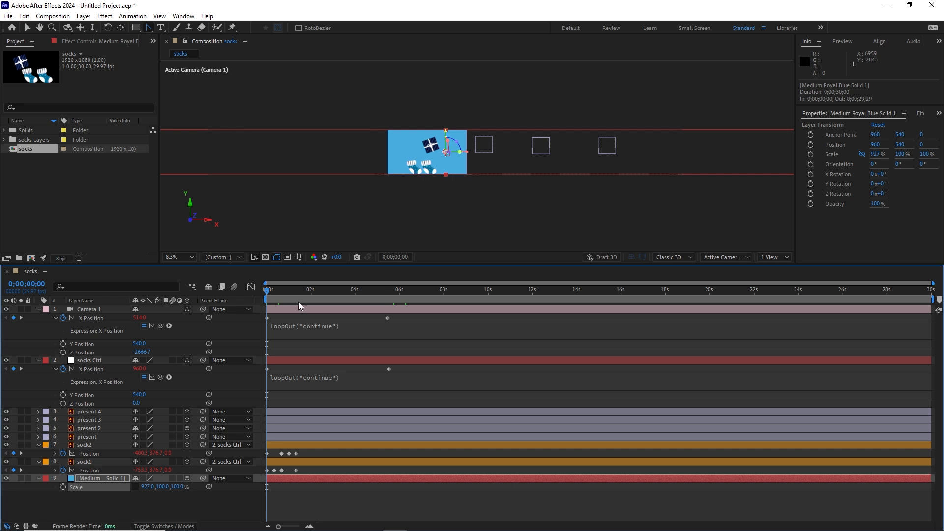
click(177, 257)
click(177, 267)
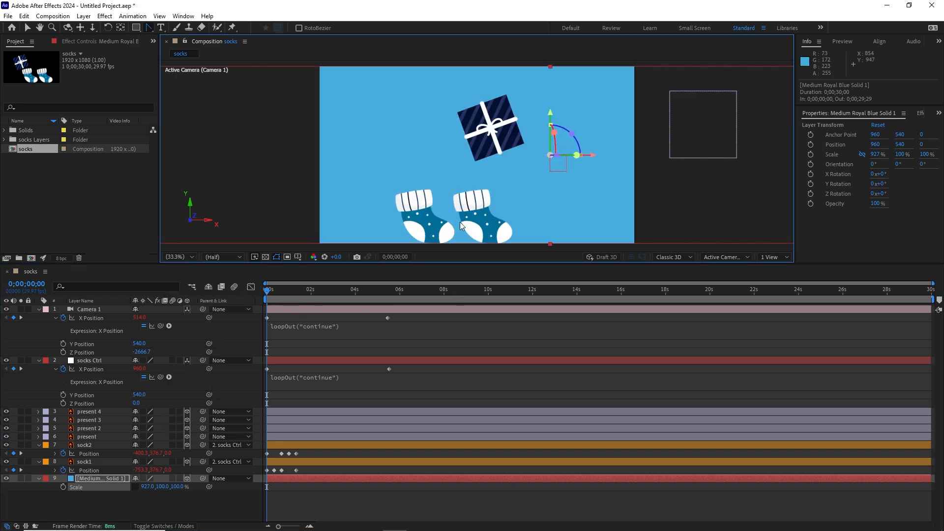
key(space)
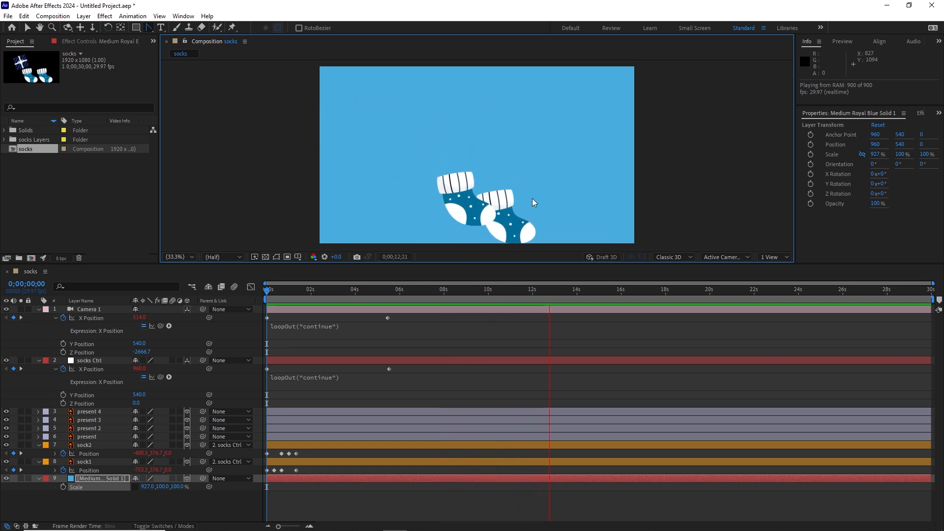
key(space)
End the work area at about 0;00;10;00, after the last present has been passed, and trim the composition to the work area.
mouse_move(429, 293)
mouse_down()
mouse_move(386, 304)
mouse_move(431, 307)
mouse_up()
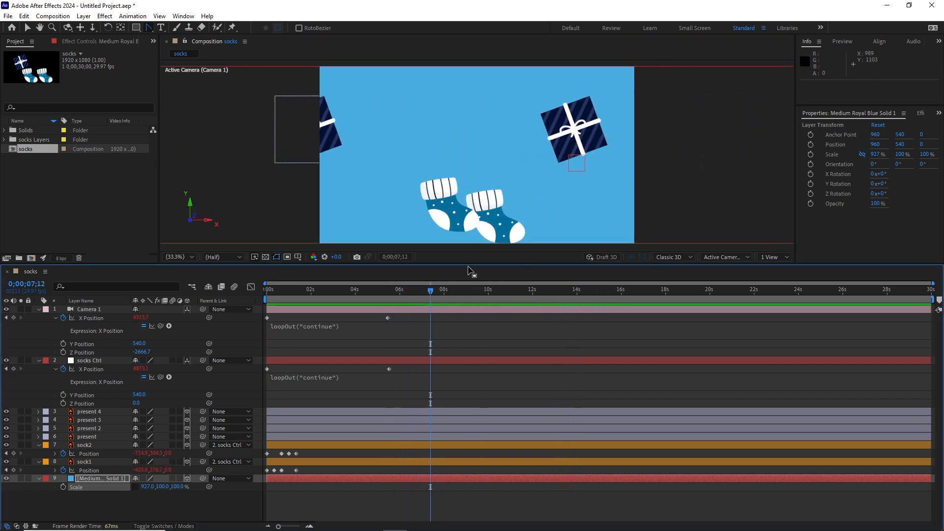
drag(433, 295, 456, 295)
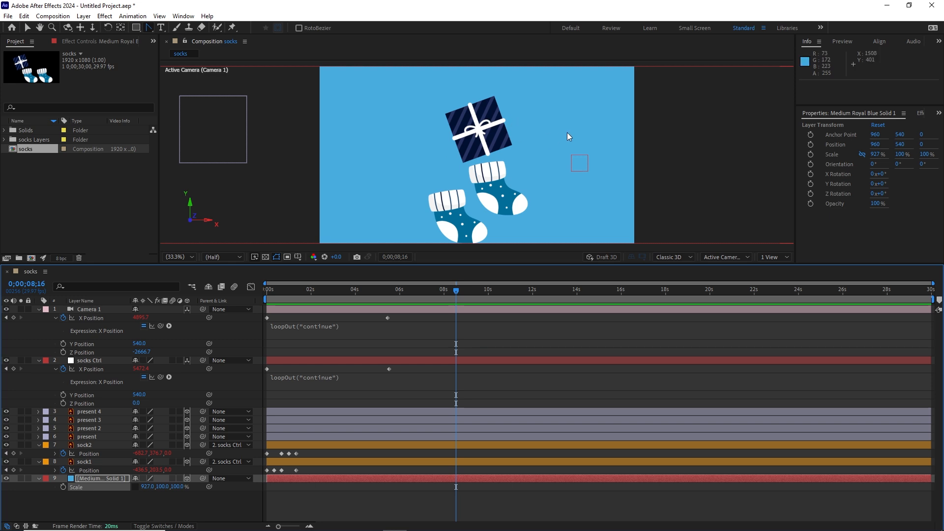
drag(460, 292, 489, 290)
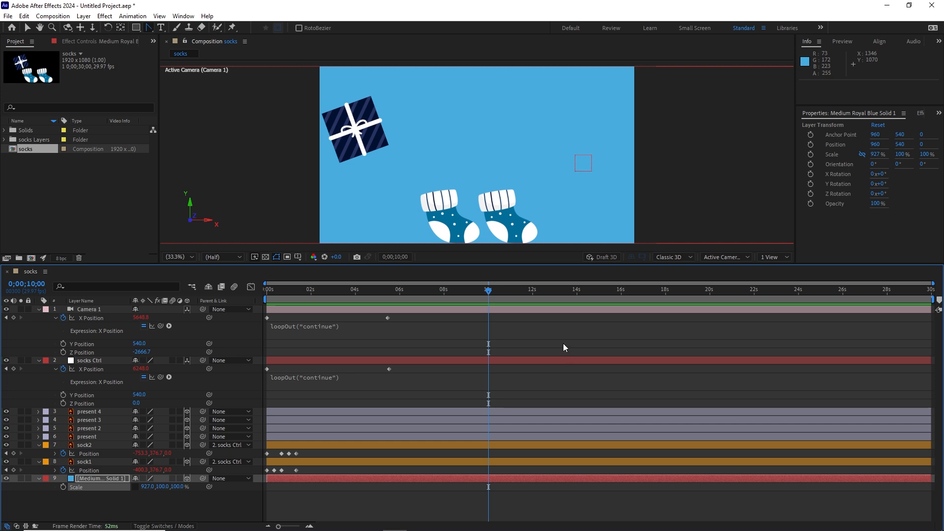
key(n)
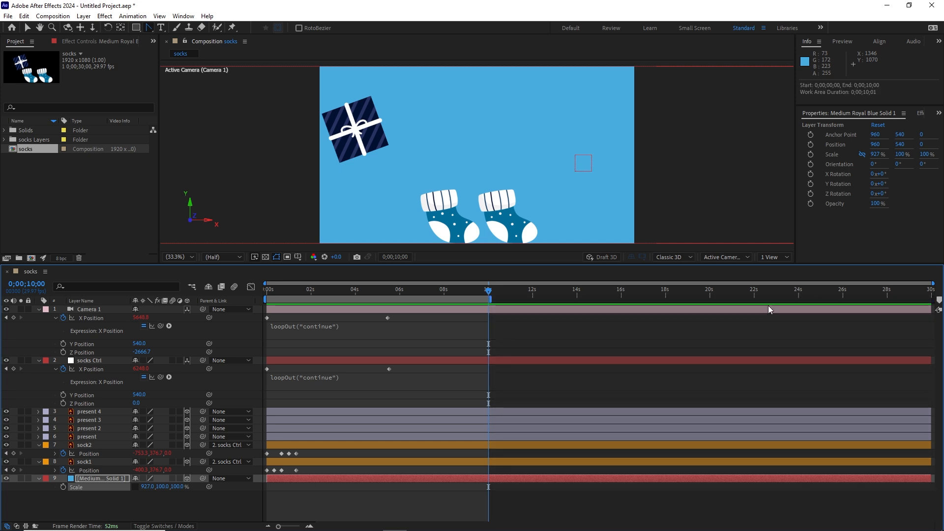
mouse_move(491, 298)
mouse_down()
mouse_move(848, 299)
mouse_move(500, 303)
mouse_up()
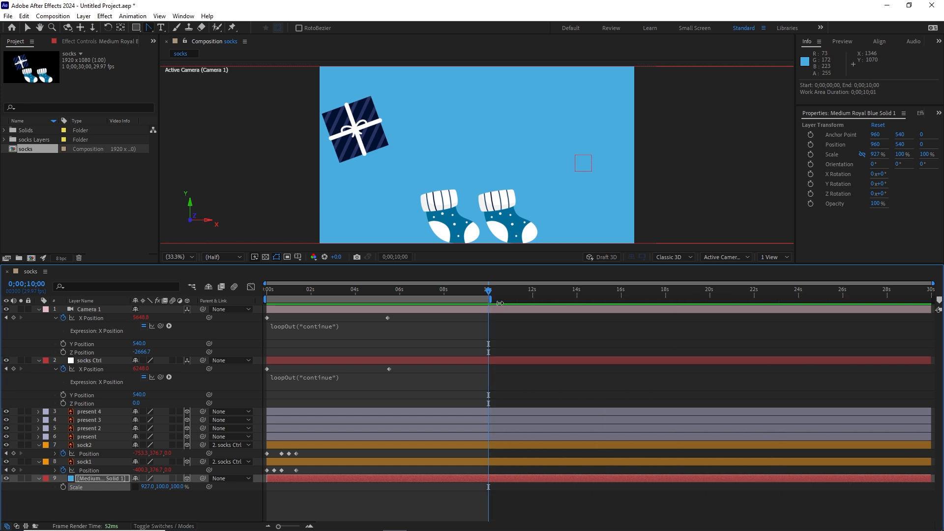
right_click(451, 299)
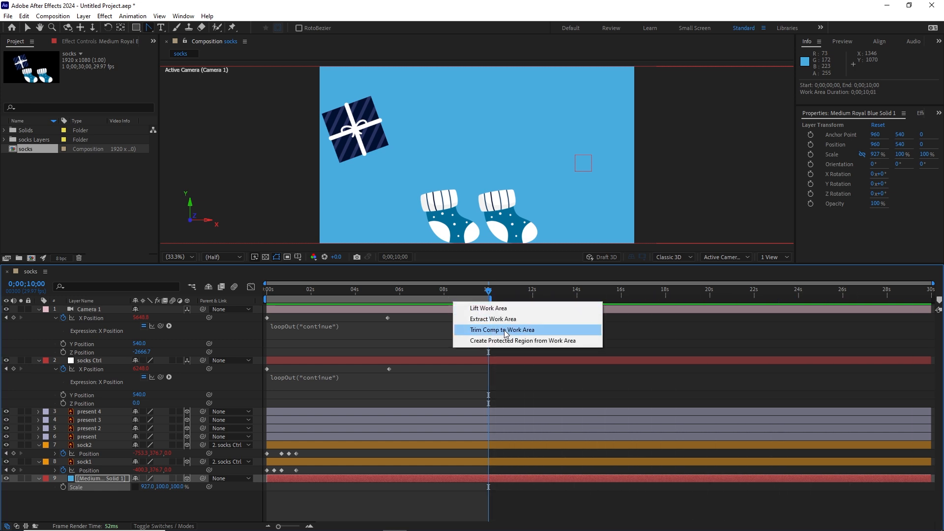
click(499, 330)
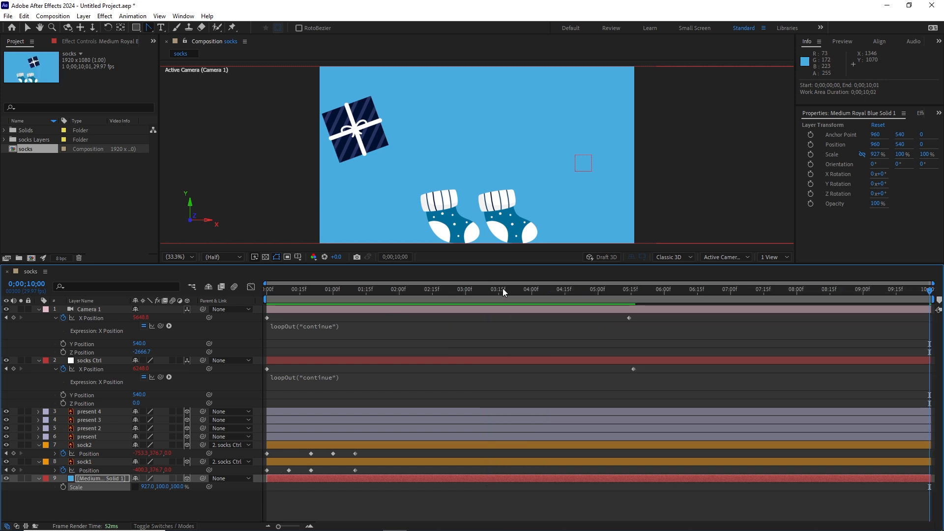
Play the trimmed composition from the beginning to check the socks passing the presents.
drag(455, 290, 231, 292)
key(space)
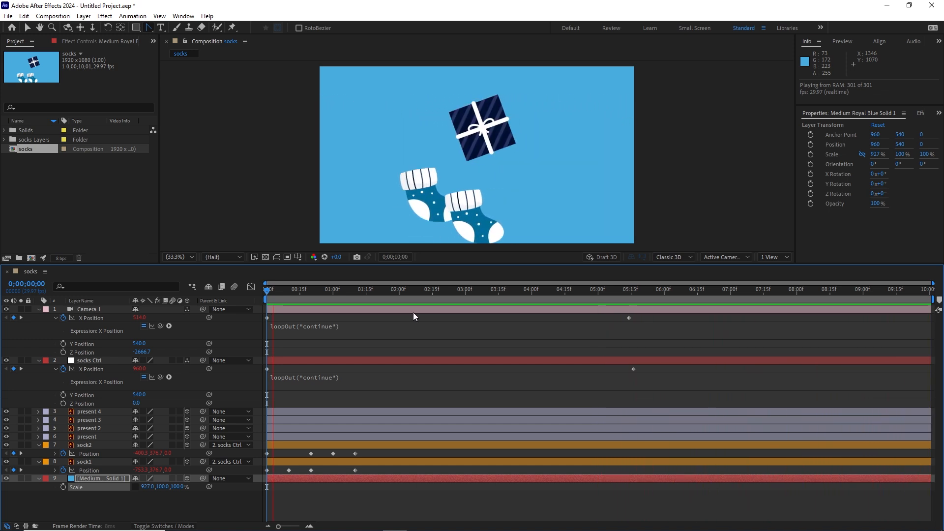
key(space)
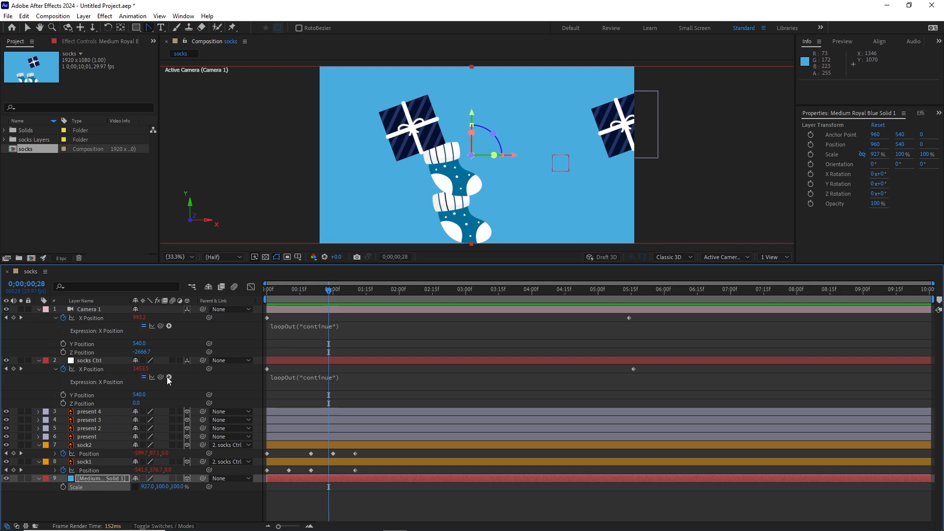
Move the sock1 and sock2 layers above all the present layers, enable motion blur on both and check the blur up to 0;00;01;25.
click(87, 464)
shift+click(87, 445)
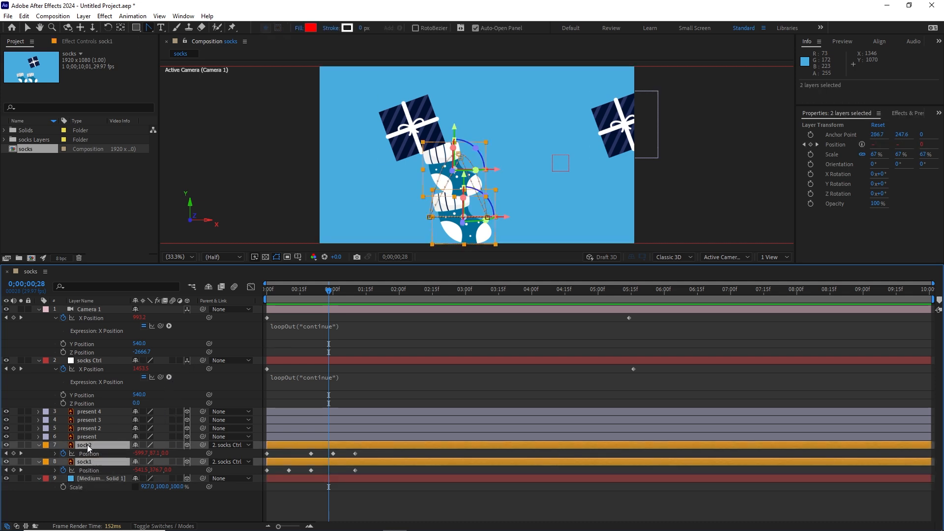
drag(88, 446, 90, 407)
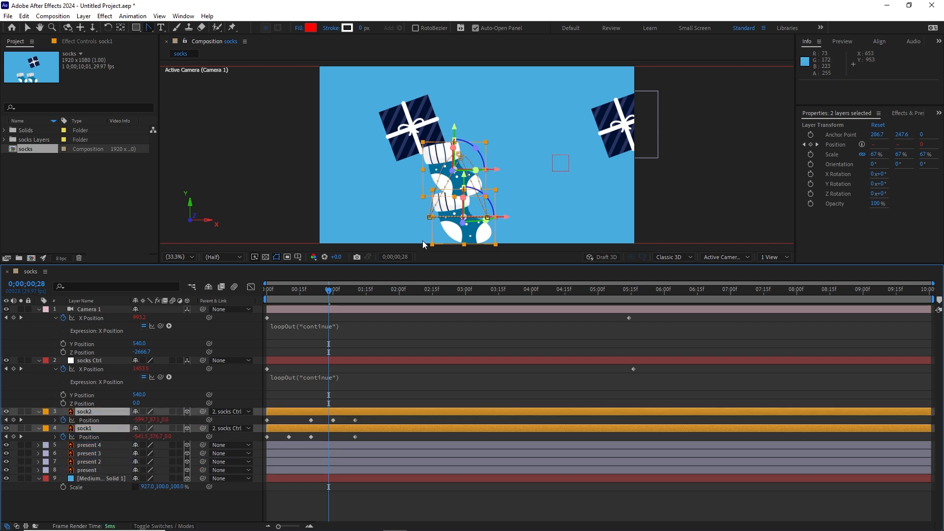
click(172, 411)
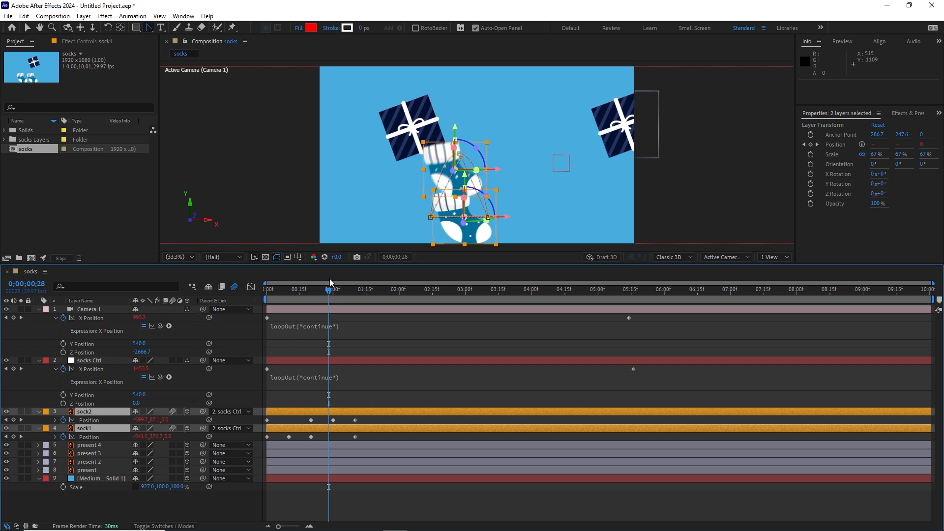
drag(333, 295, 389, 296)
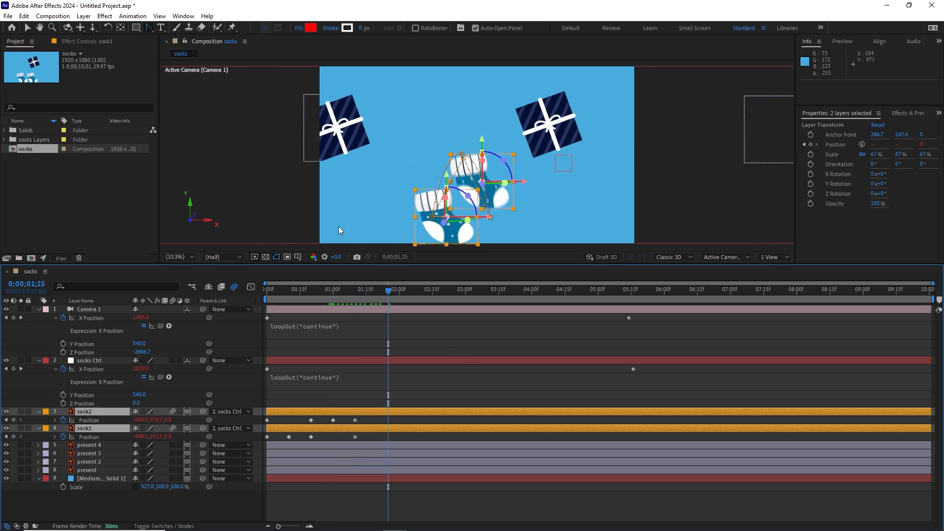
Save the project as Untitled Project.aep in a new folder named AE inside the "22 socks with expersions" folder.
key(ctrl+shift+s)
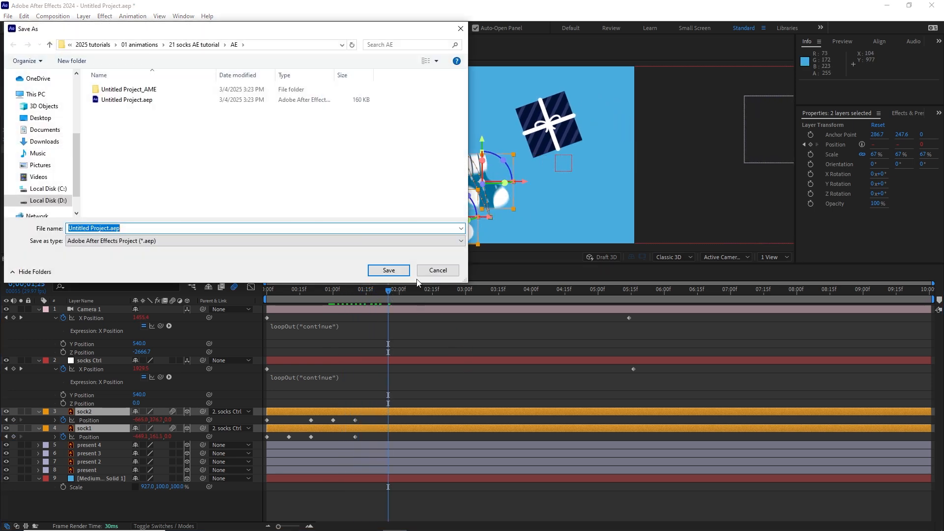
click(140, 45)
scroll(121, 187, down, 4)
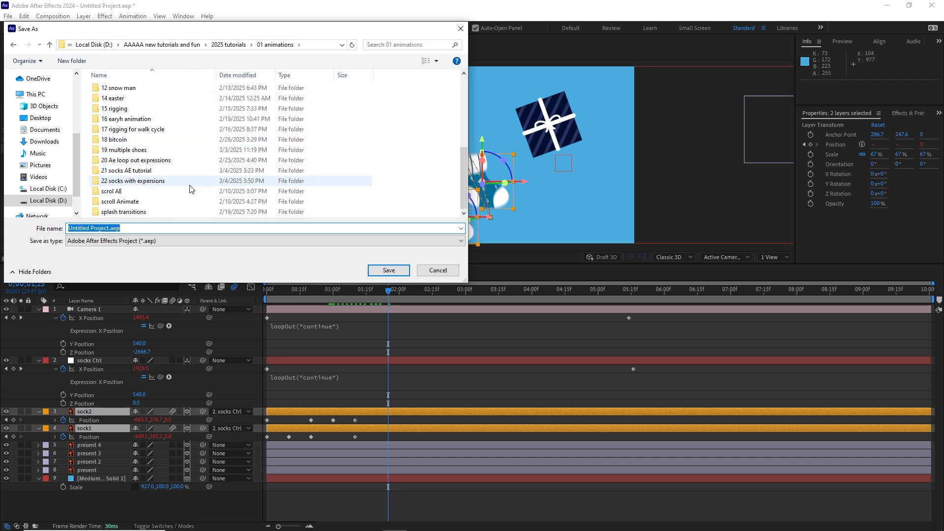
double_click(139, 181)
right_click(119, 152)
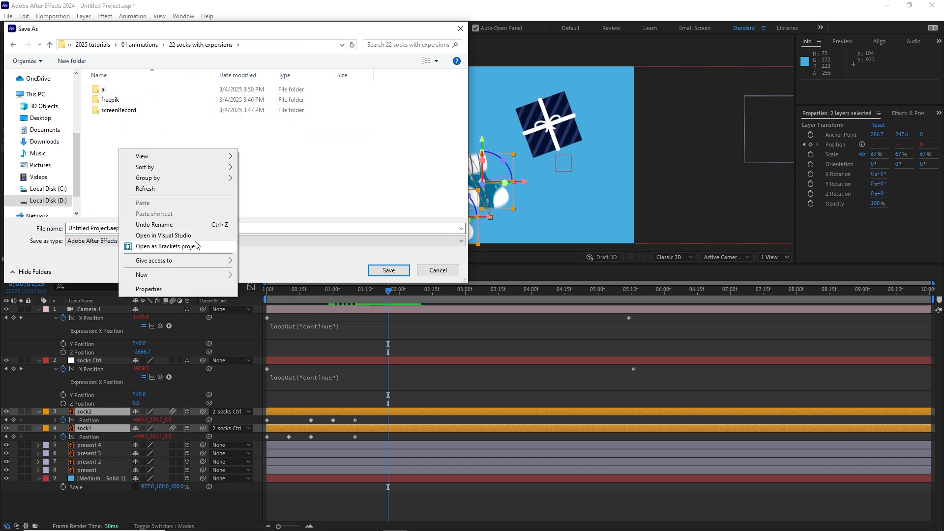
mouse_move(220, 274)
click(255, 275)
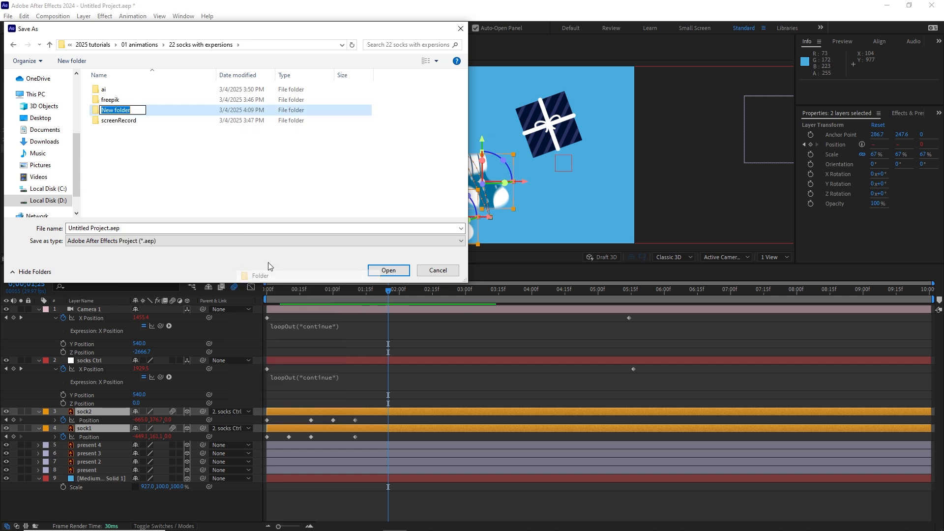
text(AE)
key(Return)
double_click(109, 90)
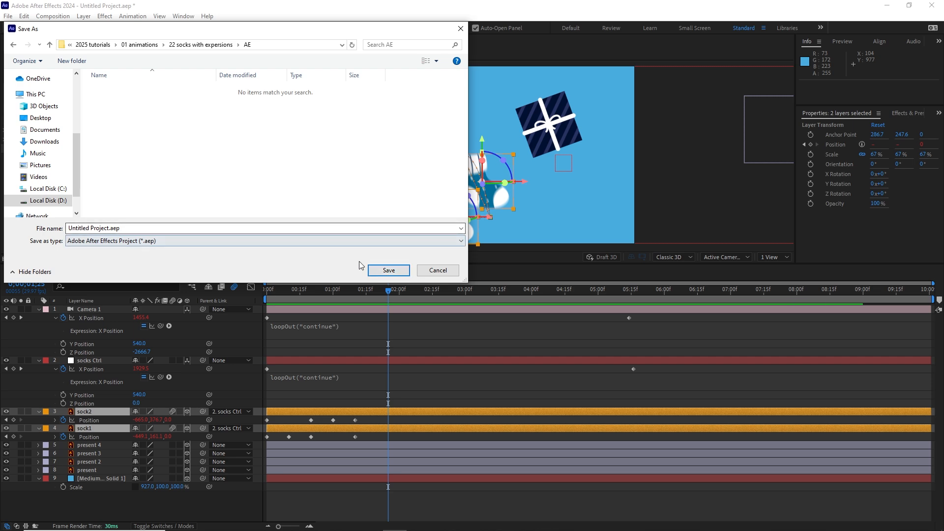
click(389, 270)
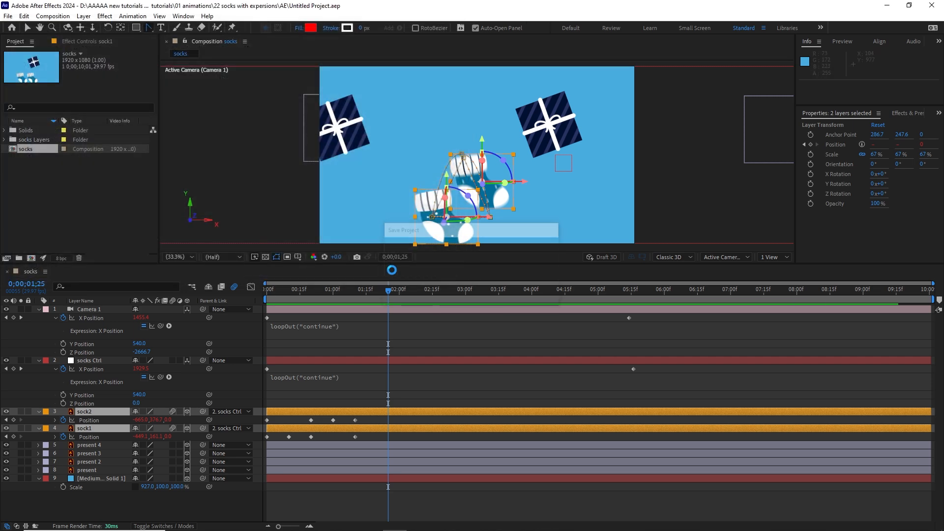
Export the socks composition to the Adobe Media Encoder queue.
click(8, 16)
mouse_move(143, 176)
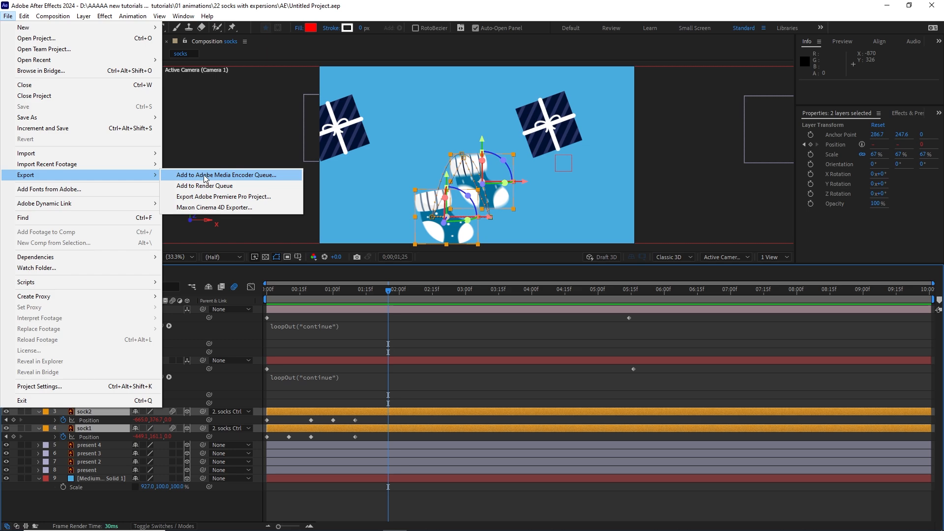
click(205, 177)
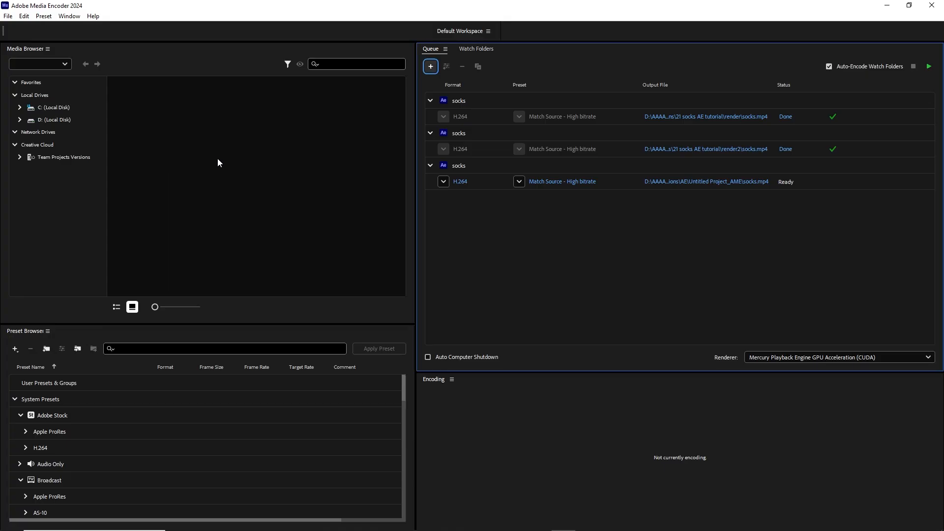
Remove the two finished socks jobs from the encoding queue, keeping only the job that is ready.
right_click(454, 101)
click(484, 205)
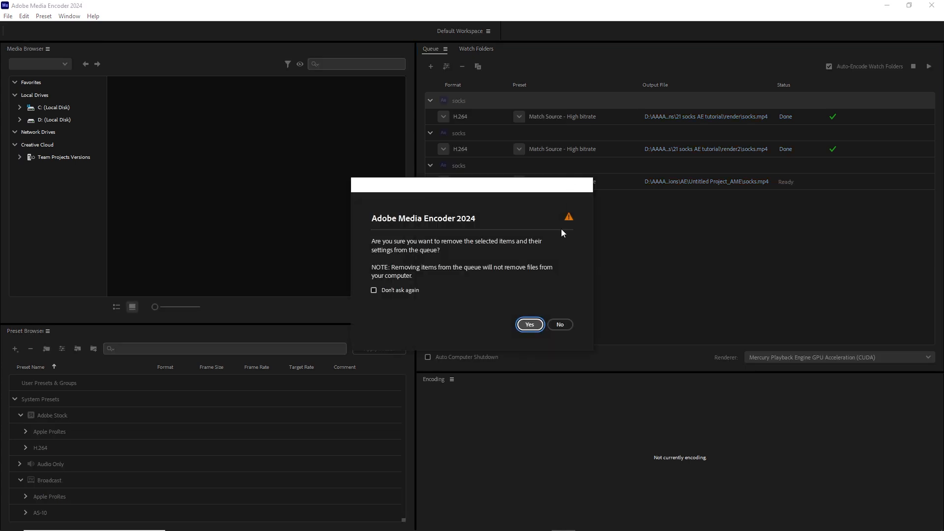
click(529, 324)
right_click(455, 100)
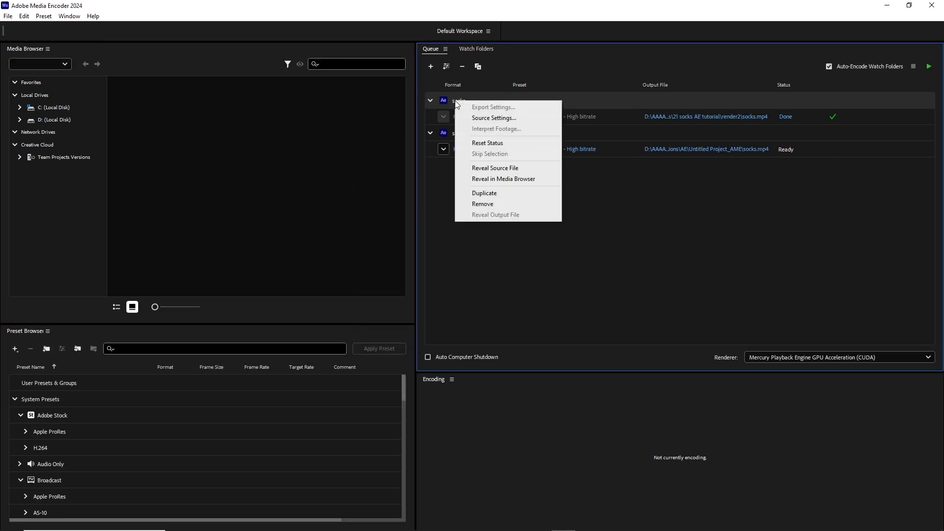
click(492, 204)
click(529, 325)
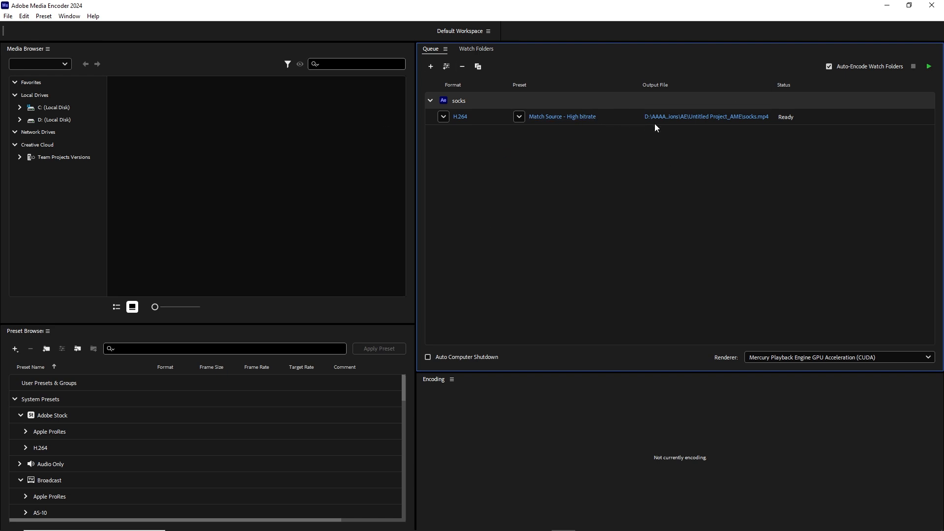
Choose H.264 as the output format of the remaining socks job.
click(443, 117)
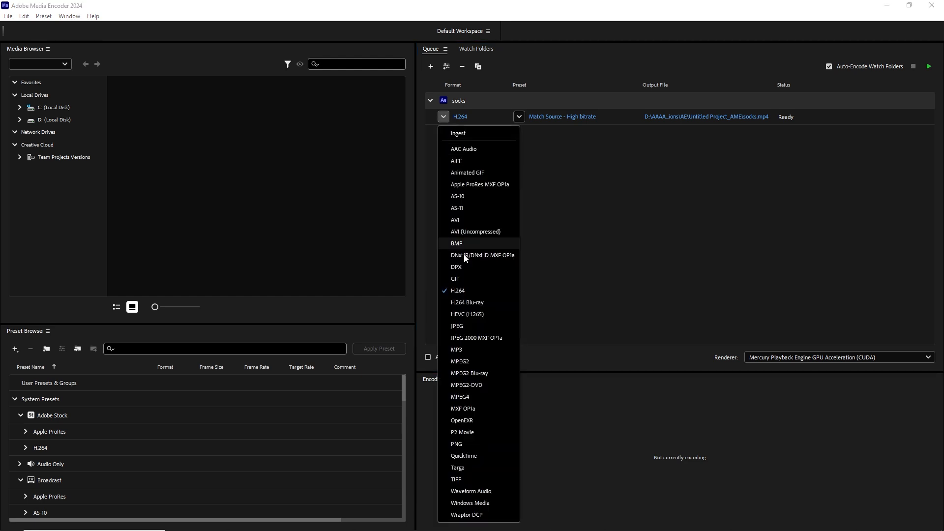
click(461, 291)
click(562, 244)
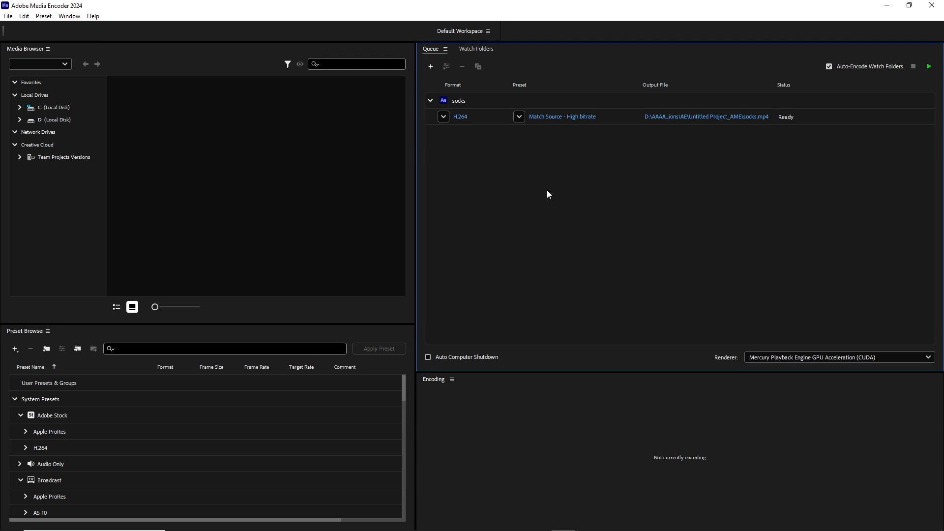
Set the output to socks.mp4 in a new folder named render inside "22 socks with expersions" and start encoding the queue.
click(711, 116)
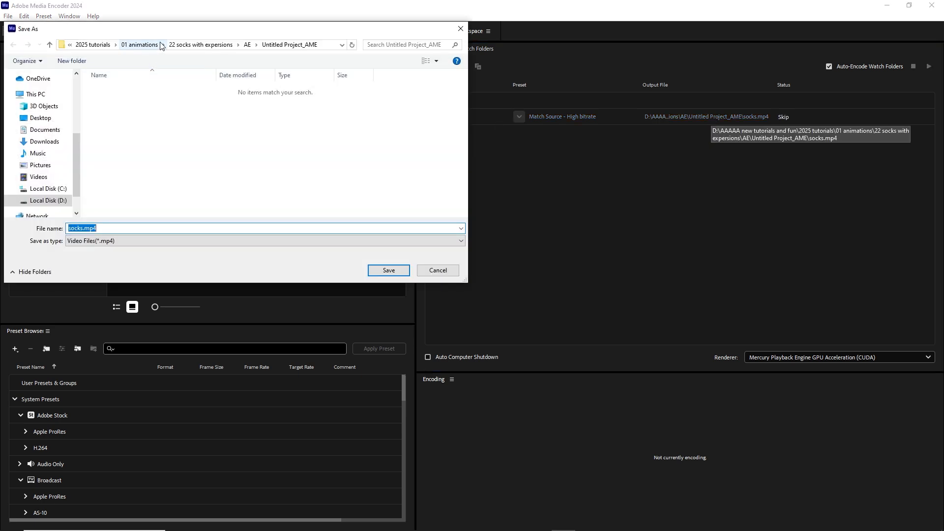
click(201, 44)
right_click(107, 155)
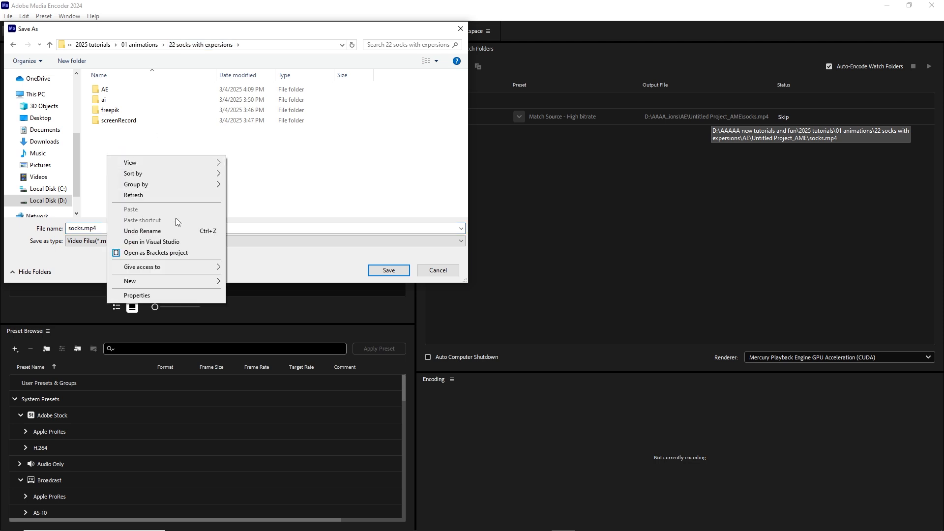
mouse_move(202, 281)
click(236, 281)
text(render)
click(150, 208)
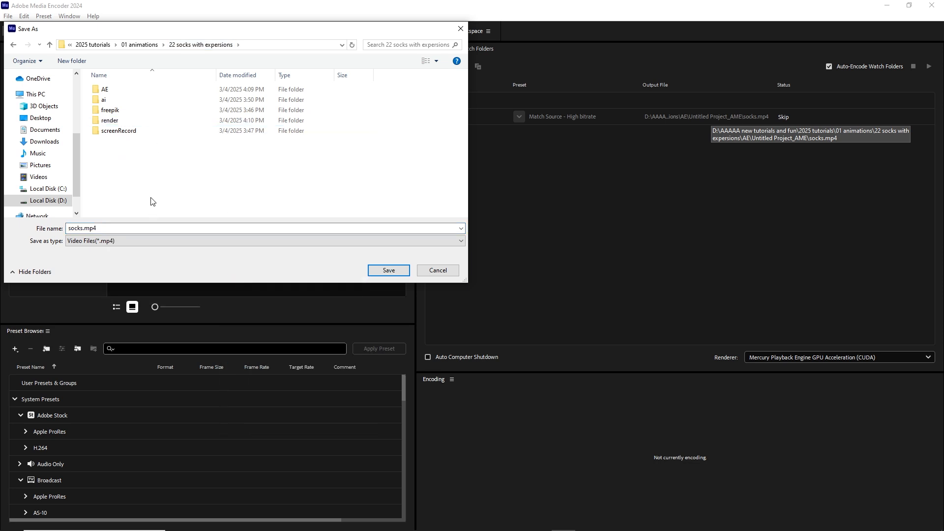
double_click(110, 121)
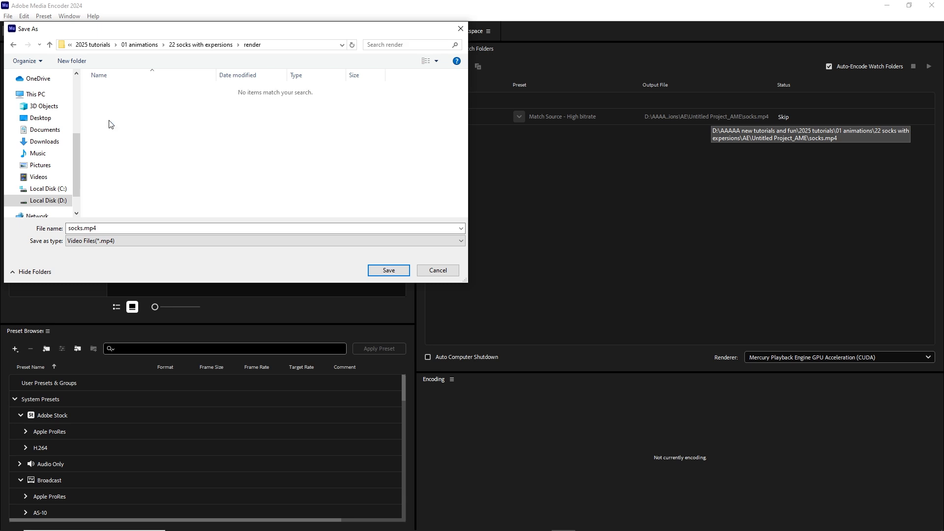
click(388, 270)
click(929, 67)
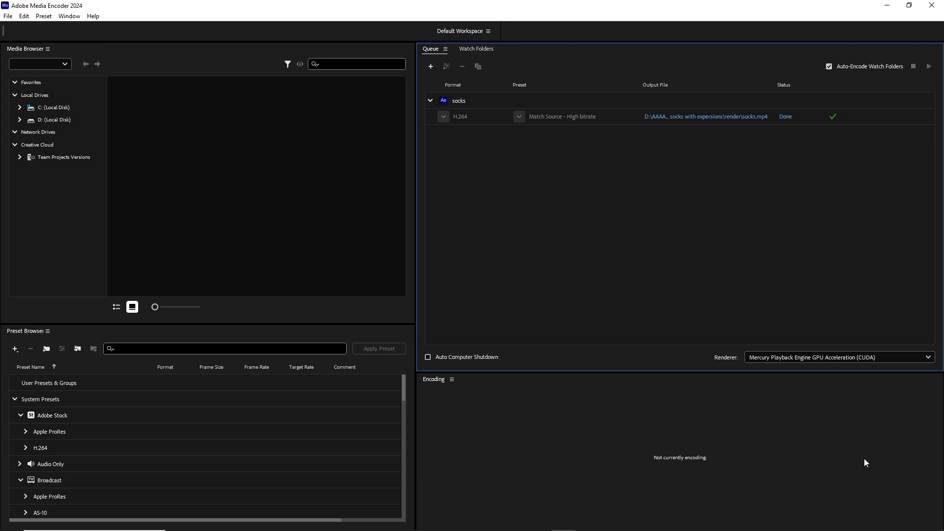
Switch to File Explorer and open the rendered socks.mp4 from the render folder of "22 socks with expersions".
click(223, 524)
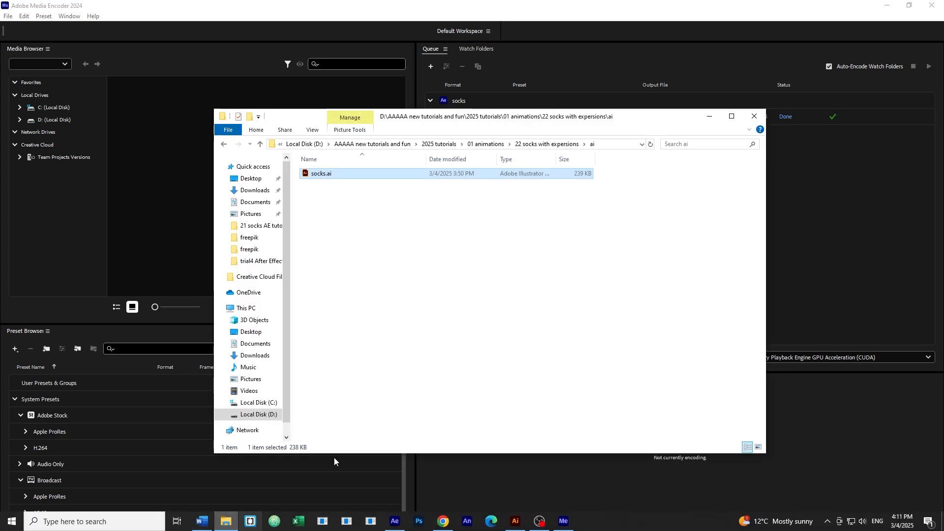
click(551, 143)
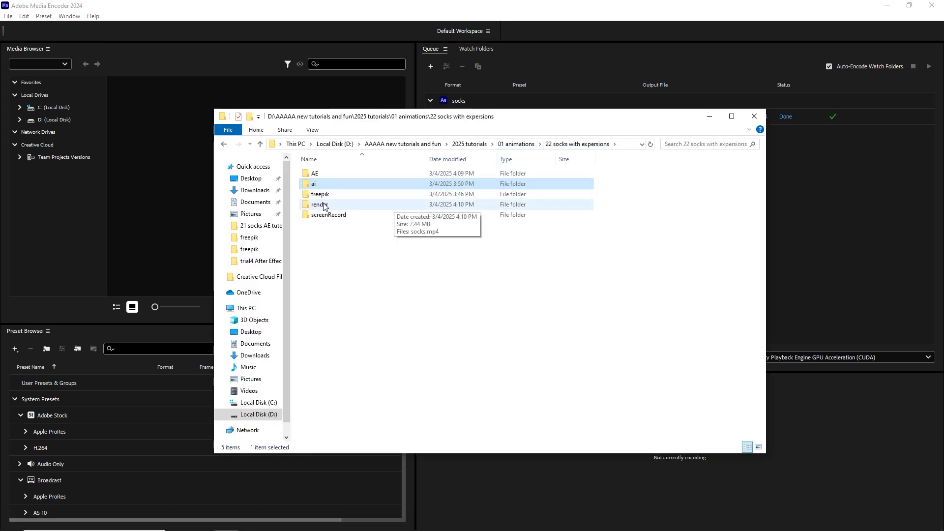
double_click(346, 204)
double_click(332, 194)
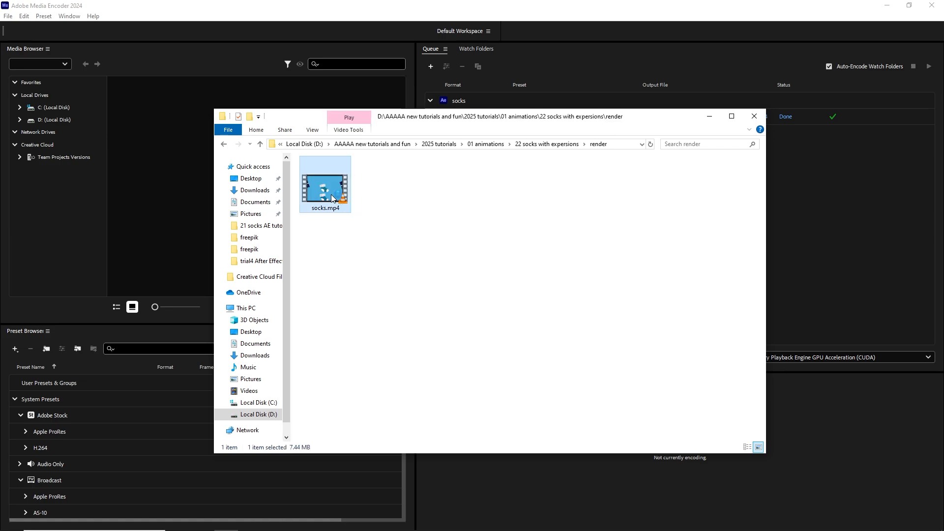